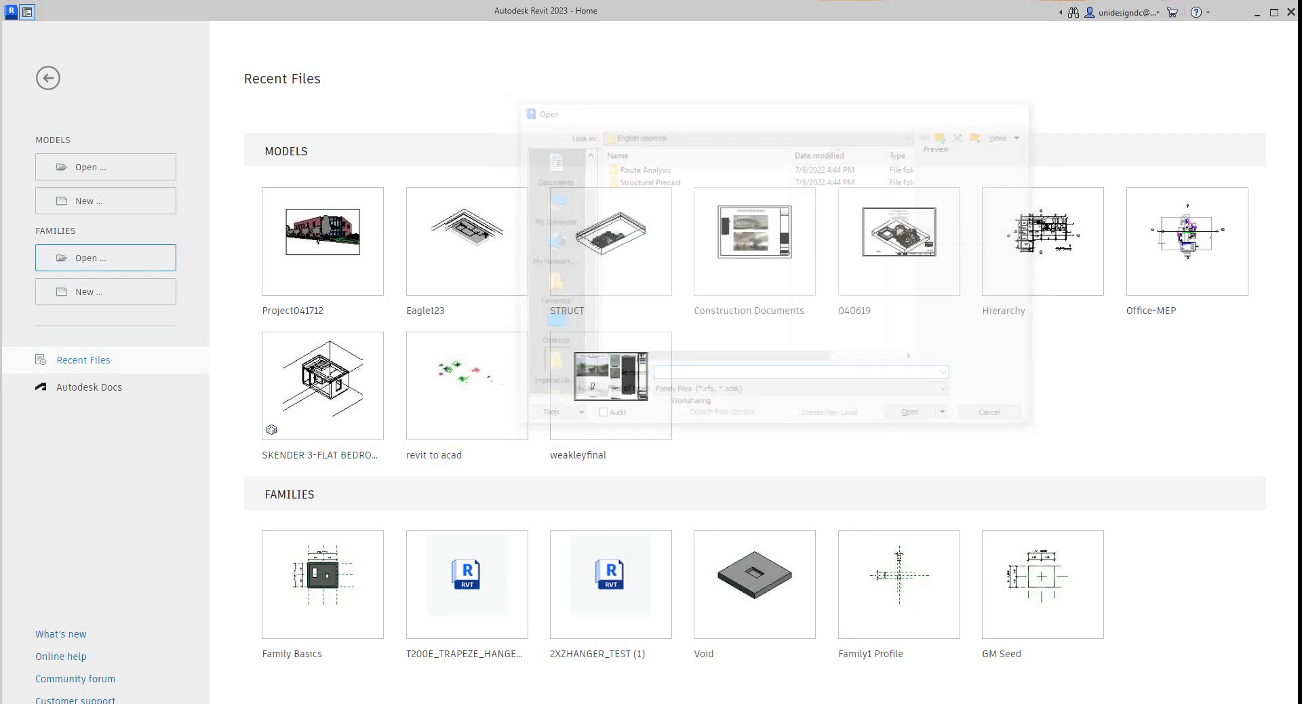
# - Start a new family and browse to the English-Imperial family template folder
pyautogui.click(88, 292)
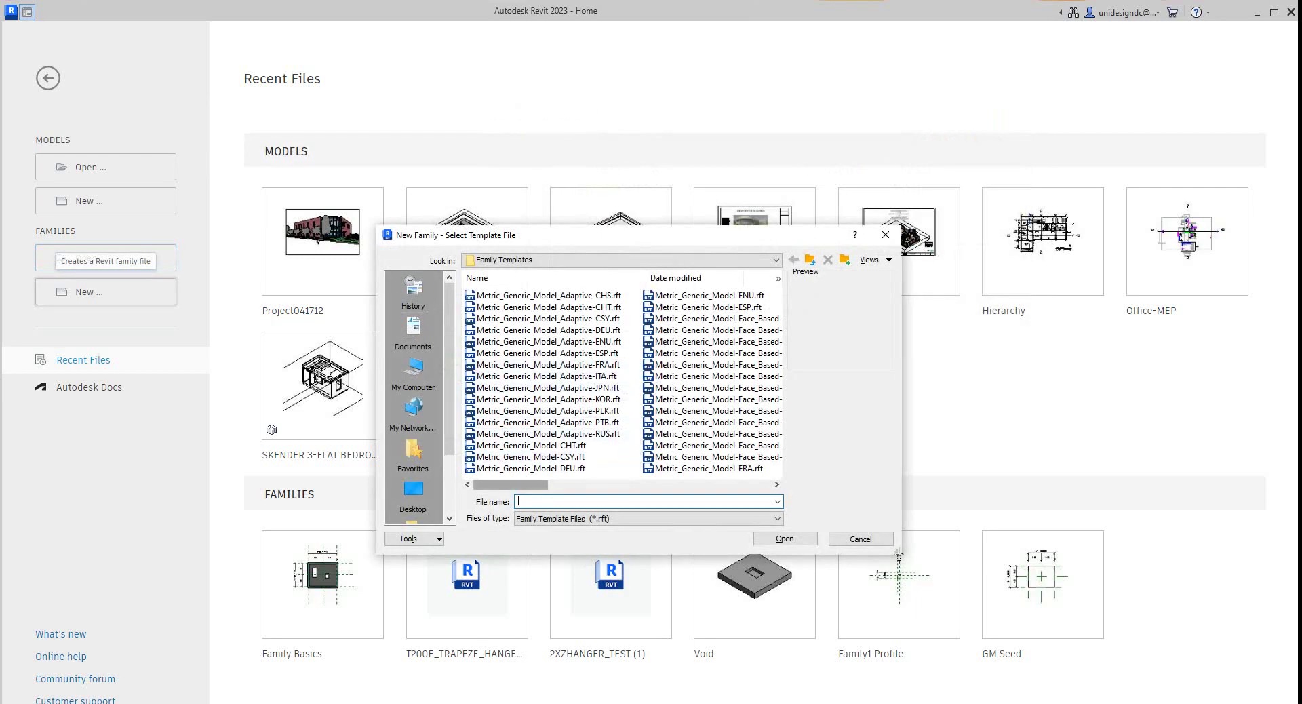
pyautogui.click(584, 484)
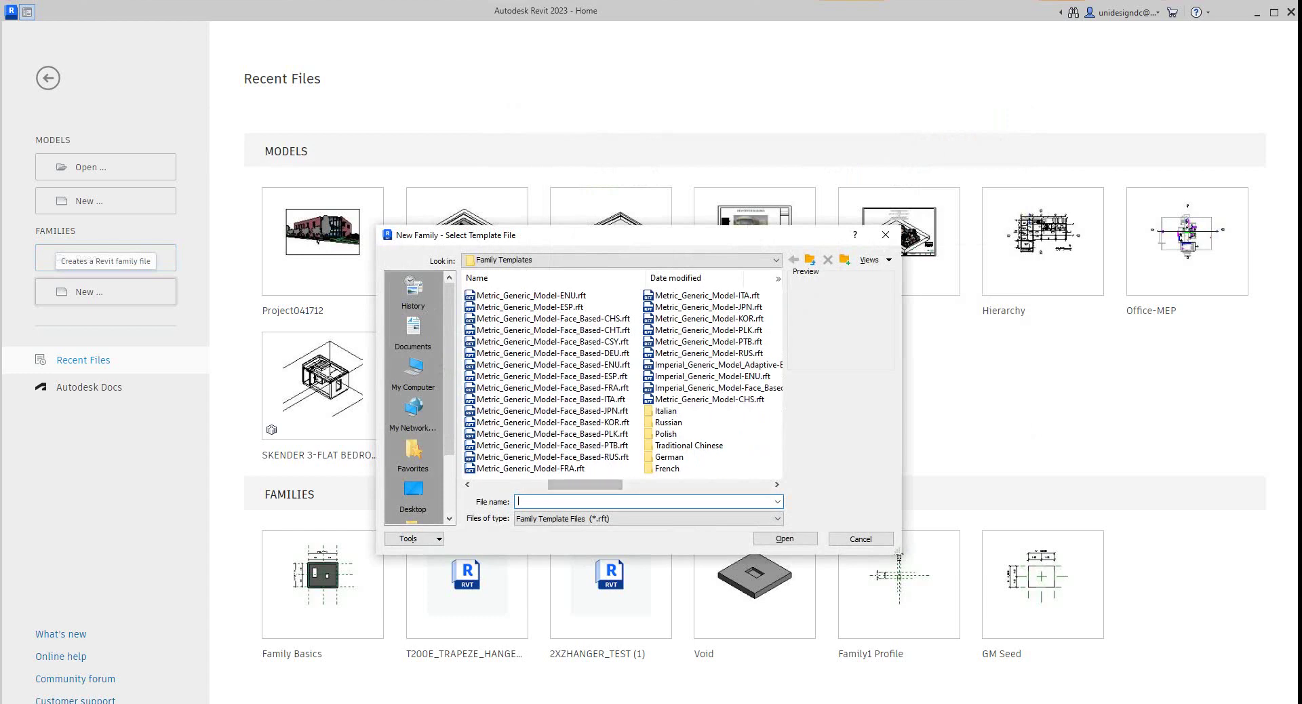
pyautogui.scroll(-1, 622, 380)
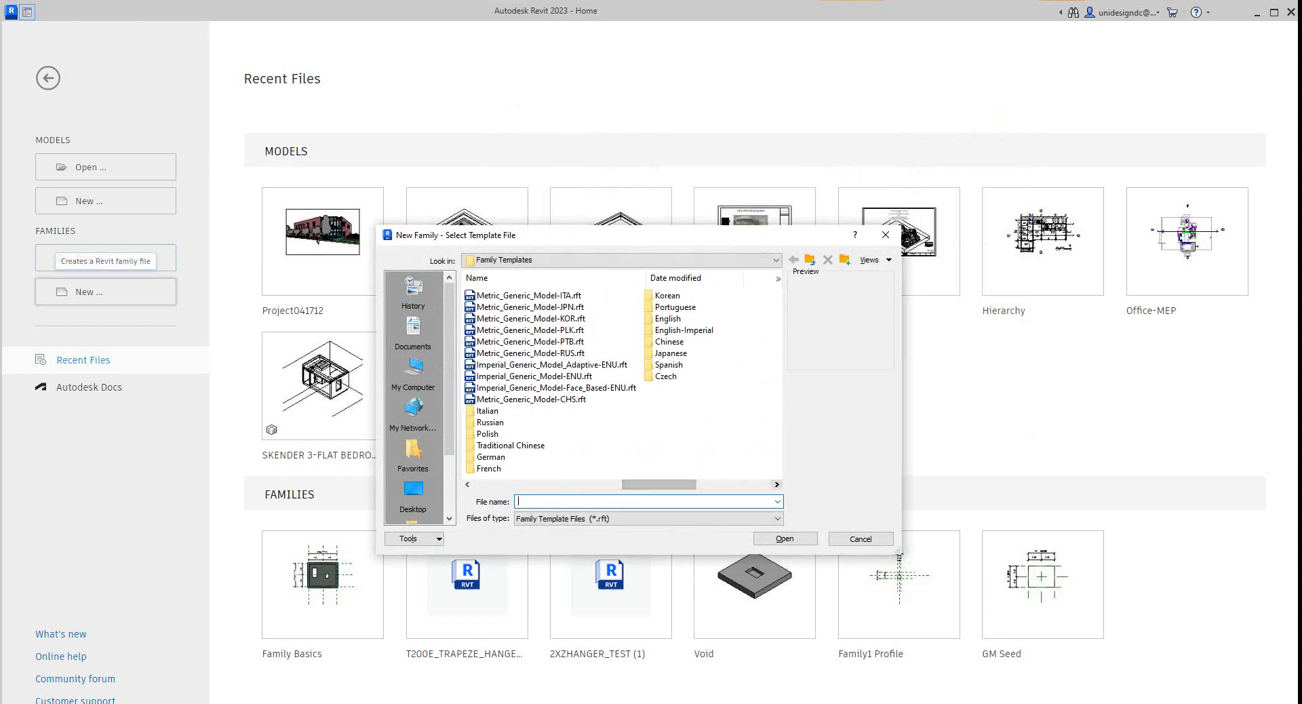
pyautogui.click(684, 330)
pyautogui.doubleClick(684, 329)
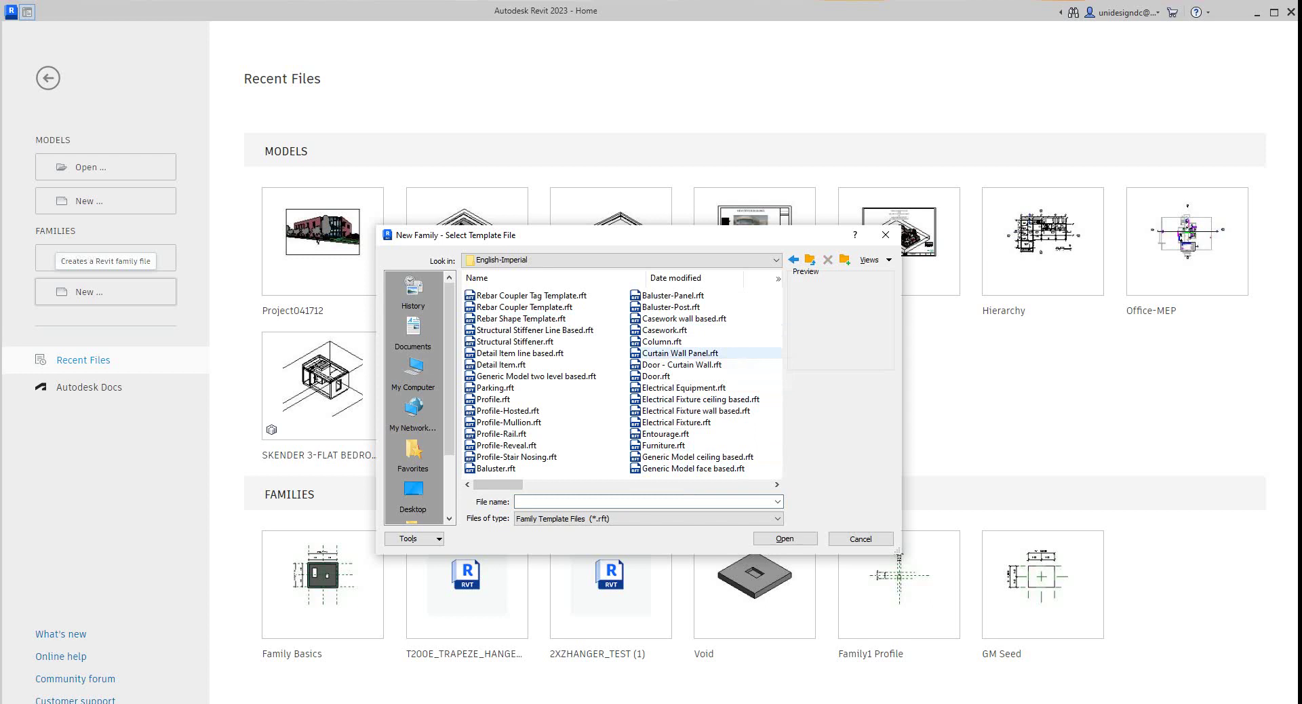
# - Create the family from the Structural Column.rft template
pyautogui.click(650, 342)
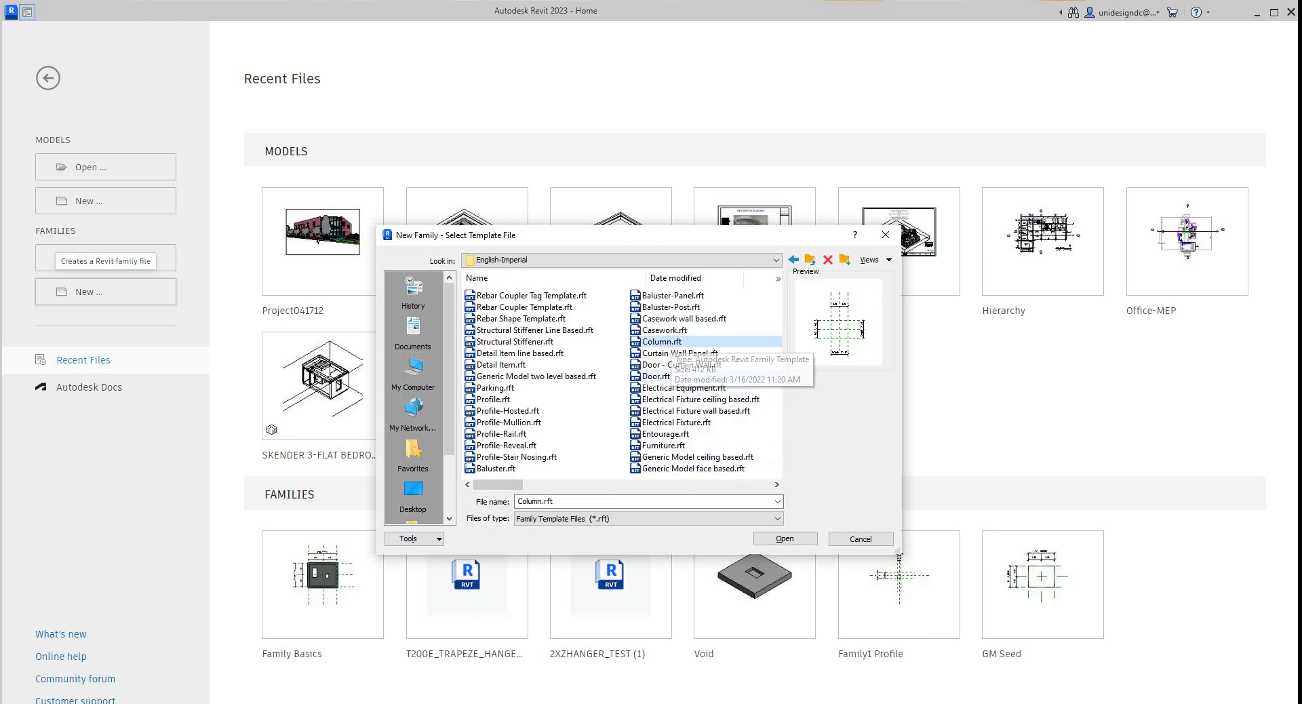
pyautogui.press('Tab')
pyautogui.press('Tab')
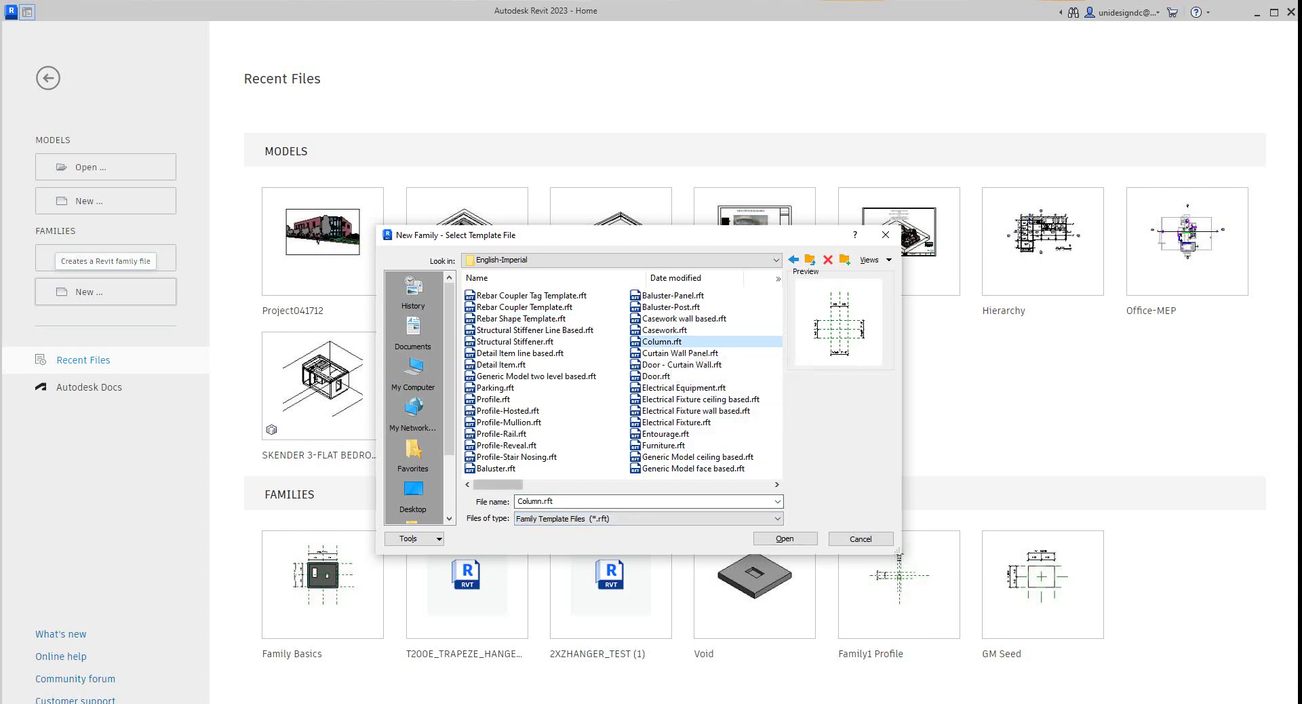
pyautogui.click(624, 484)
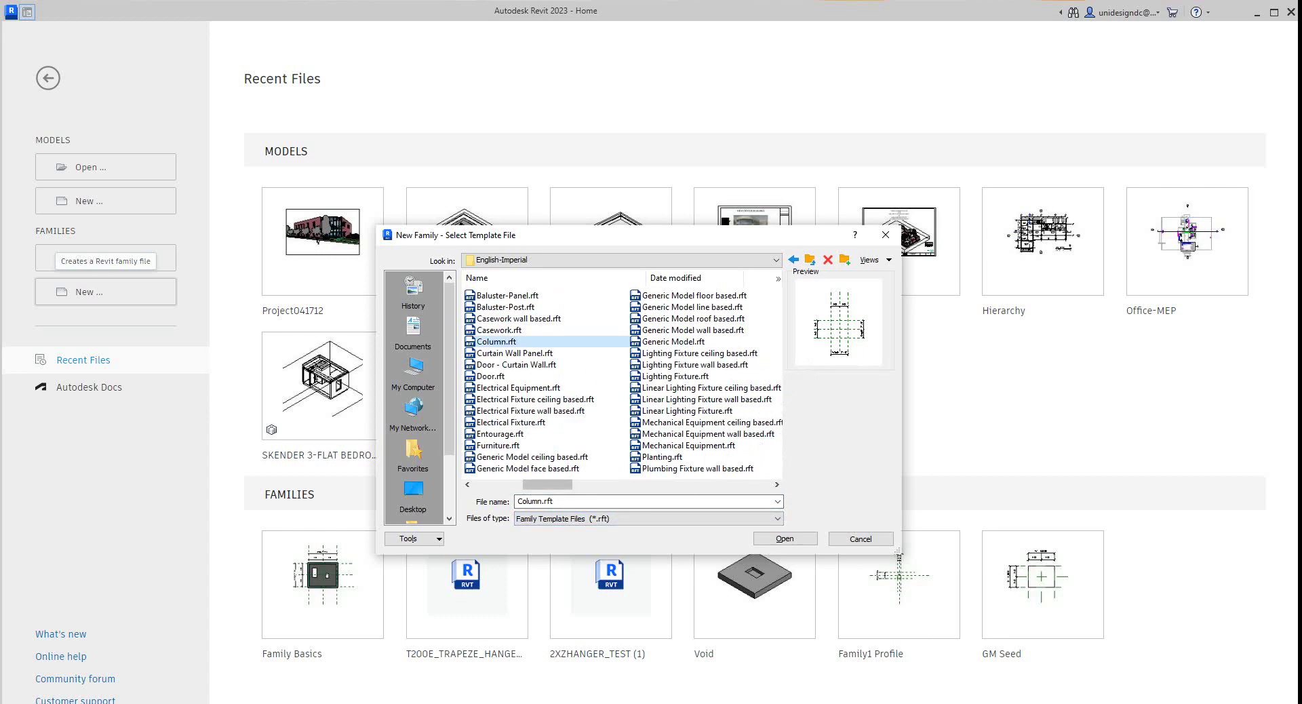
pyautogui.hscroll(-1, 622, 380)
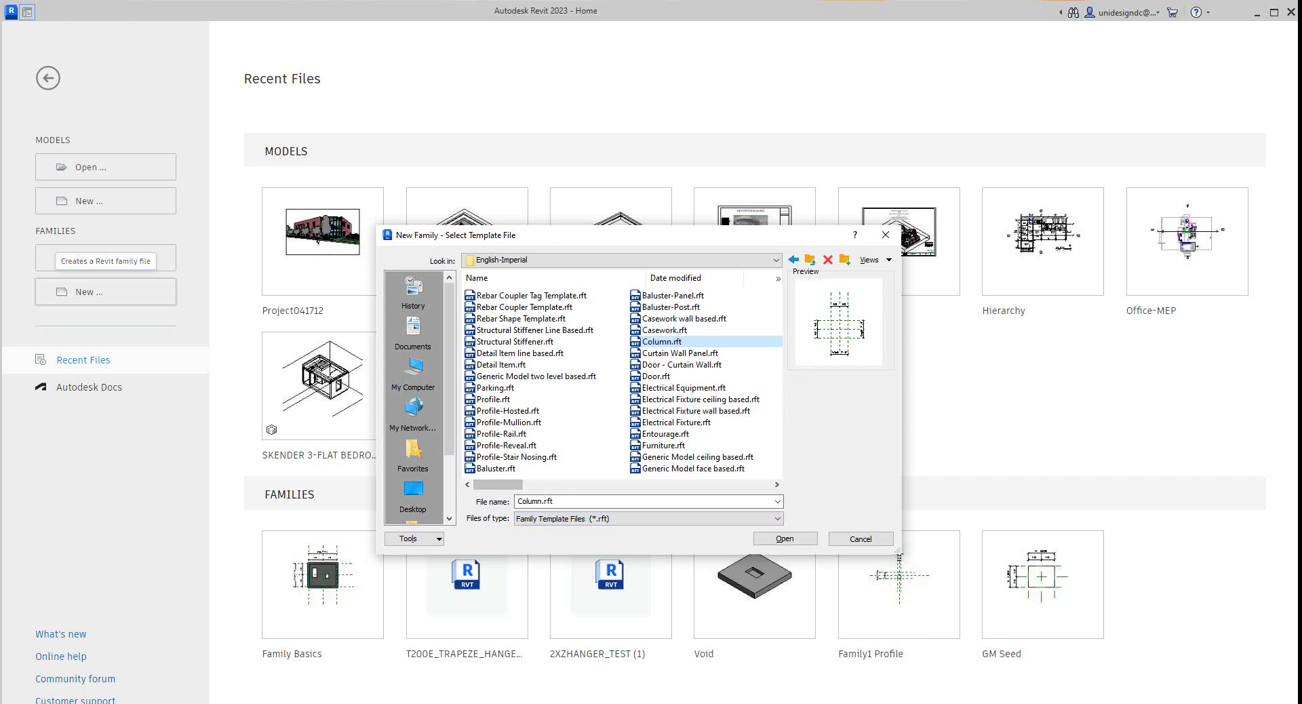
pyautogui.hscroll(1, 623, 380)
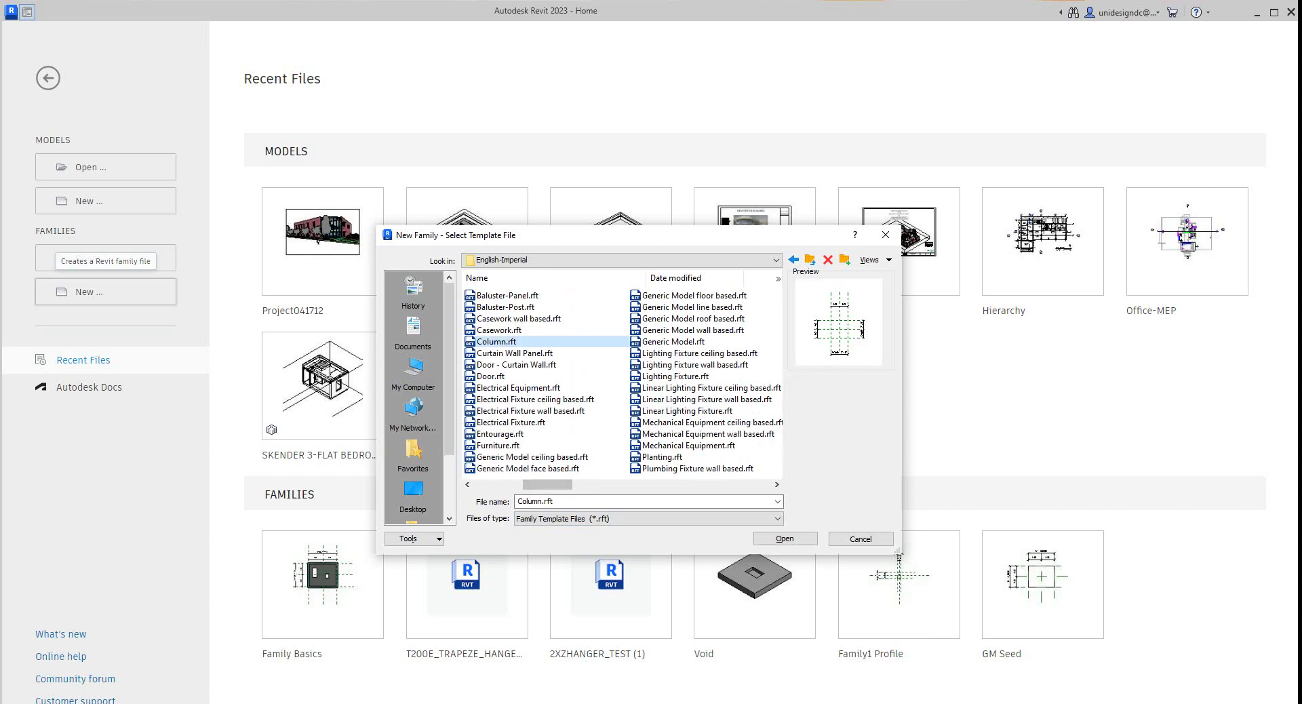
pyautogui.hscroll(1, 622, 380)
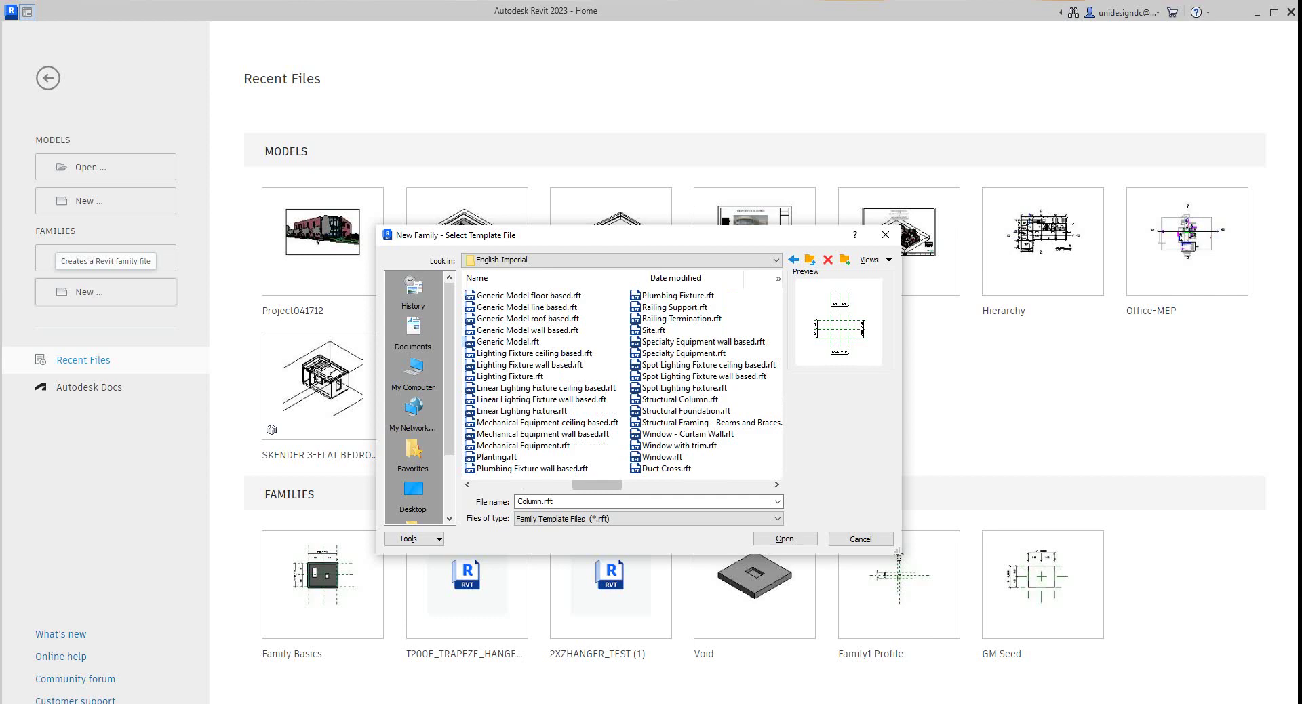
pyautogui.click(679, 399)
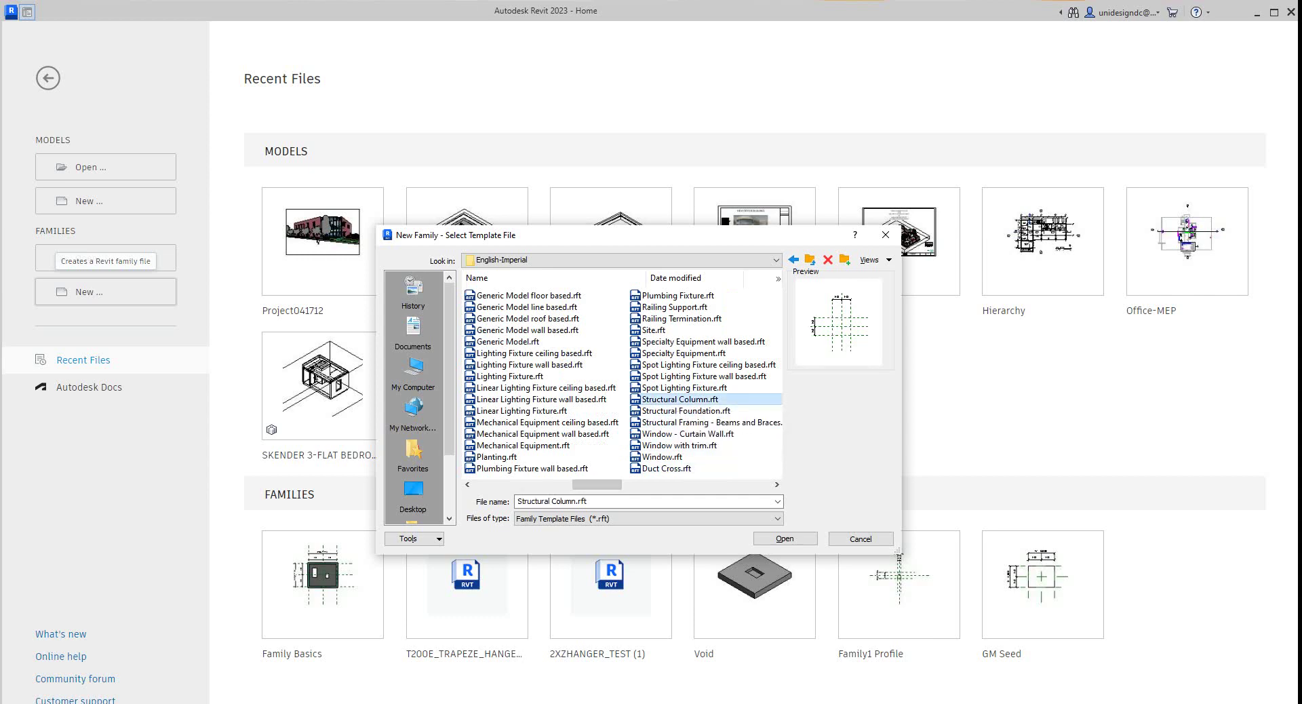
pyautogui.click(785, 537)
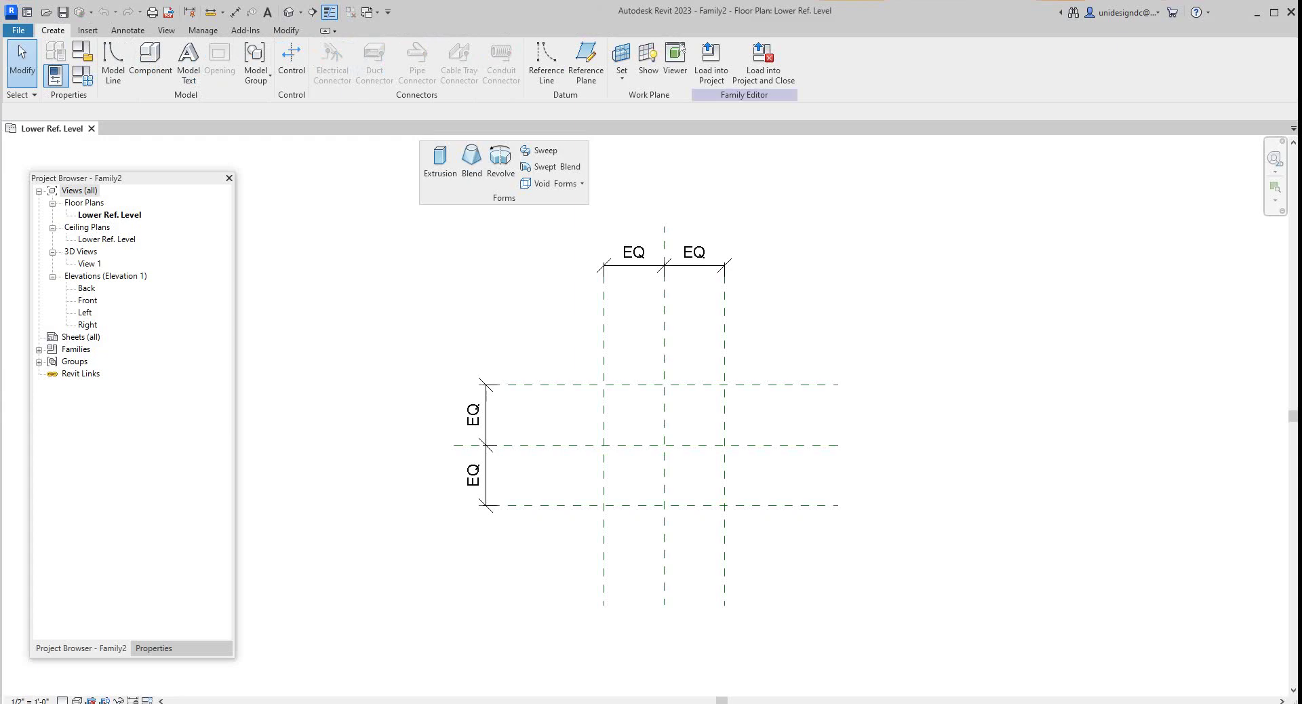
# - Add an aligned dimension between the two outer vertical reference planes, placed above the existing EQ dimensions
pyautogui.scroll(2, 678, 413)
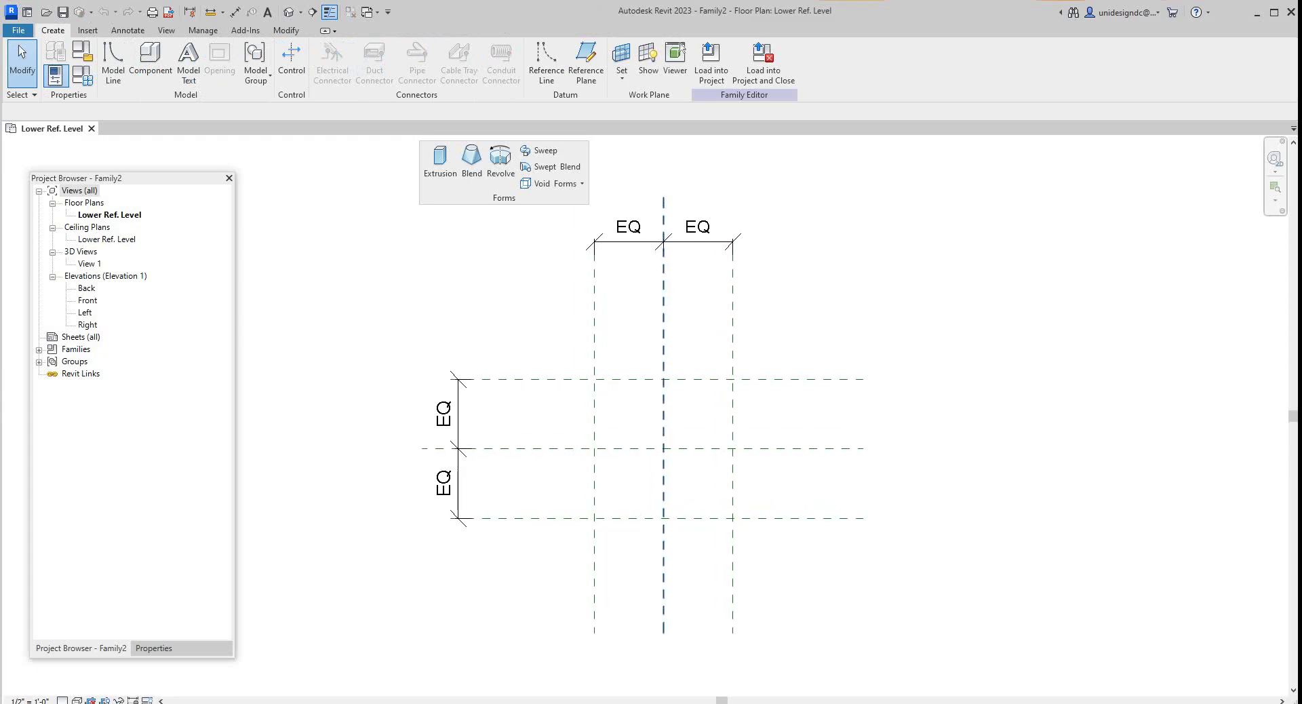
pyautogui.scroll(-1, 678, 413)
pyautogui.scroll(-2, 637, 413)
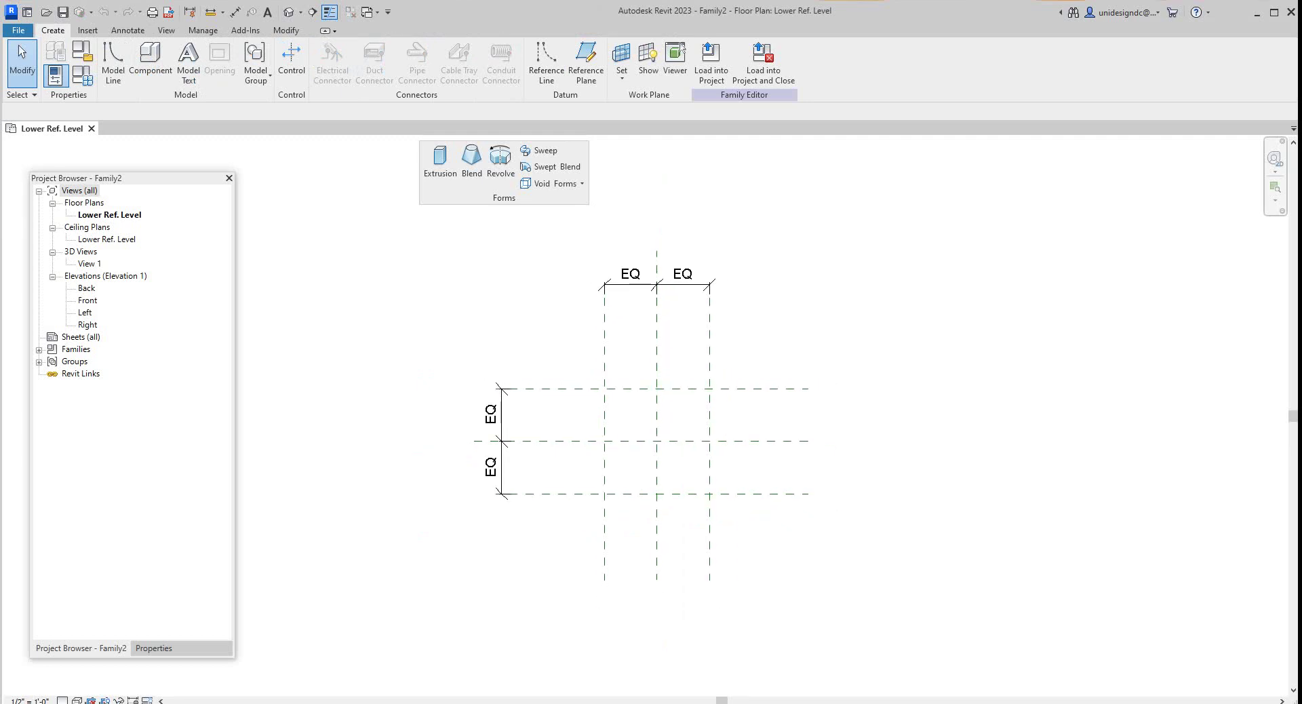
pyautogui.scroll(-1, 675, 384)
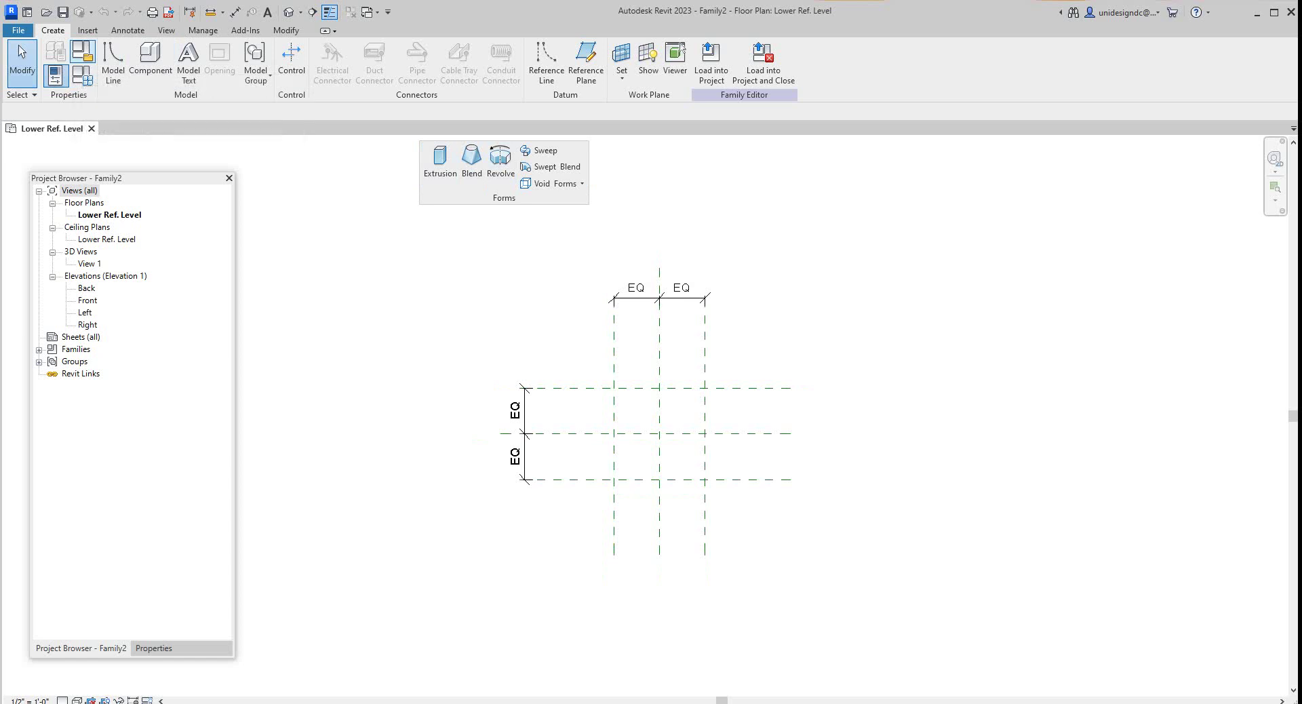
pyautogui.click(128, 30)
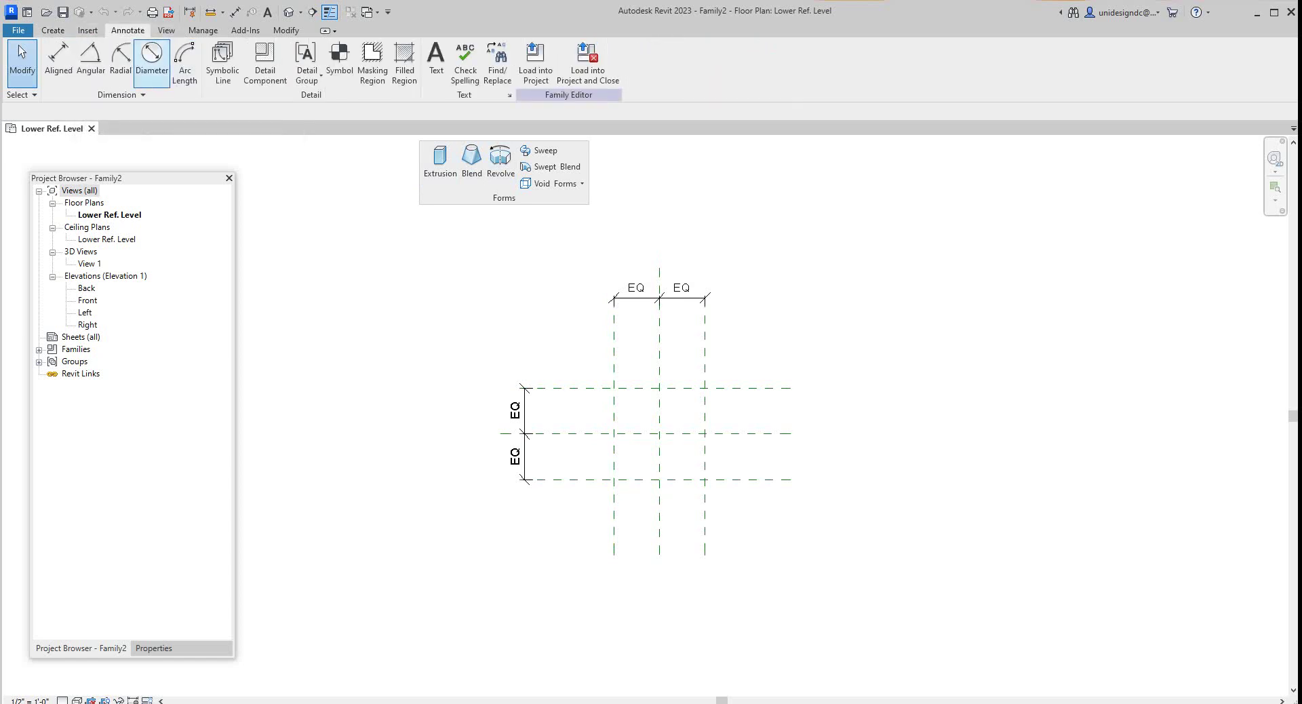
pyautogui.click(59, 61)
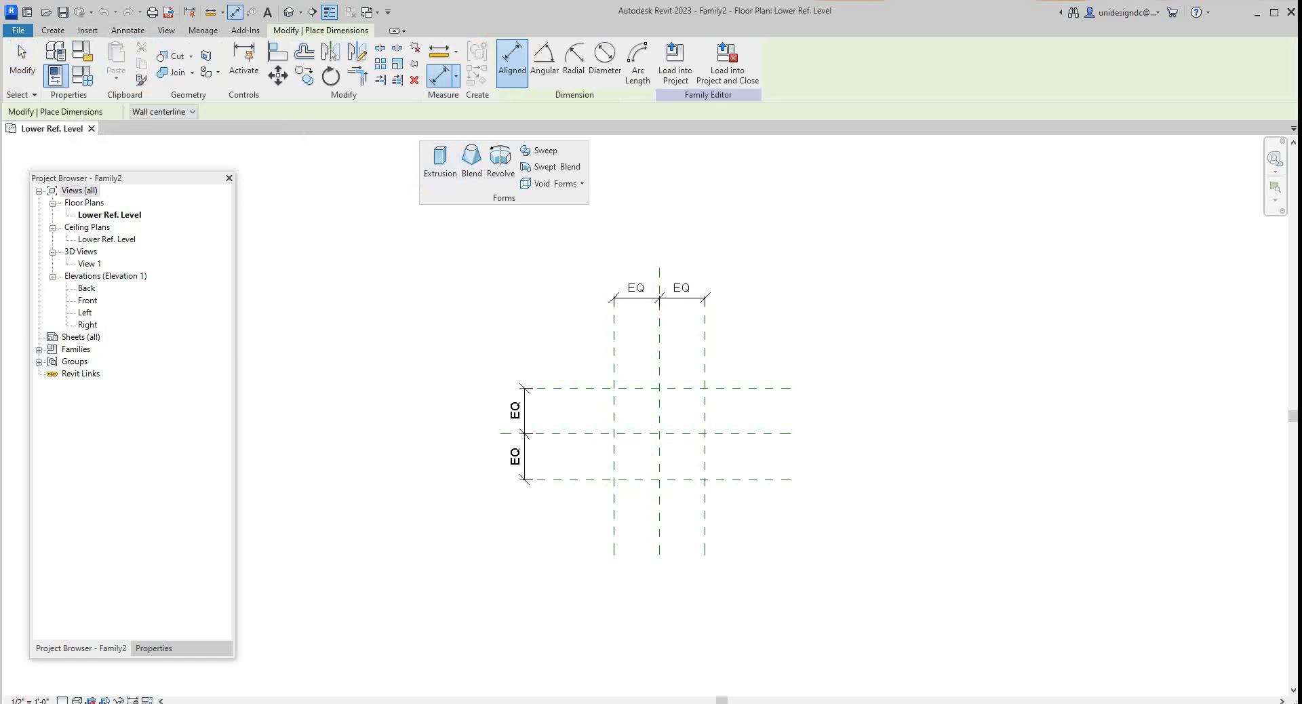
pyautogui.click(614, 326)
pyautogui.click(705, 346)
pyautogui.click(659, 244)
# - Add an aligned dimension between the two outer horizontal reference planes, outside the EQ dimensions, and end the dimension command
pyautogui.click(570, 387)
pyautogui.click(569, 479)
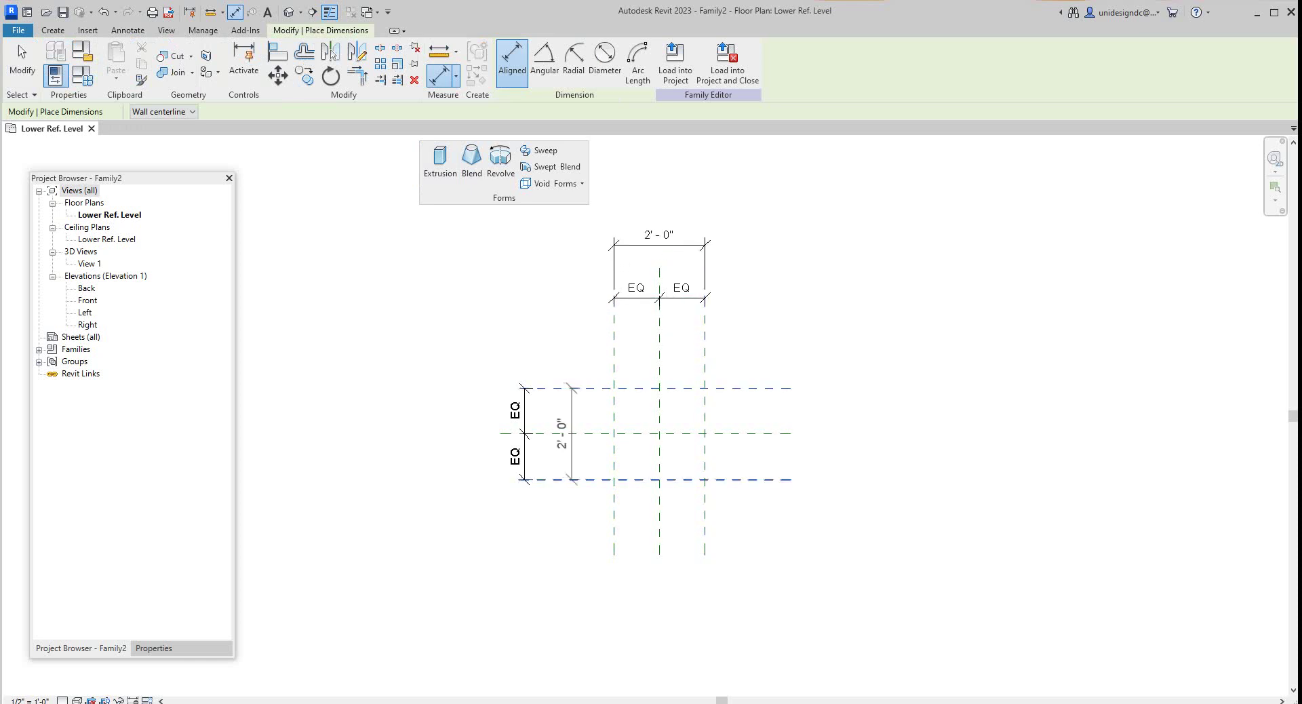
pyautogui.click(477, 434)
pyautogui.rightClick(478, 514)
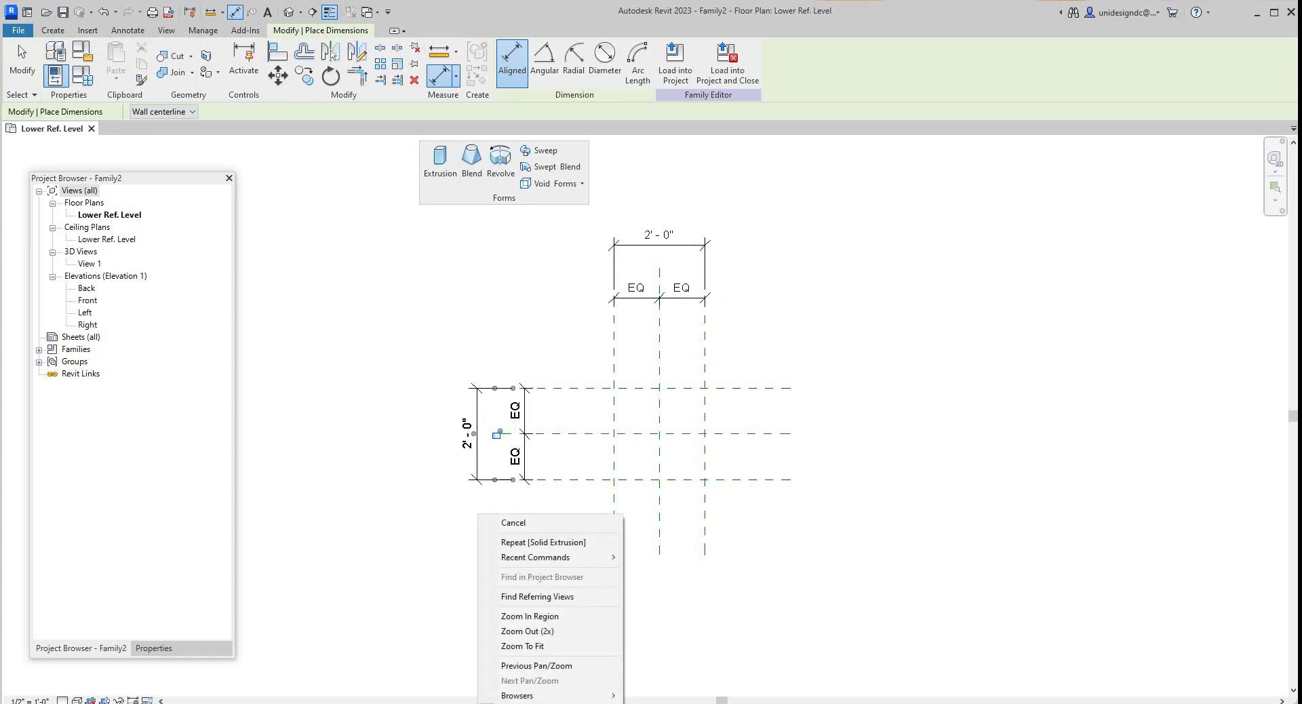
pyautogui.click(514, 522)
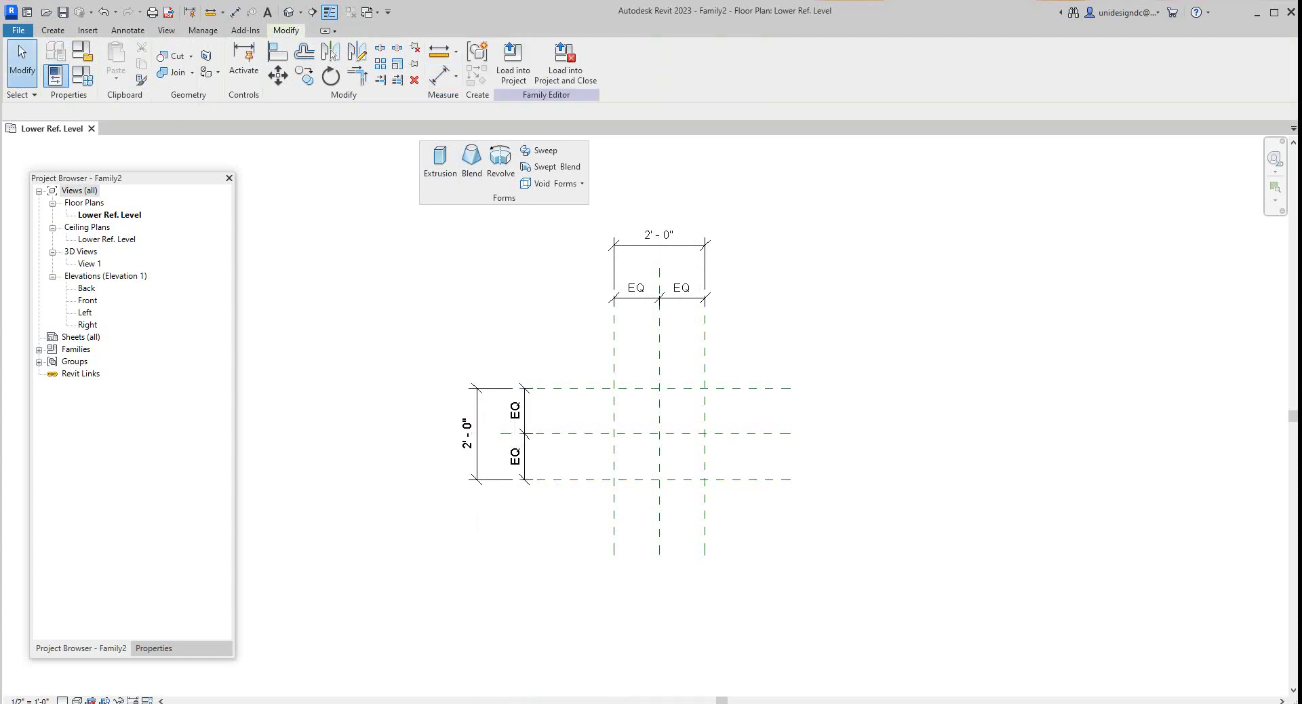
# - Label the overall dimension between the vertical reference planes with a new family type parameter named Width
pyautogui.scroll(3, 677, 212)
pyautogui.scroll(1, 677, 256)
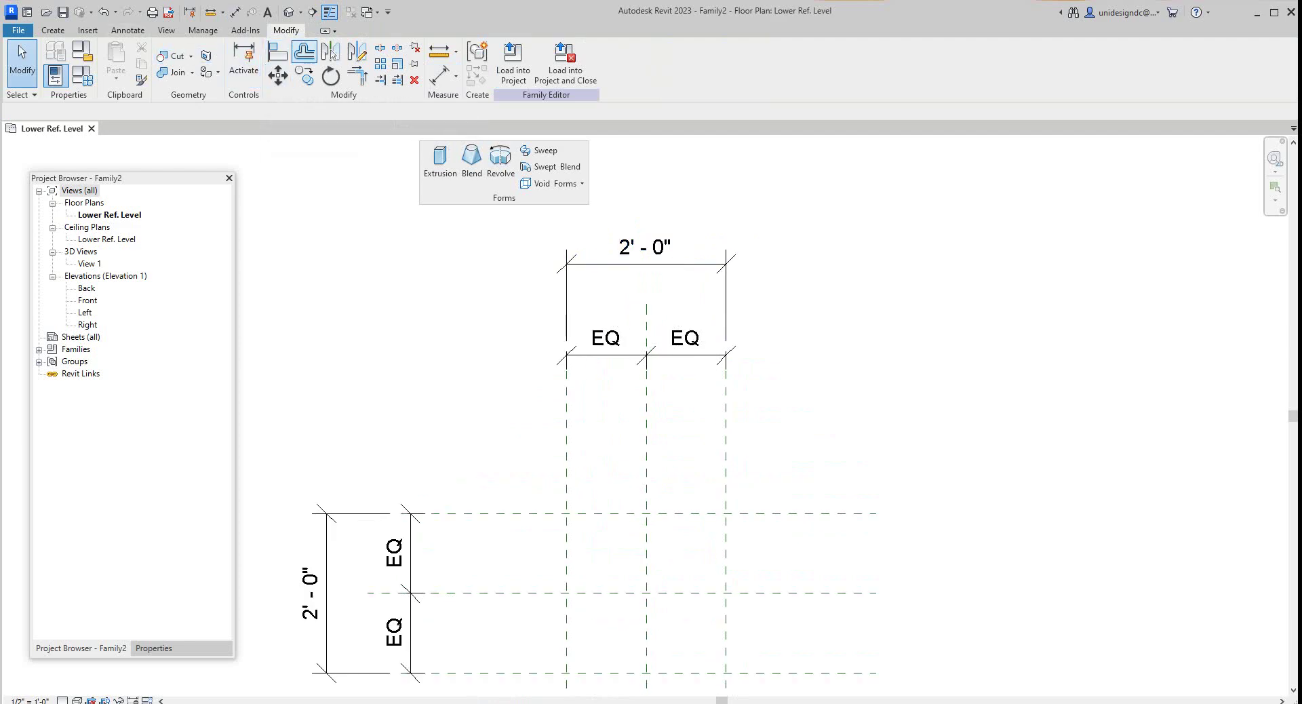
pyautogui.click(661, 250)
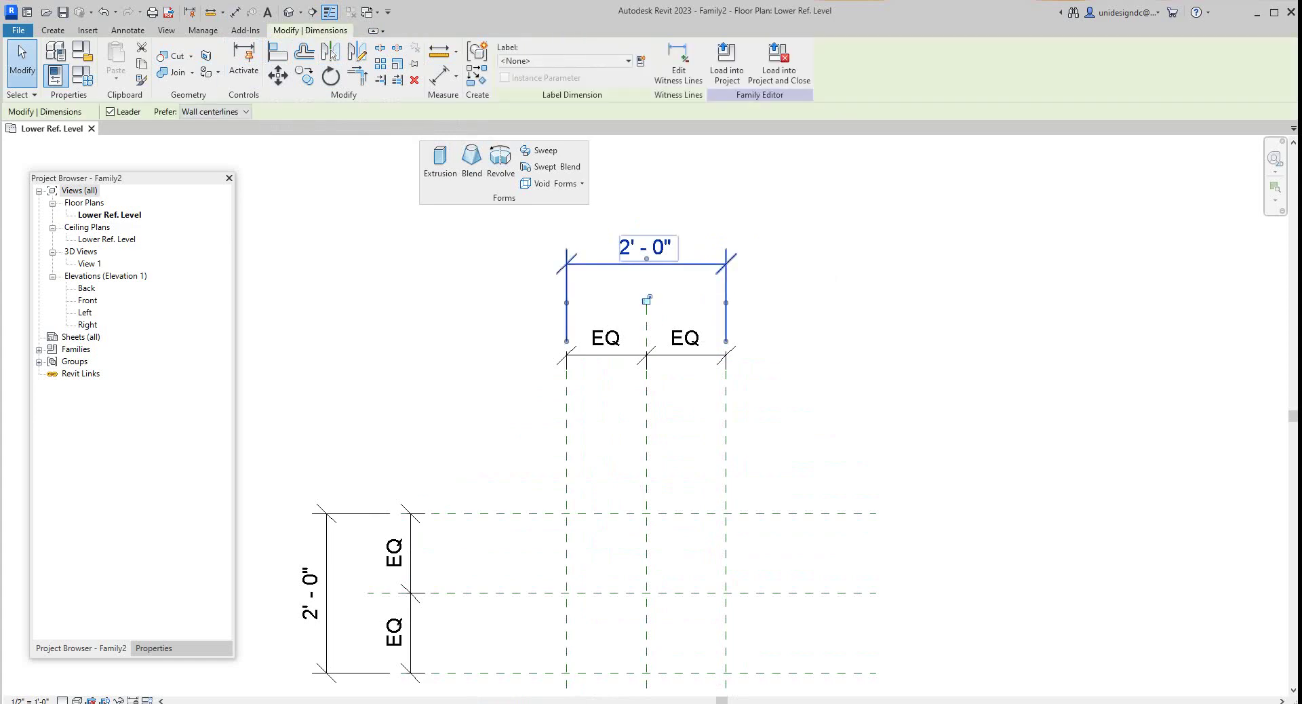
pyautogui.click(640, 60)
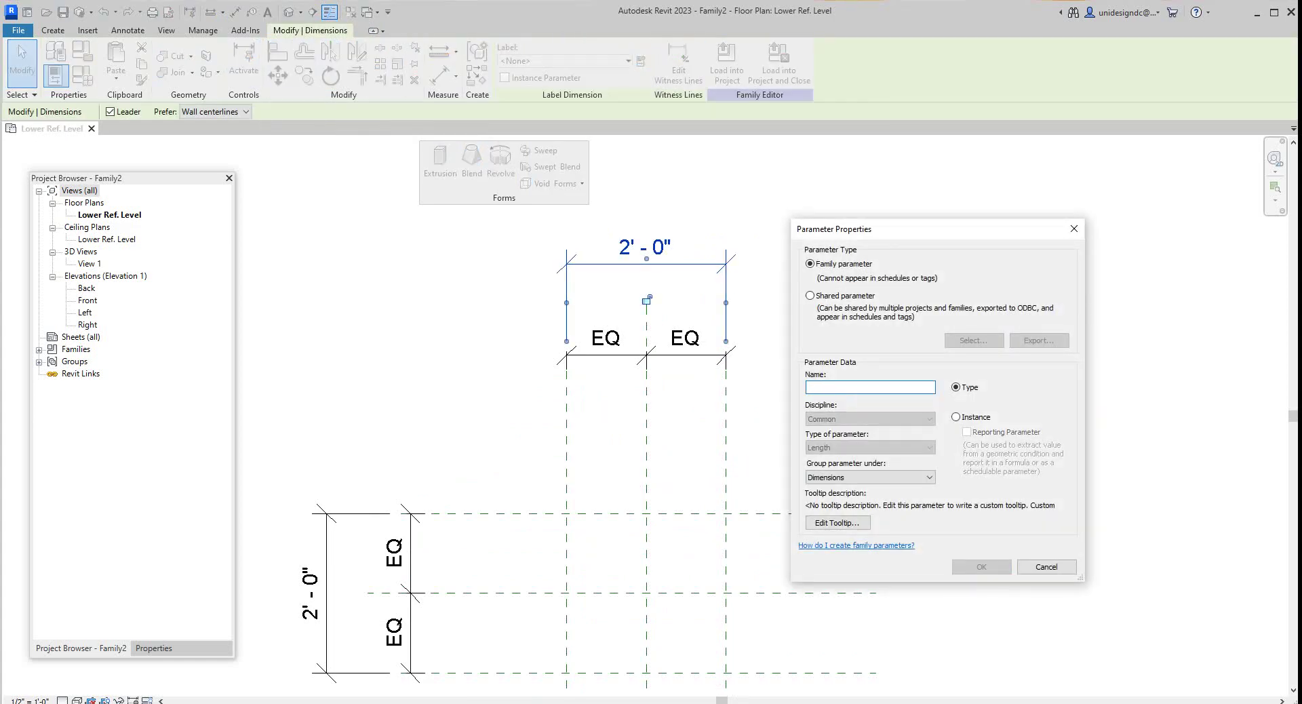
pyautogui.write('Wi')
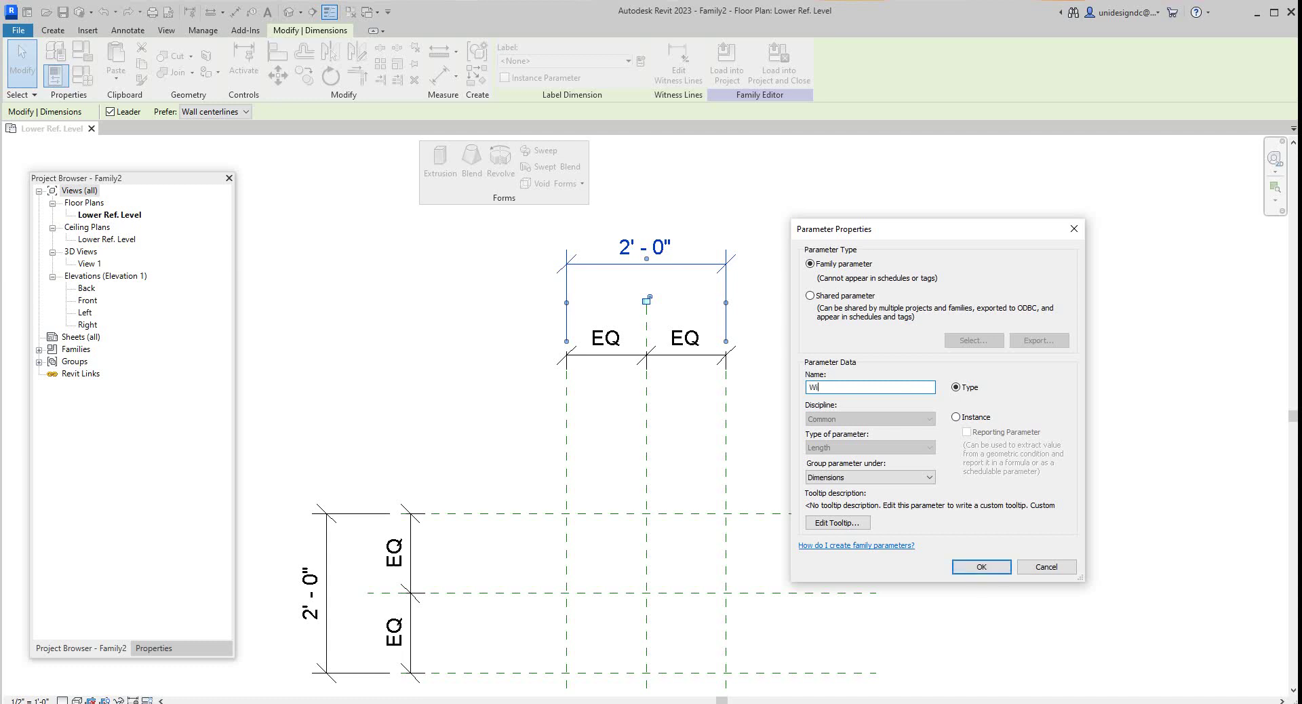
pyautogui.write('dth')
pyautogui.click(981, 566)
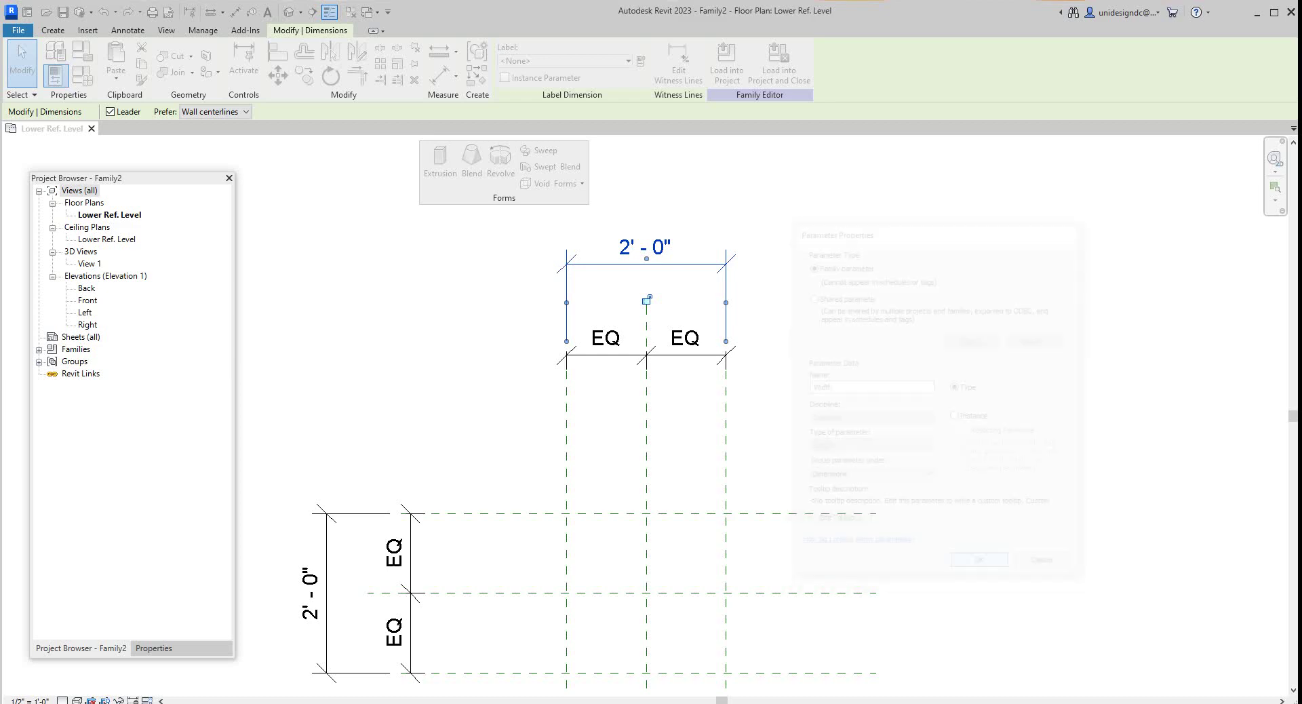
pyautogui.scroll(-4, 880, 521)
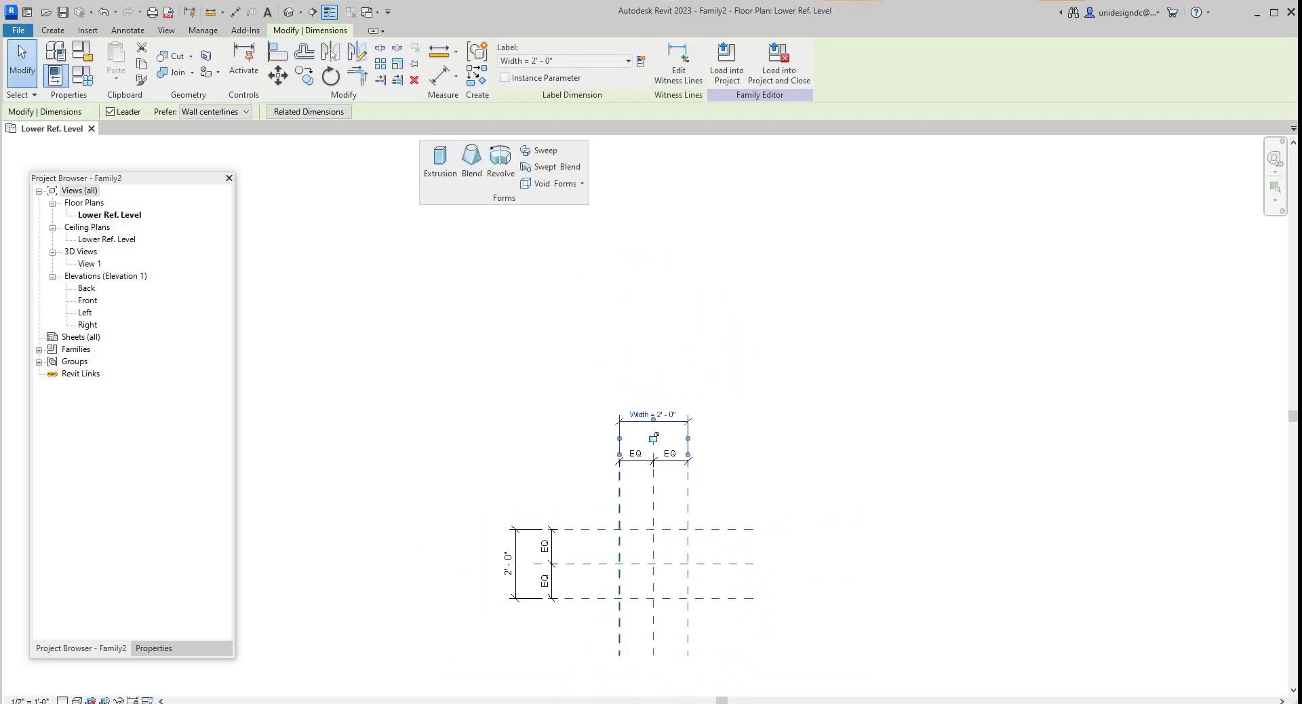
pyautogui.press('Escape')
# - Label the overall dimension between the horizontal reference planes with a new family type parameter named Depth
pyautogui.scroll(1, 541, 586)
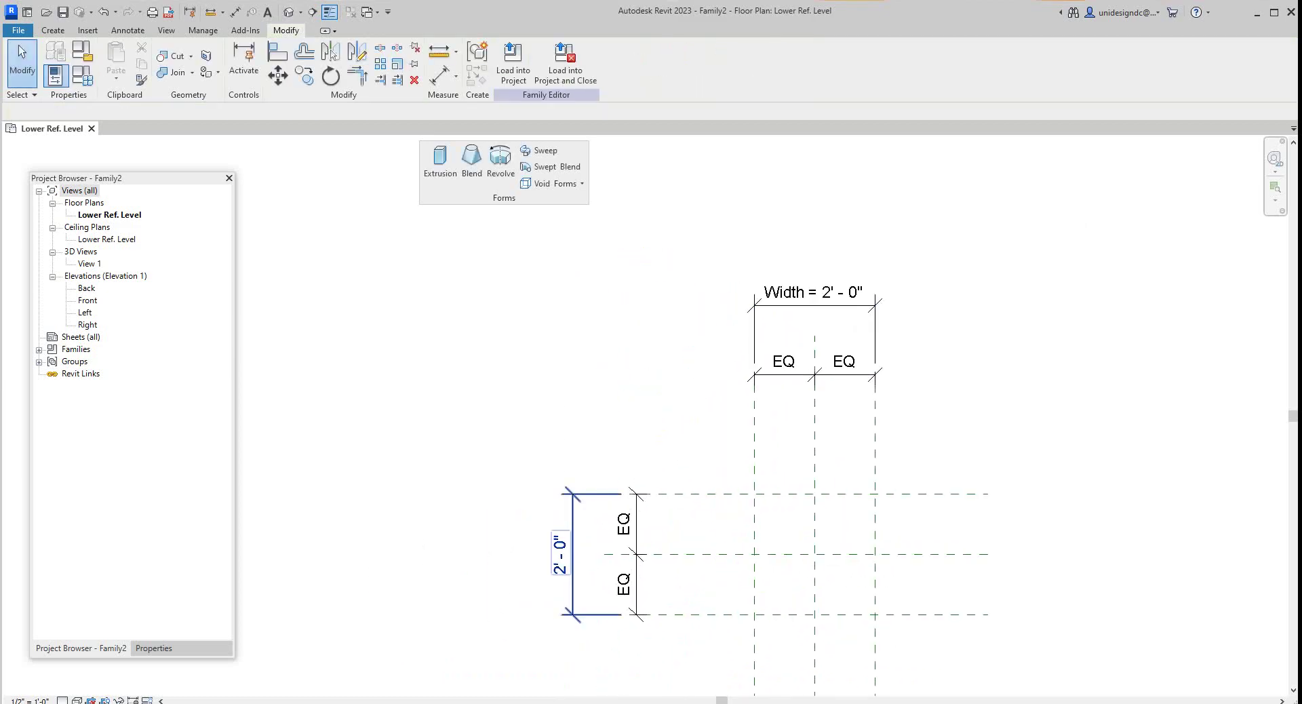
pyautogui.click(561, 555)
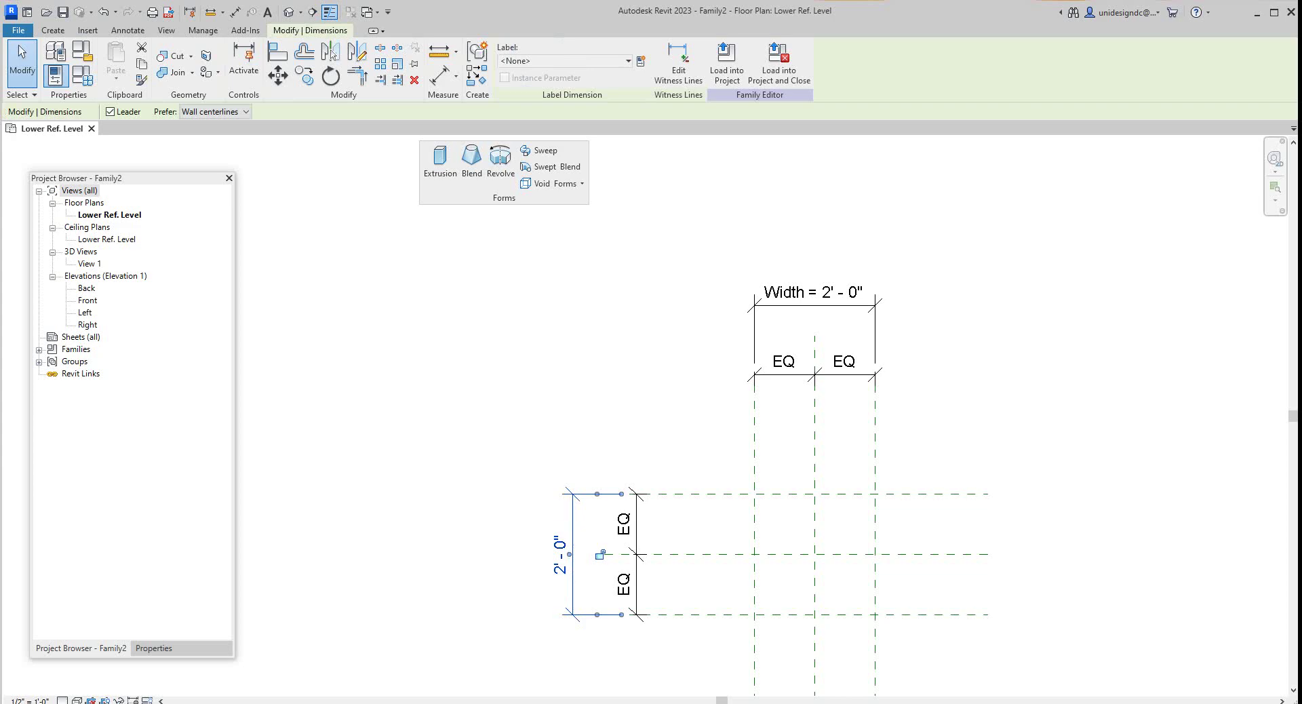
pyautogui.click(640, 61)
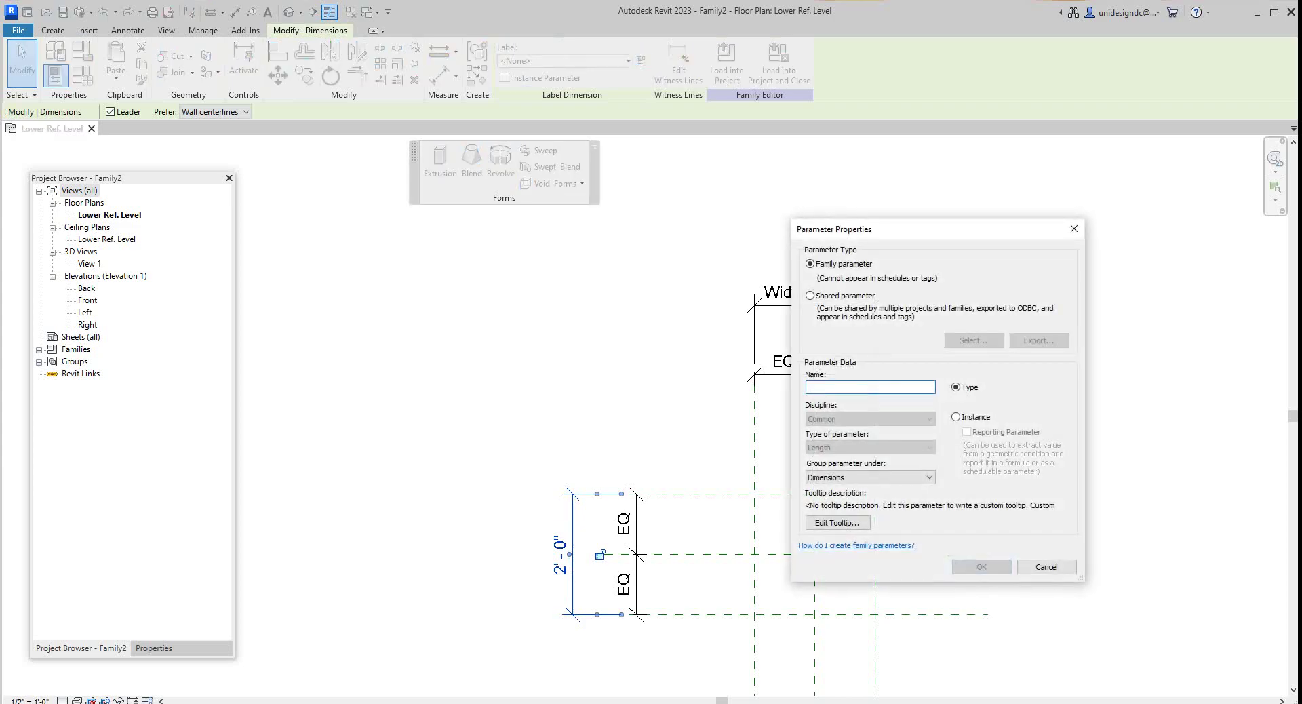
pyautogui.write('Depth')
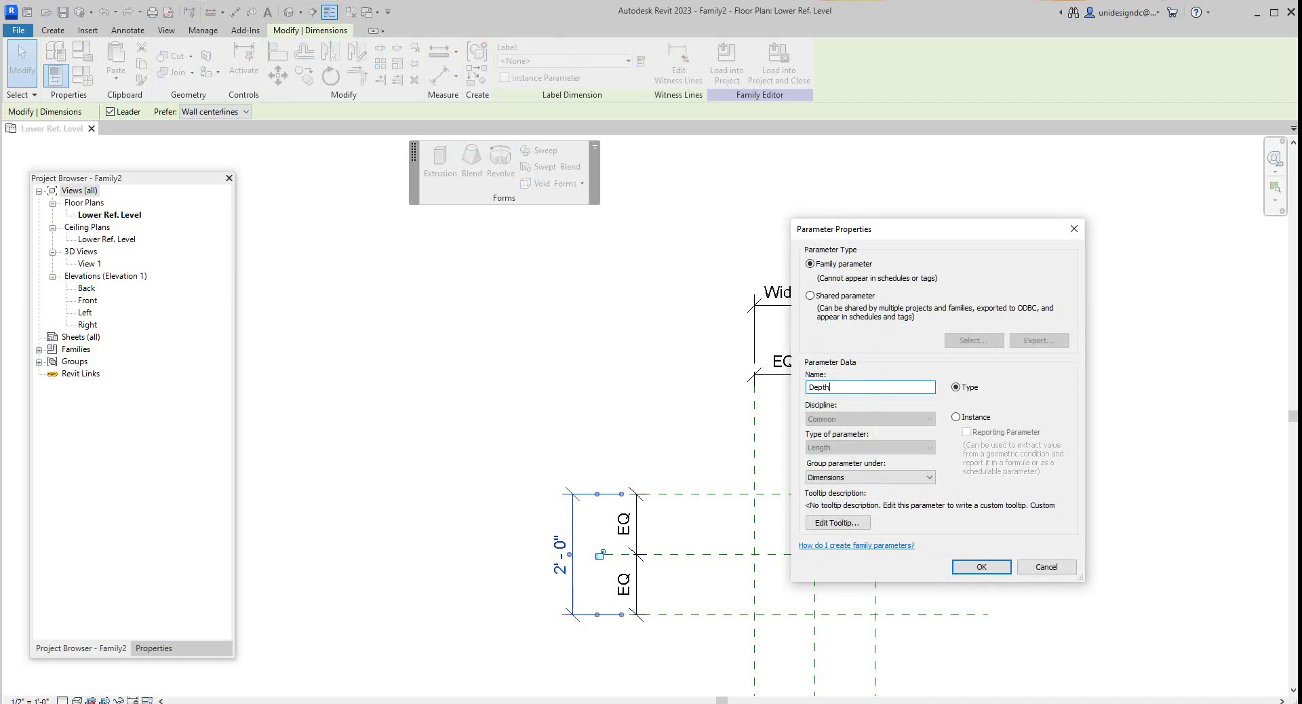
pyautogui.click(981, 566)
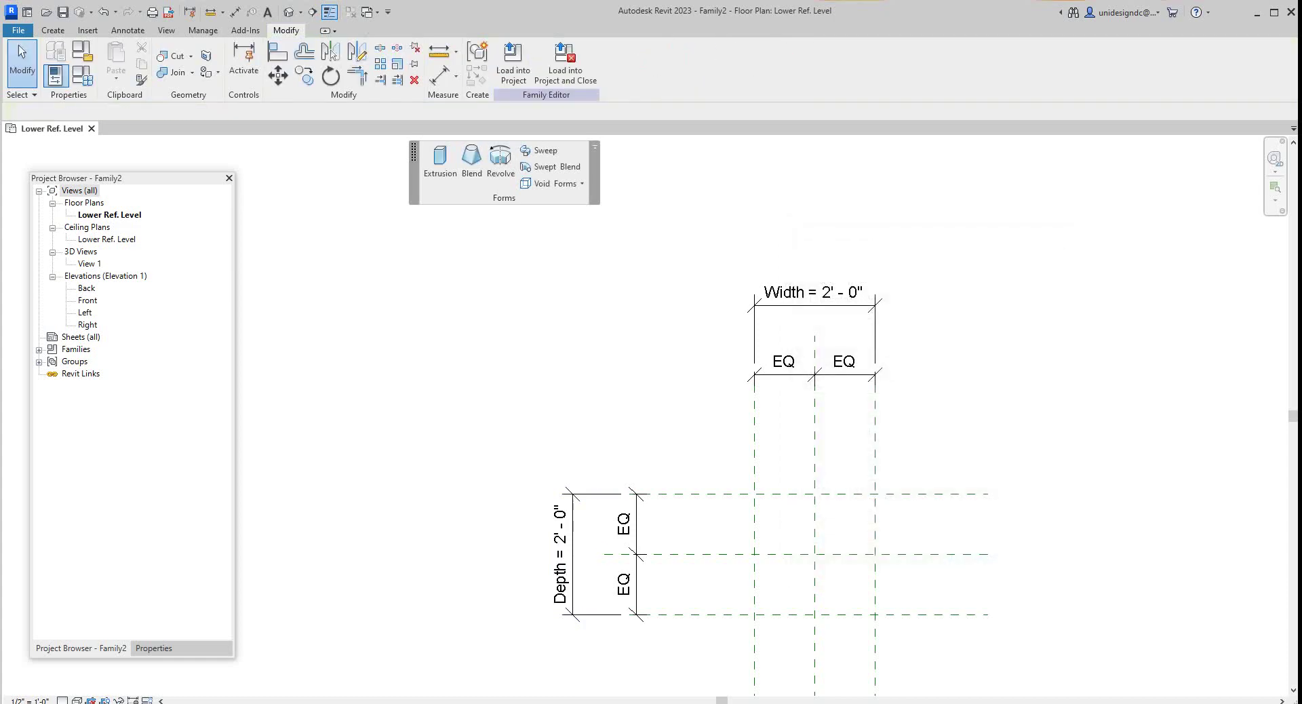
# - Open the Front elevation view of the column family
pyautogui.scroll(-2, 680, 473)
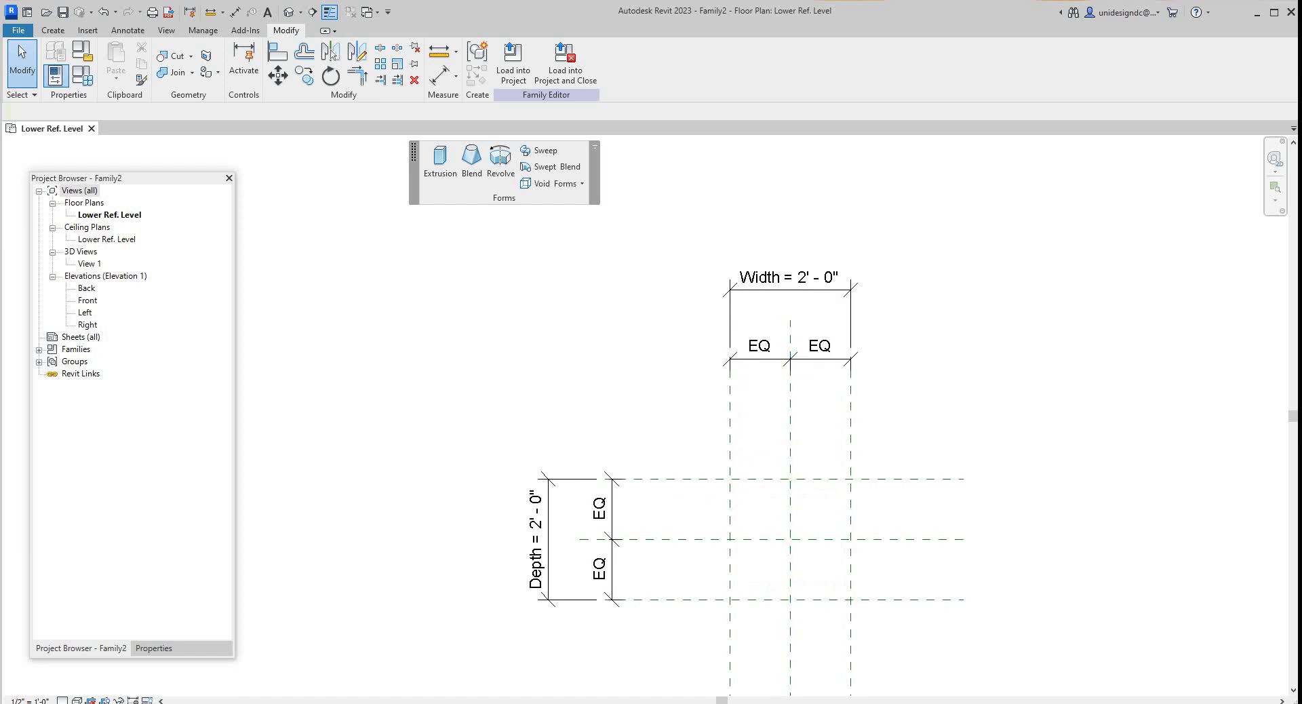
pyautogui.scroll(-1, 841, 542)
pyautogui.scroll(3, 848, 556)
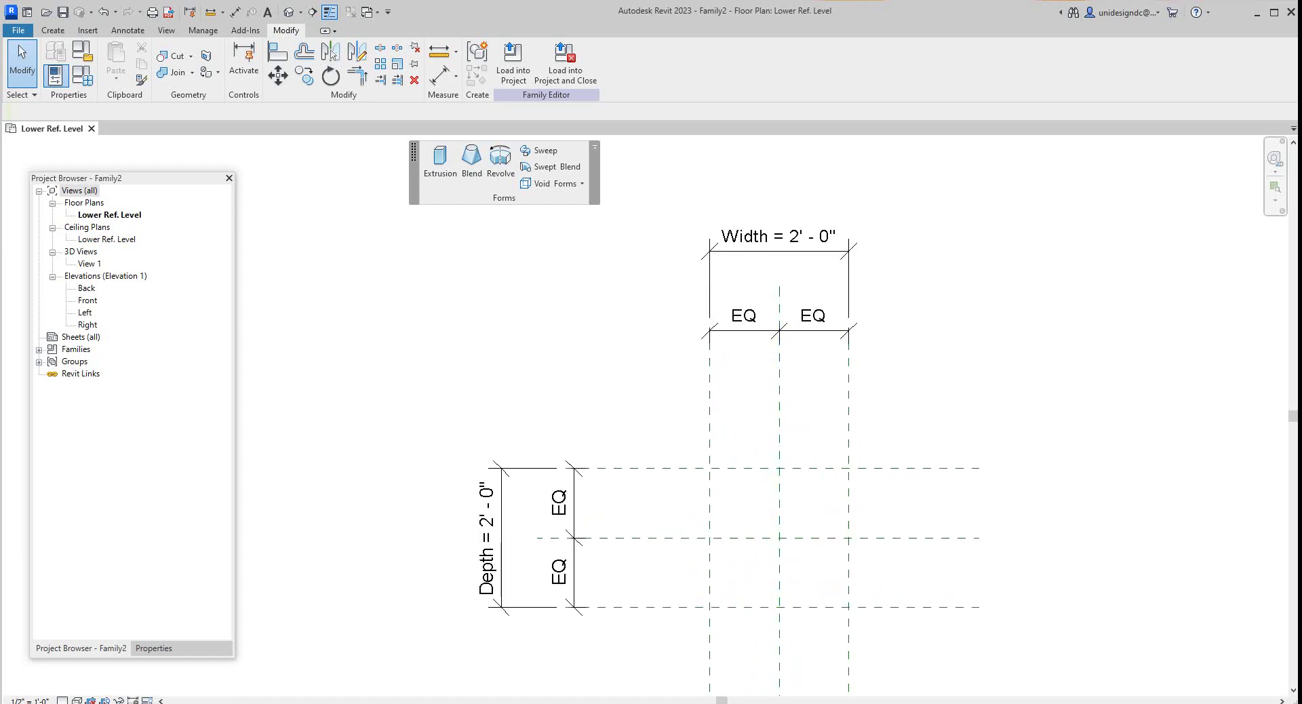
pyautogui.scroll(-1, 739, 496)
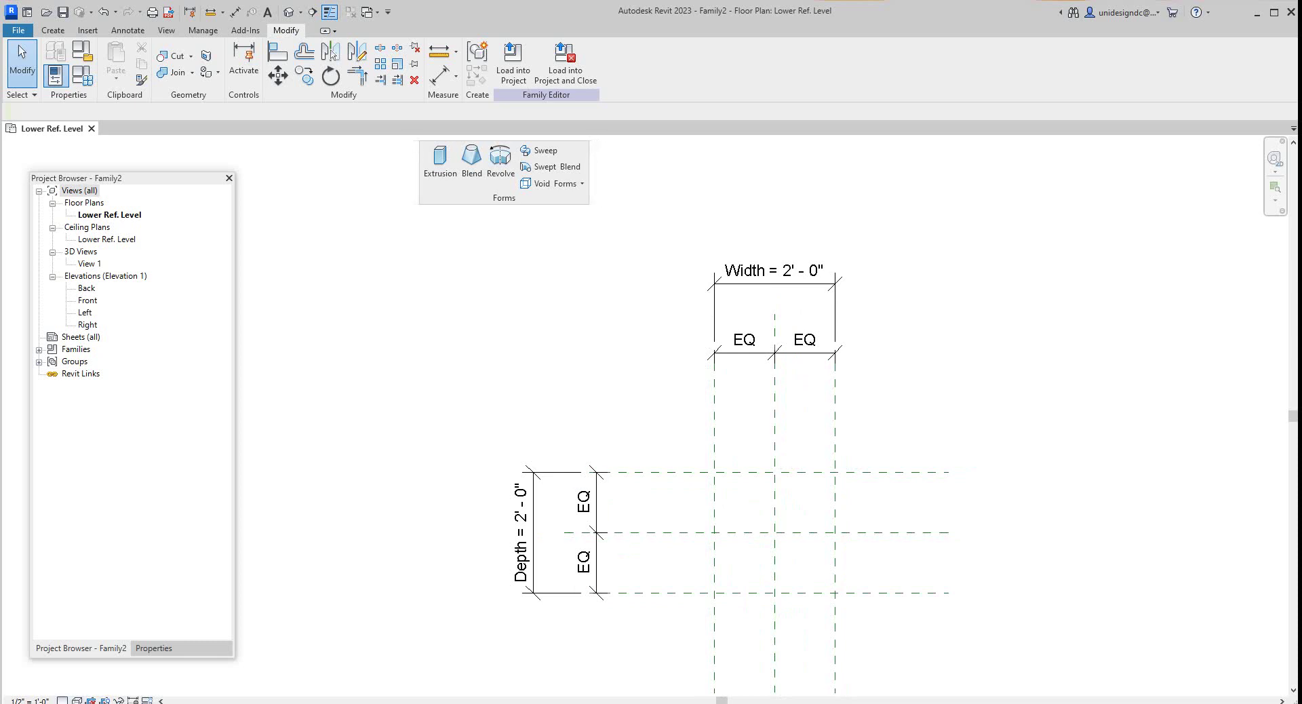
pyautogui.doubleClick(88, 301)
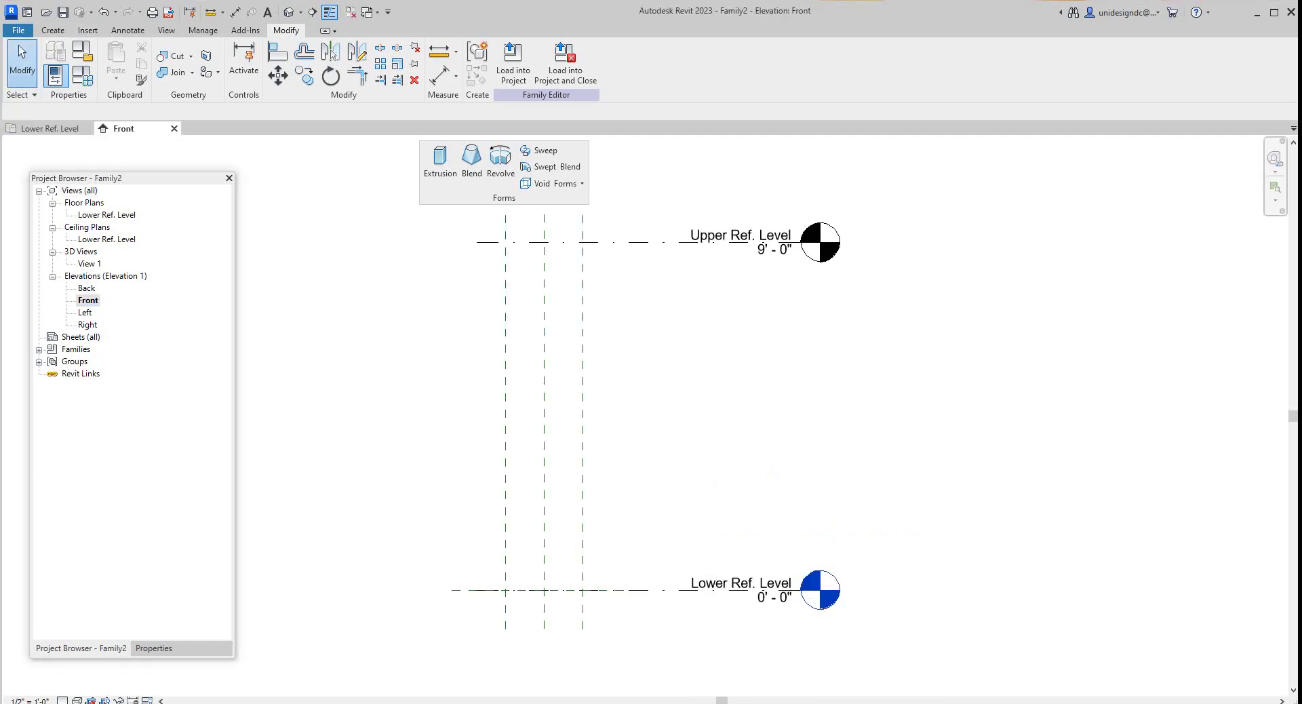
pyautogui.scroll(-2, 478, 345)
pyautogui.scroll(1, 500, 265)
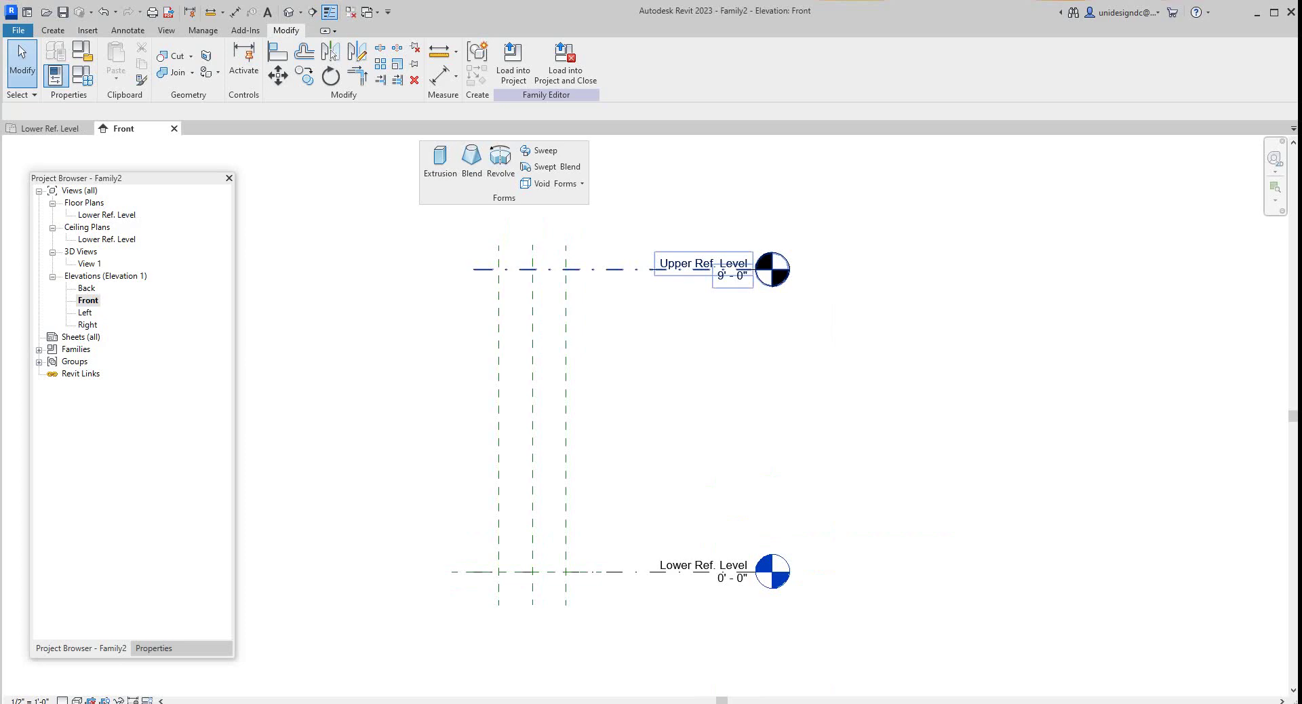
pyautogui.scroll(2, 650, 265)
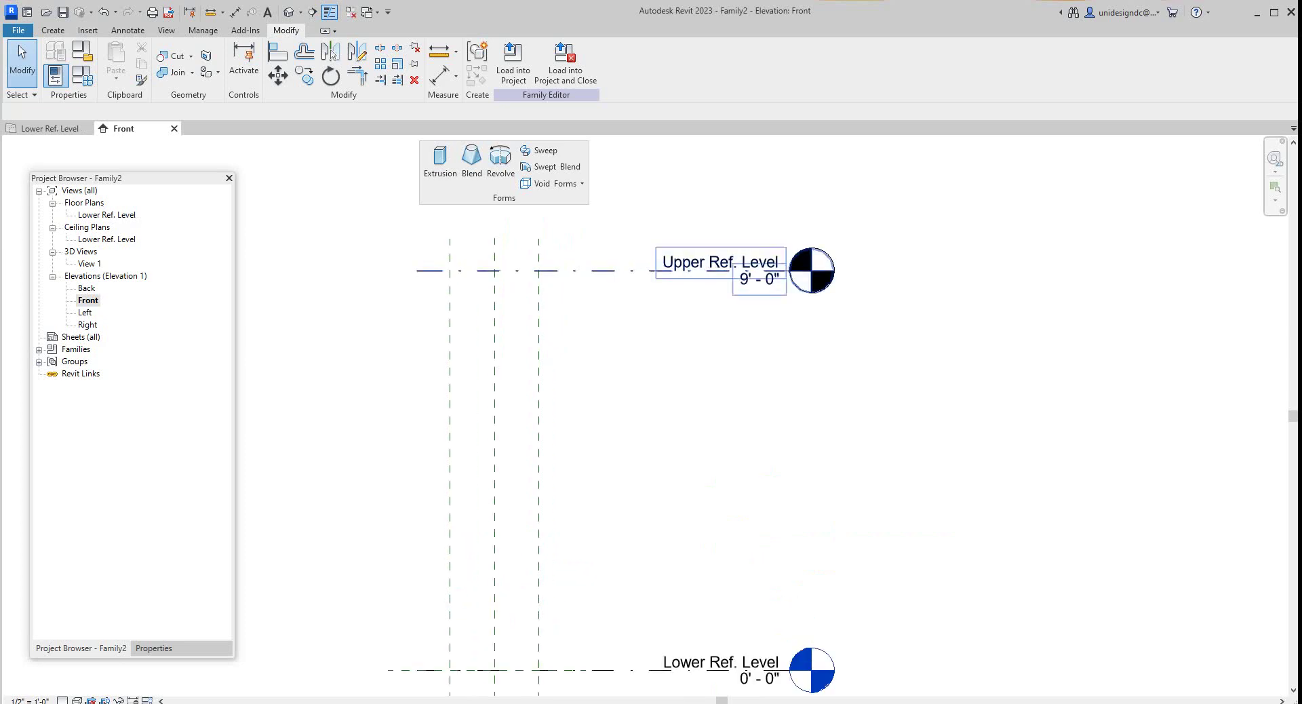
pyautogui.scroll(-1, 638, 270)
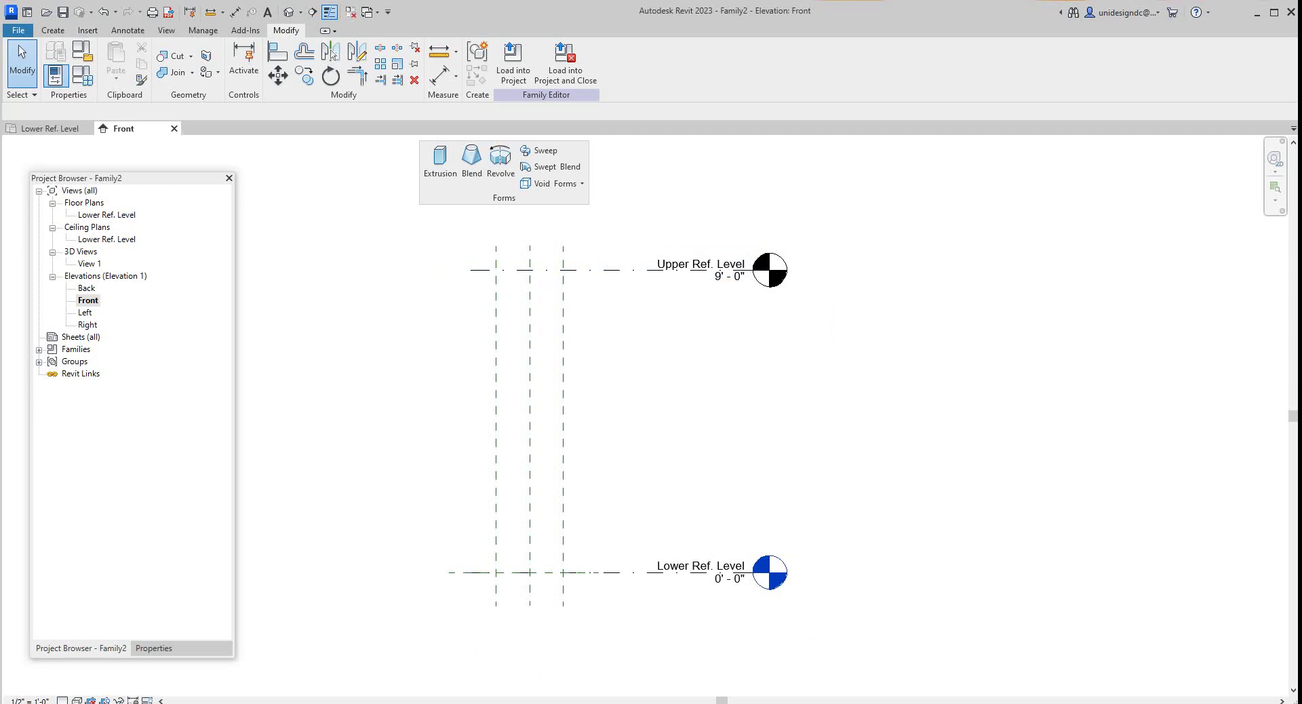
# - In the Lower Ref. Level plan, start an extrusion and pick the four outer reference planes as sketch lines with Lock enabled
pyautogui.doubleClick(107, 215)
pyautogui.scroll(2, 829, 504)
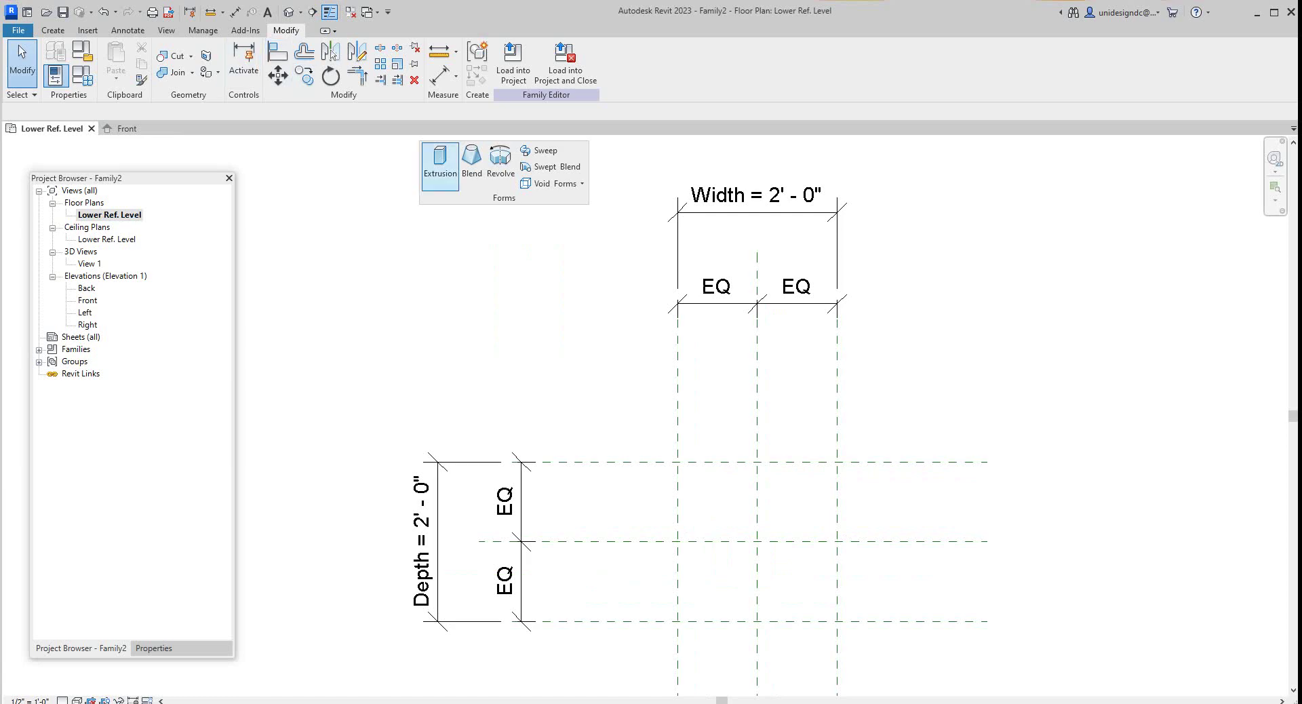
pyautogui.click(440, 162)
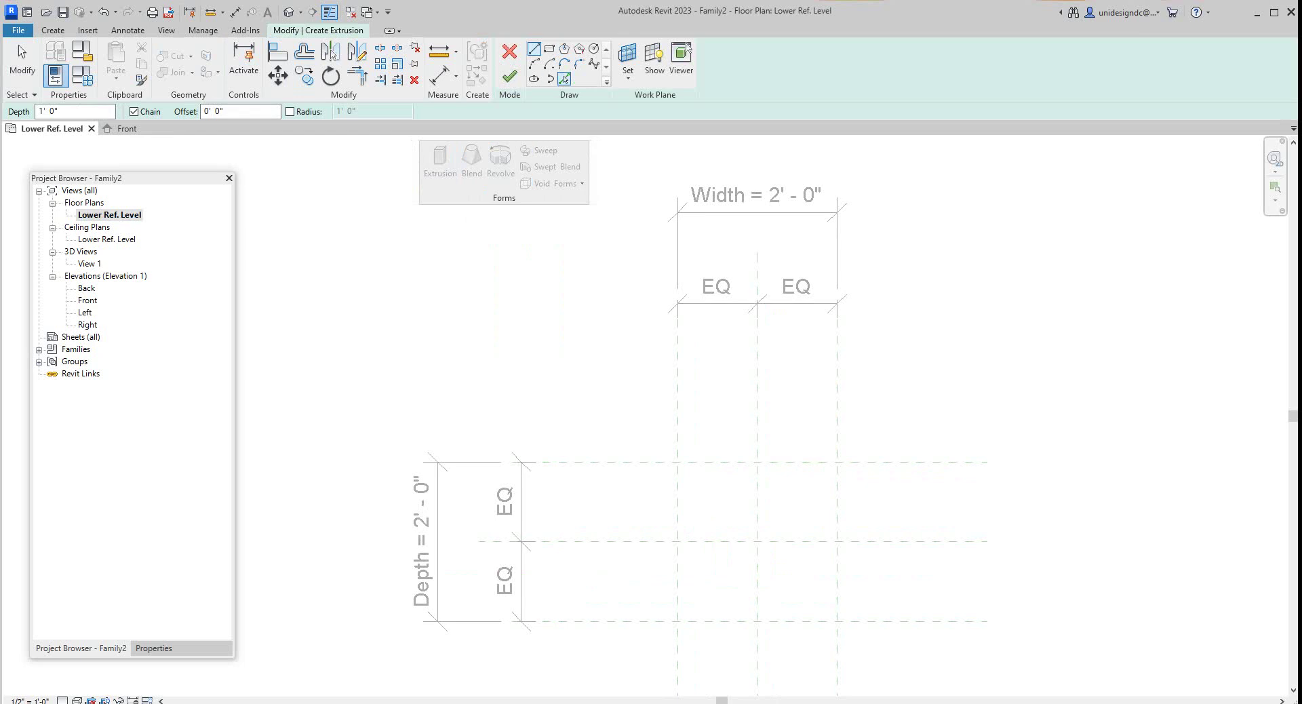
pyautogui.click(564, 79)
pyautogui.click(249, 112)
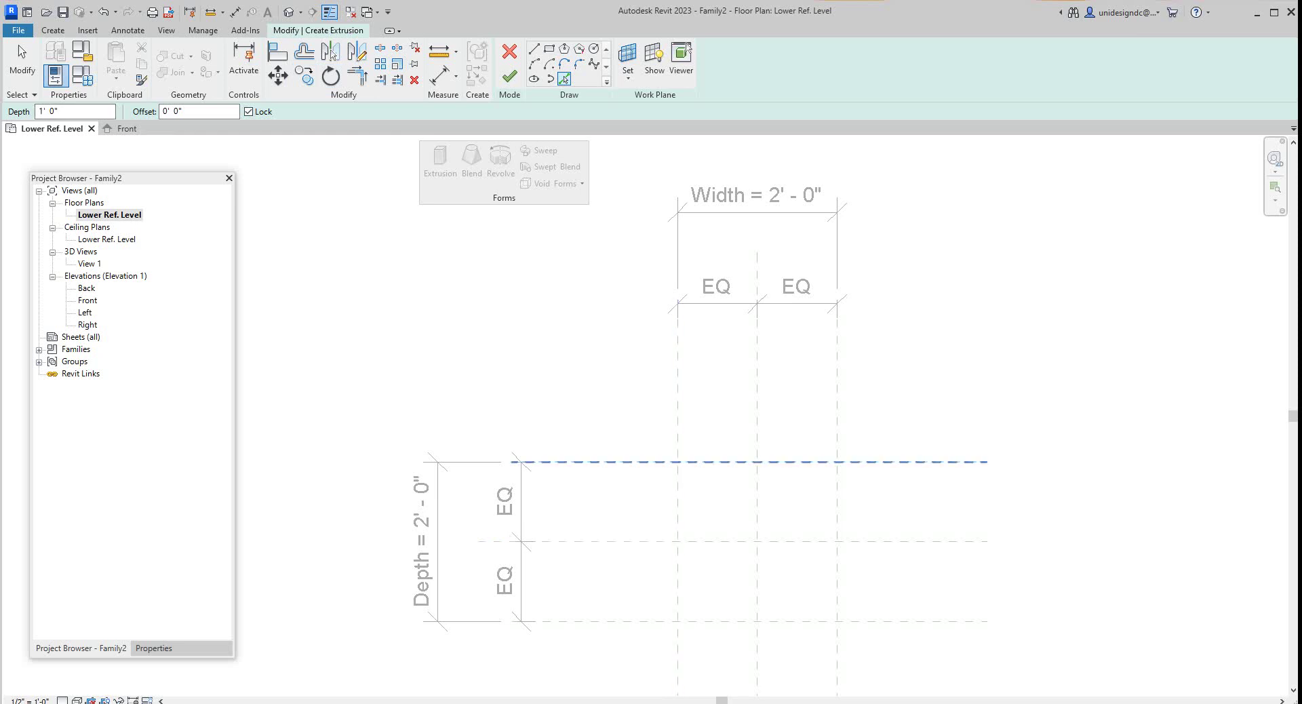
pyautogui.click(720, 462)
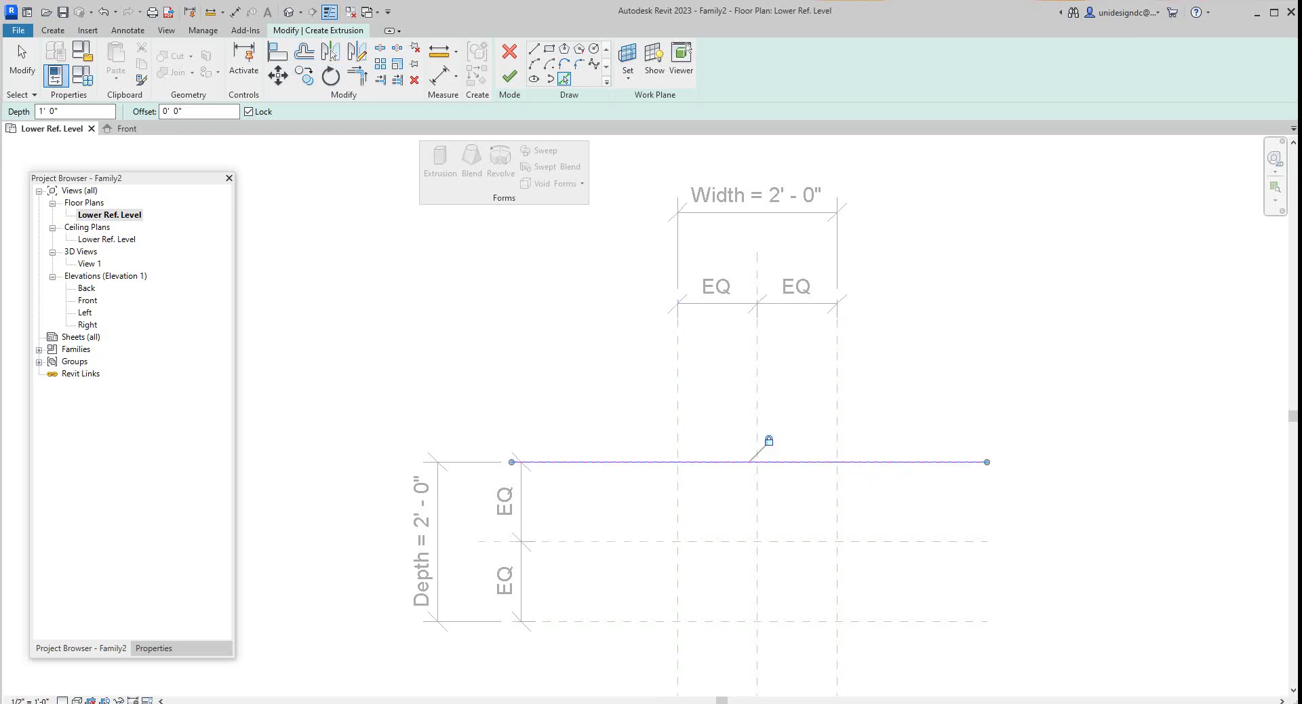
pyautogui.click(677, 511)
pyautogui.click(746, 620)
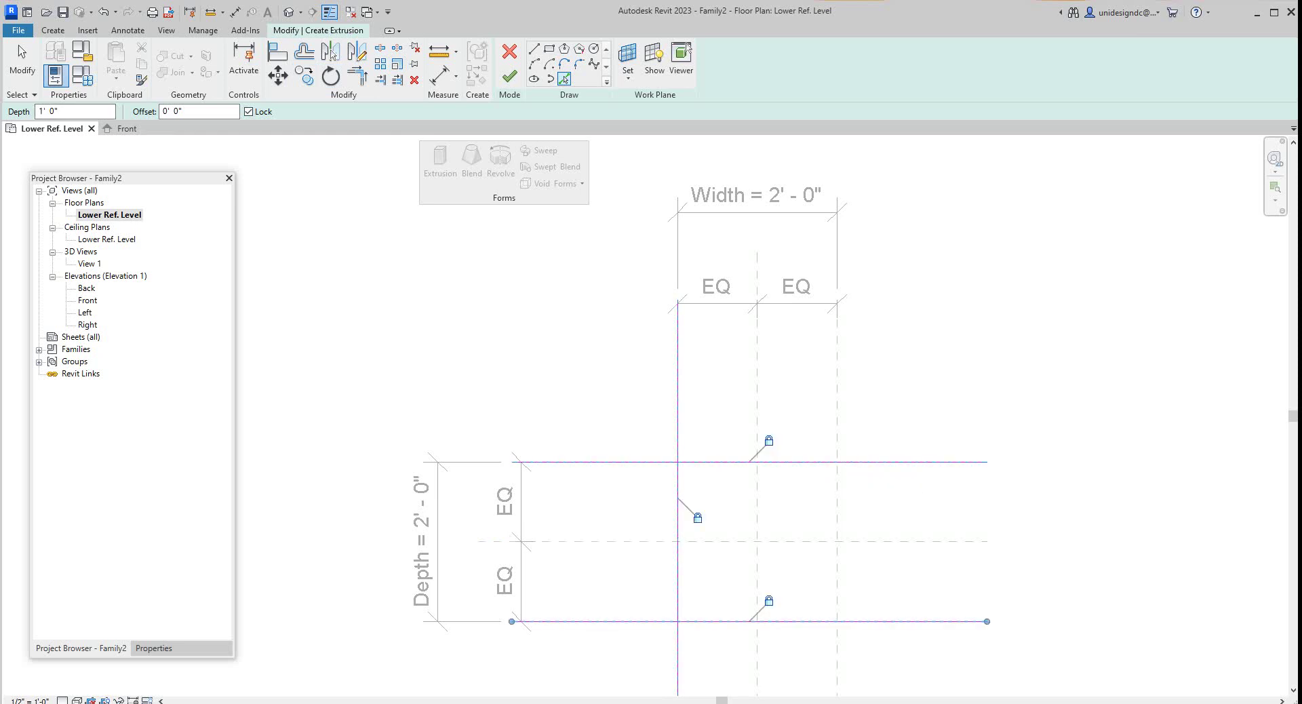
pyautogui.click(837, 502)
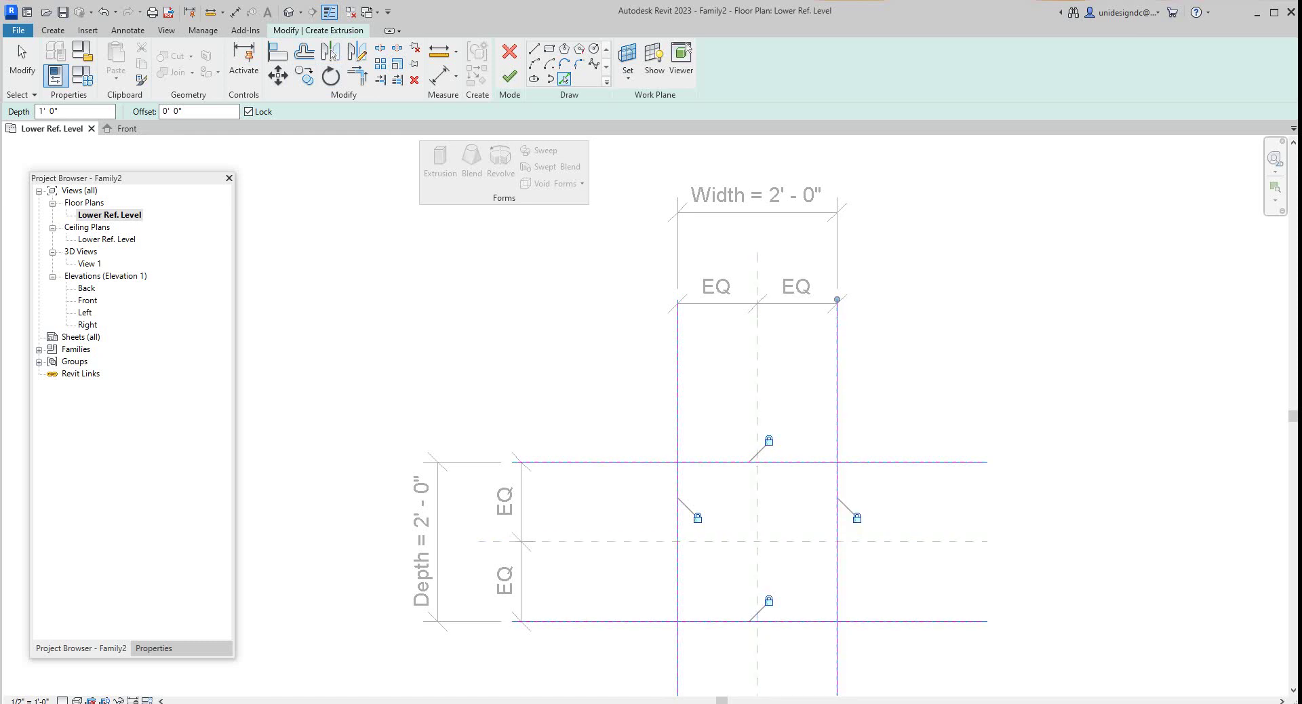
# - Trim the four sketch lines at their corners into a closed rectangle and finish the extrusion
pyautogui.press('t')
pyautogui.press('r')
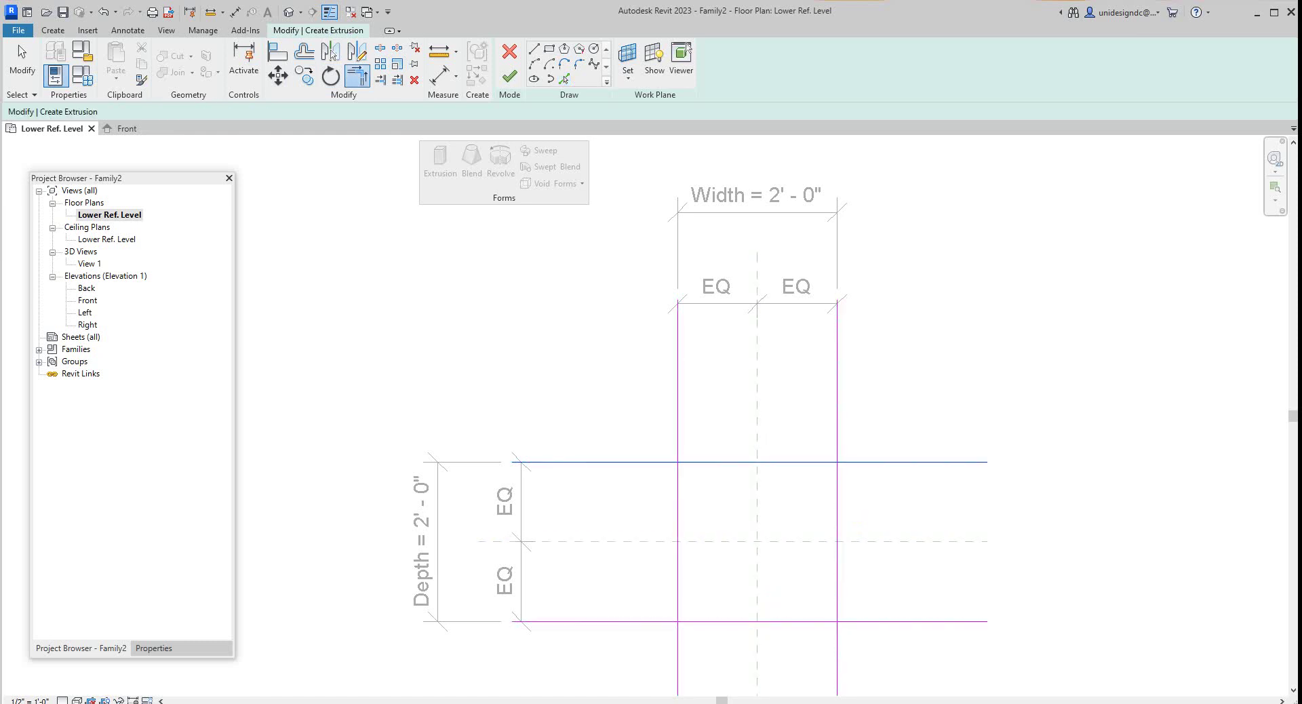
pyautogui.click(677, 505)
pyautogui.click(677, 542)
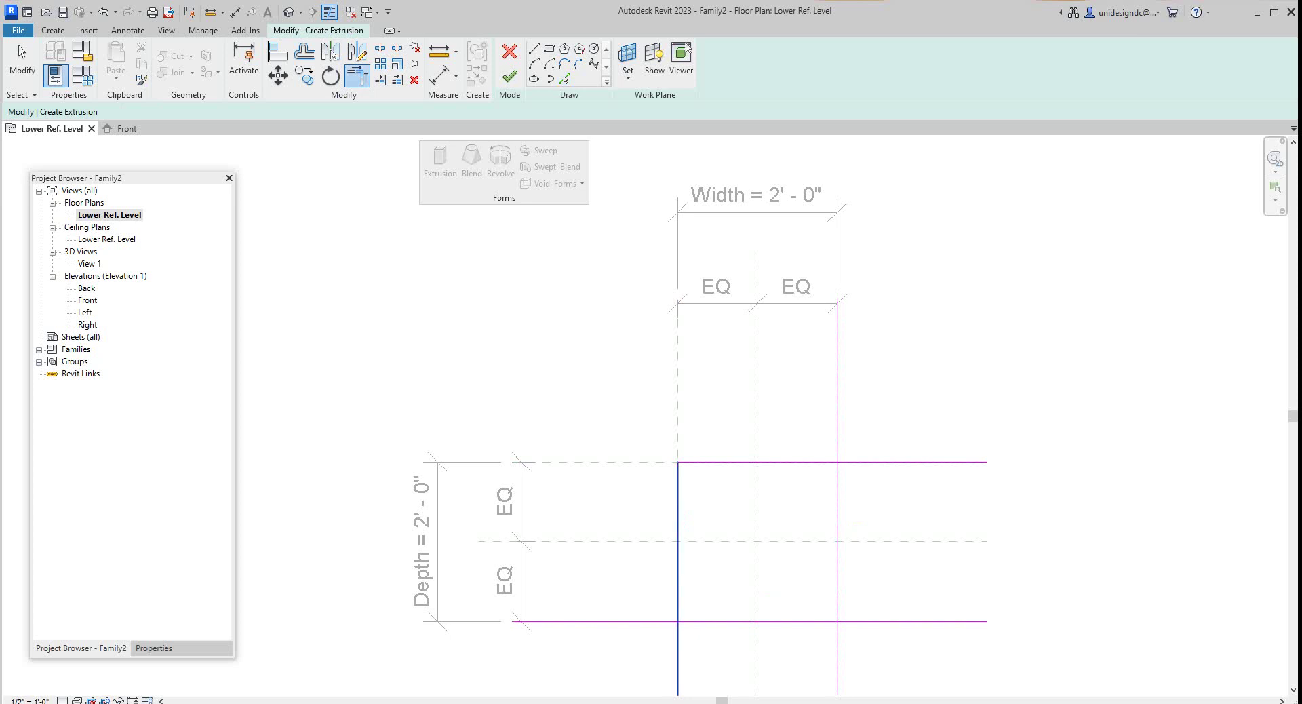
pyautogui.click(760, 621)
pyautogui.click(836, 542)
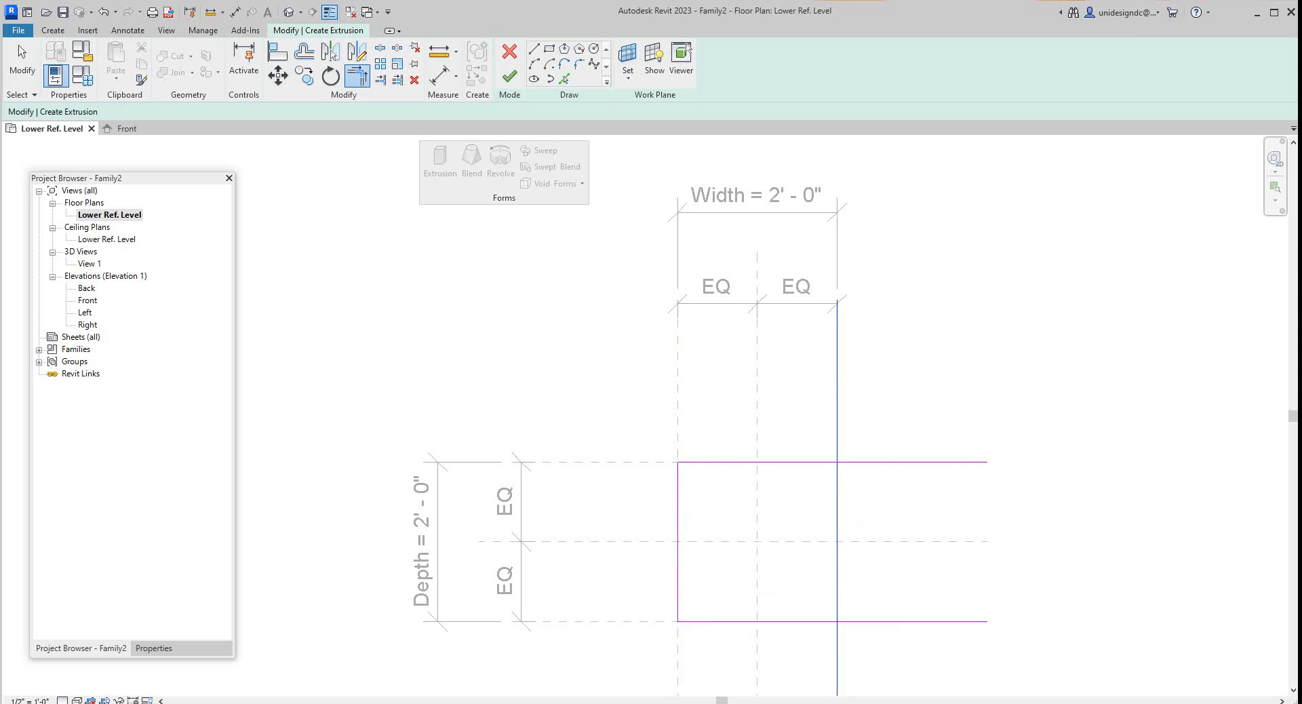
pyautogui.click(759, 621)
pyautogui.click(759, 462)
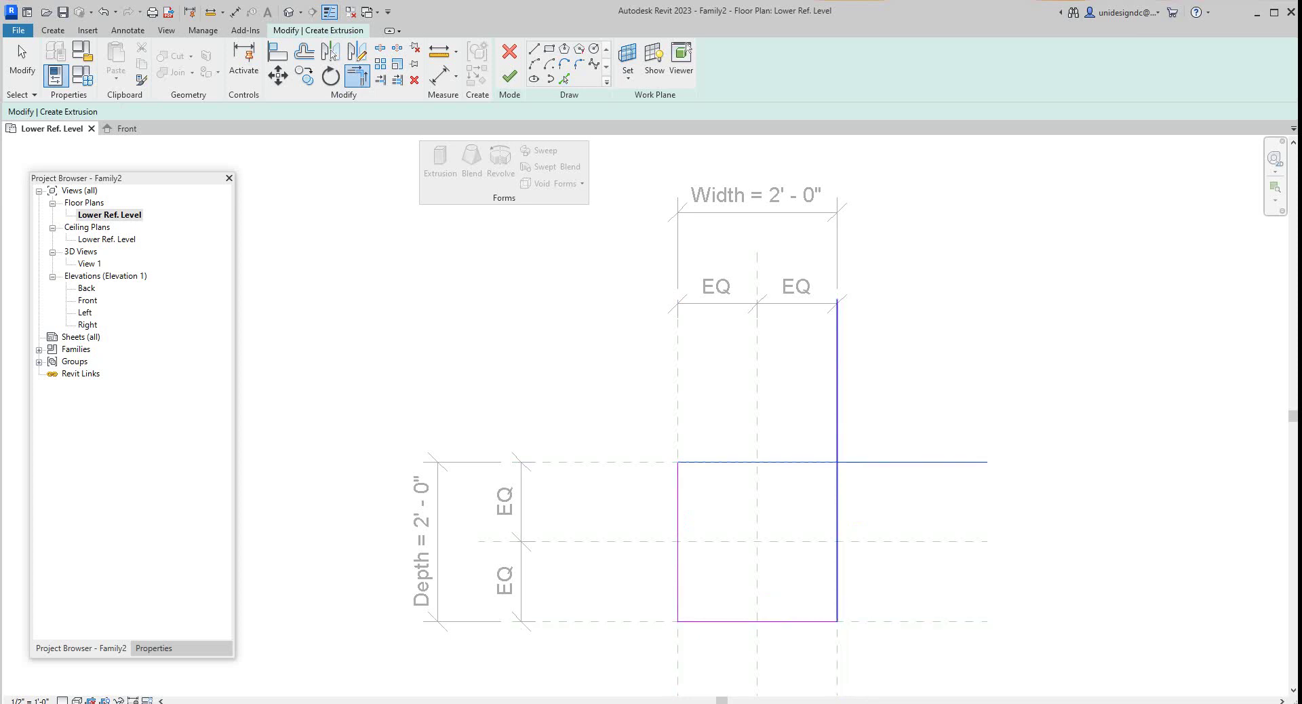
pyautogui.click(836, 543)
pyautogui.scroll(-2, 775, 481)
pyautogui.scroll(2, 779, 497)
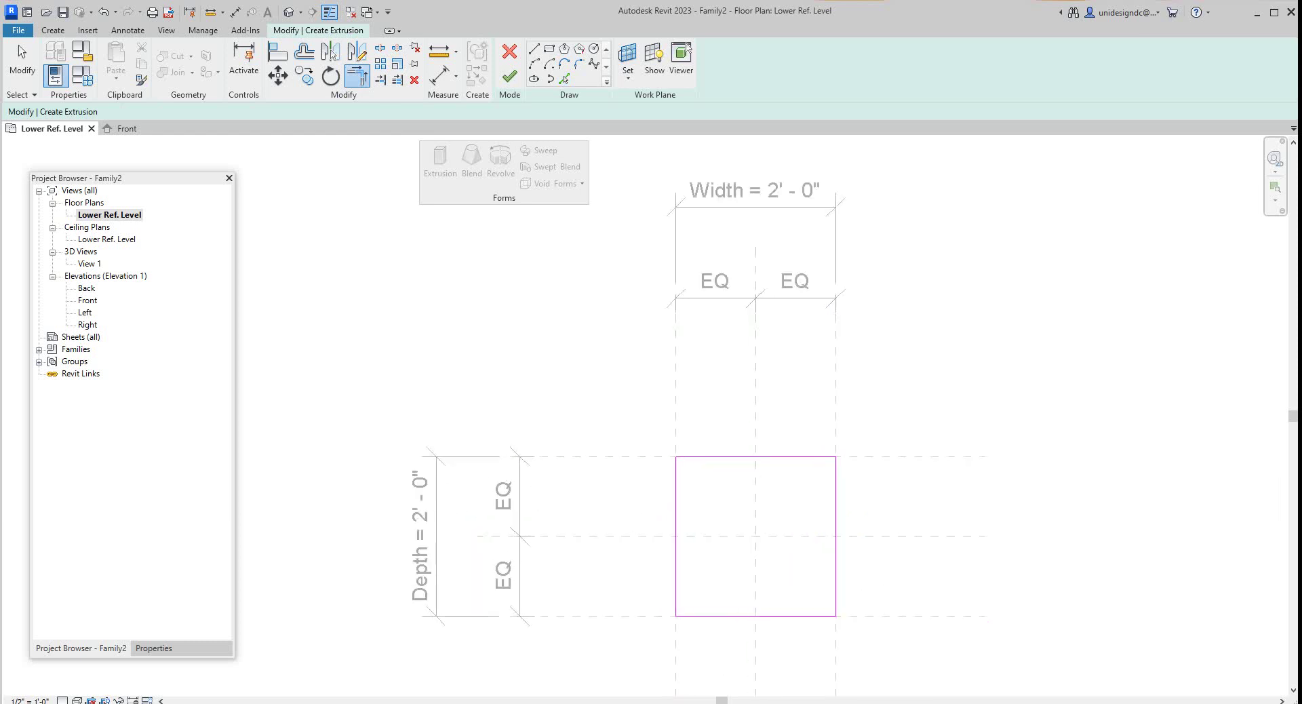
pyautogui.scroll(1, 789, 497)
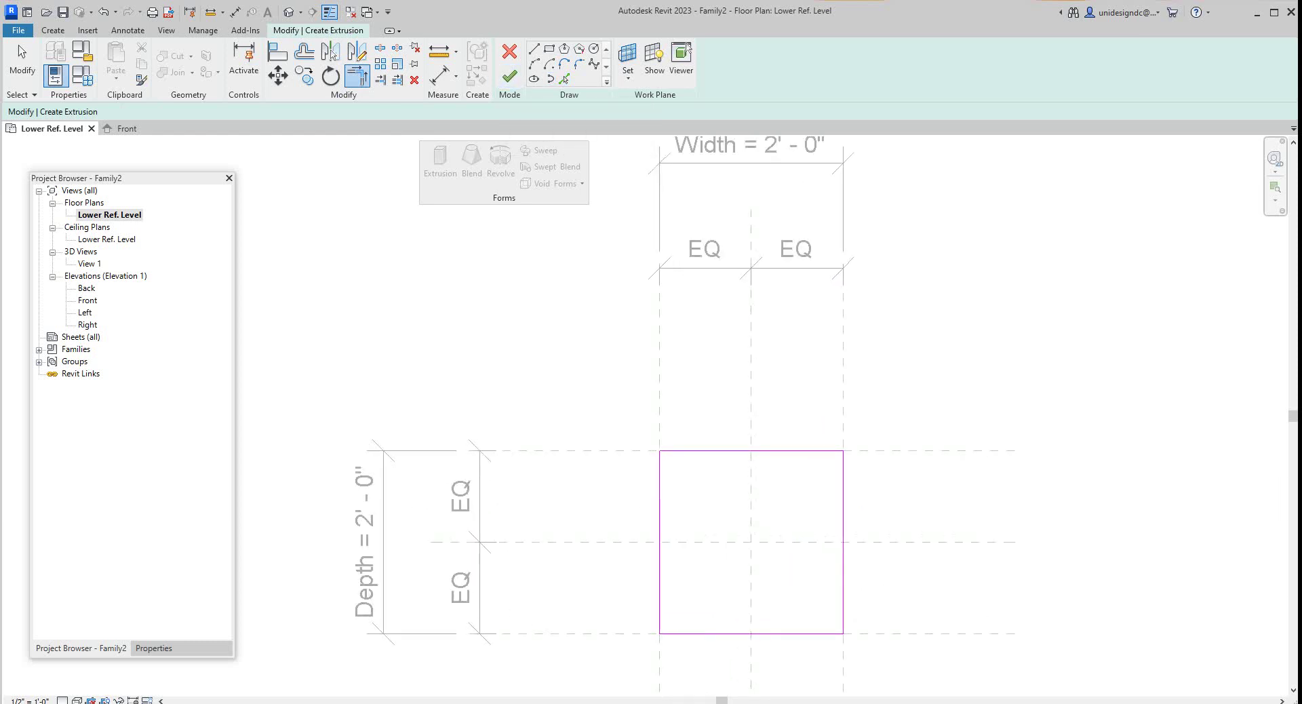
pyautogui.scroll(-1, 623, 295)
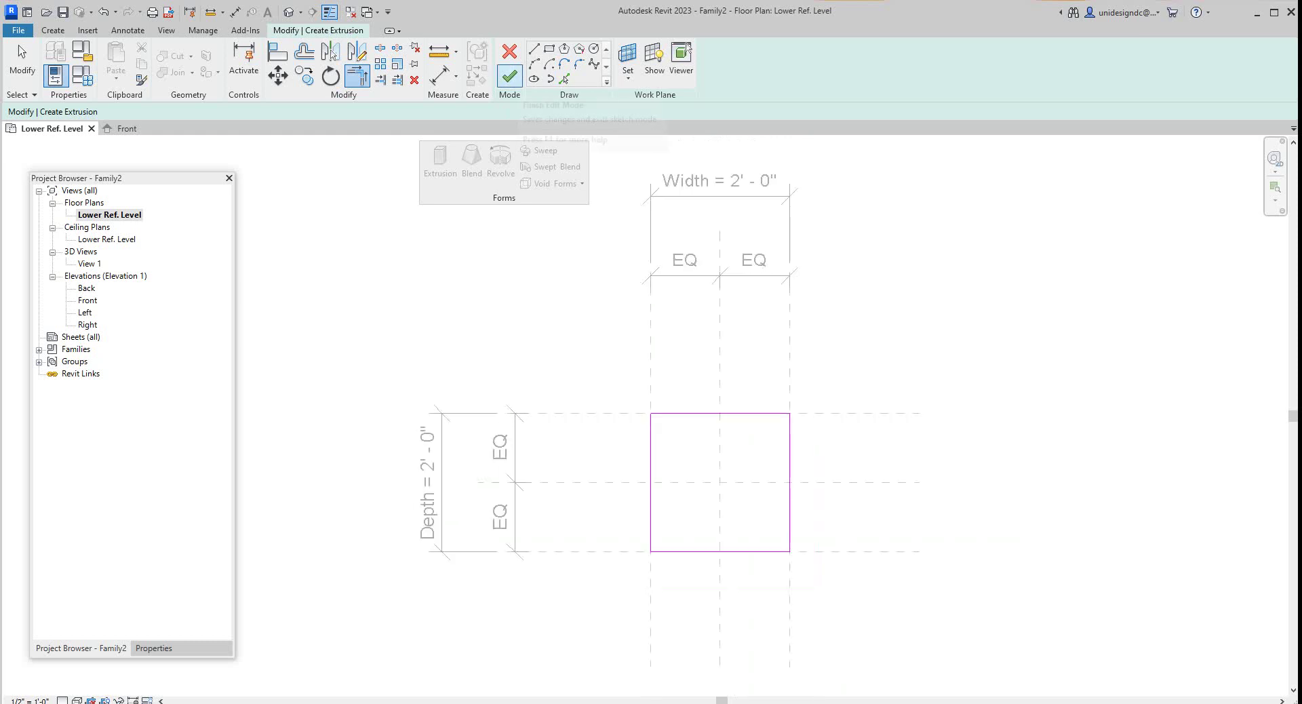
pyautogui.click(510, 75)
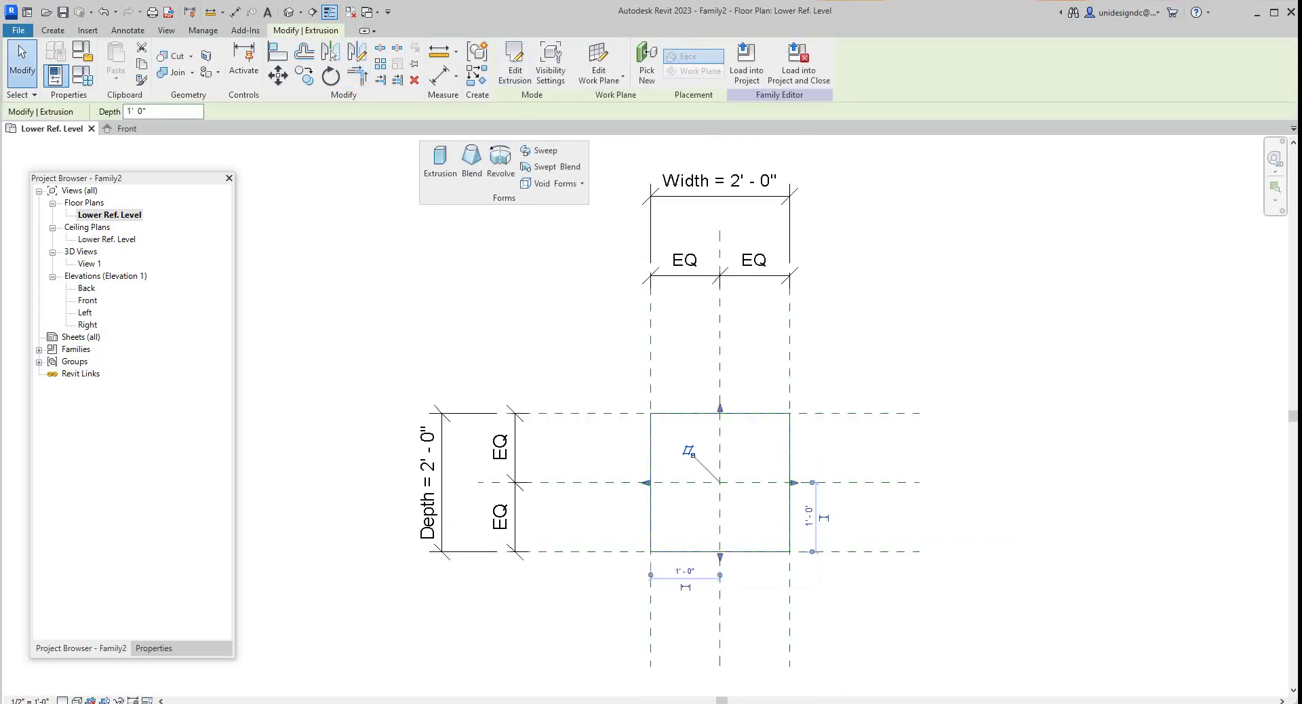
pyautogui.scroll(-1, 640, 490)
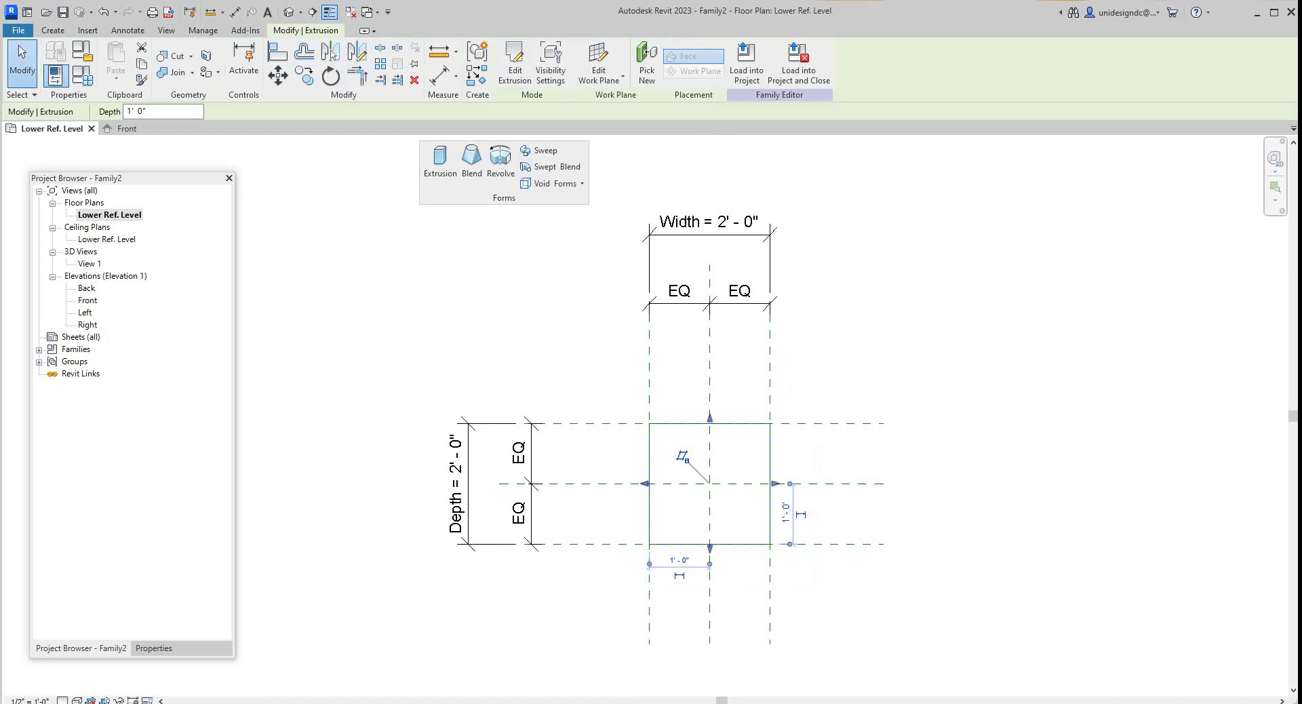
# - In the Front elevation, align the top of the extrusion to the Upper Ref. Level with Lock enabled
pyautogui.doubleClick(87, 300)
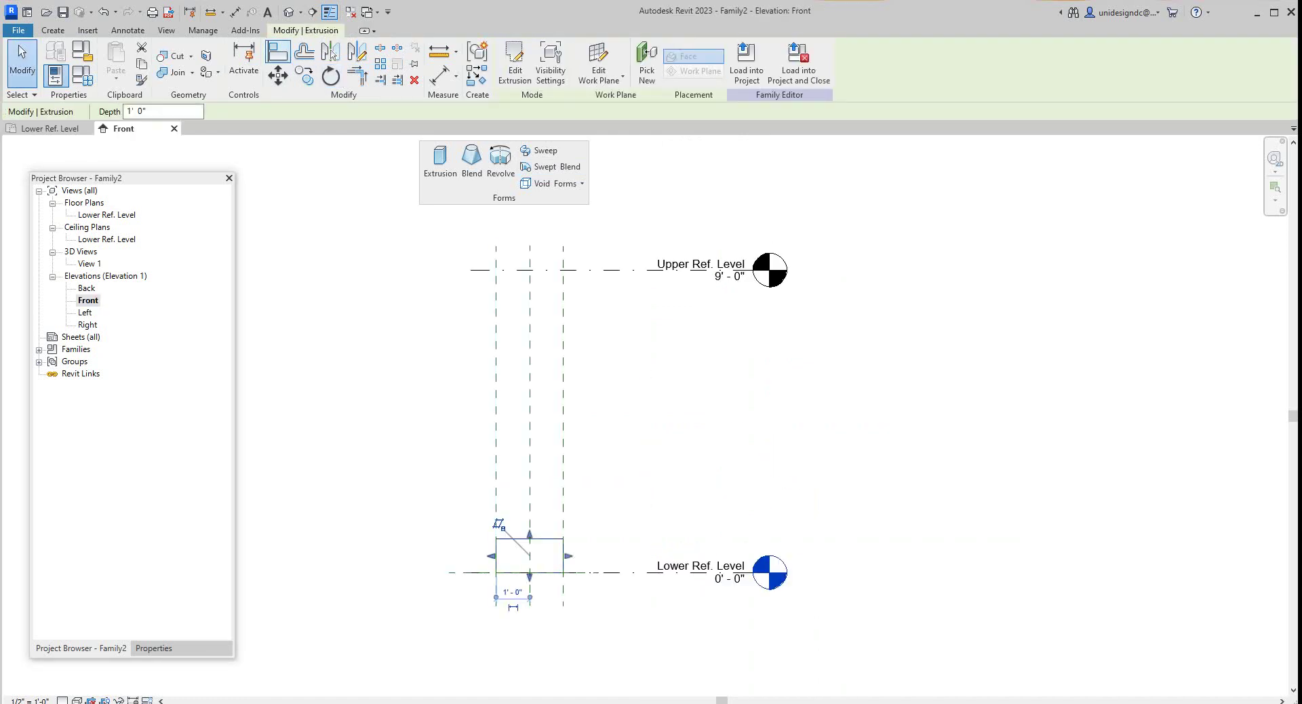
pyautogui.press('a')
pyautogui.press('l')
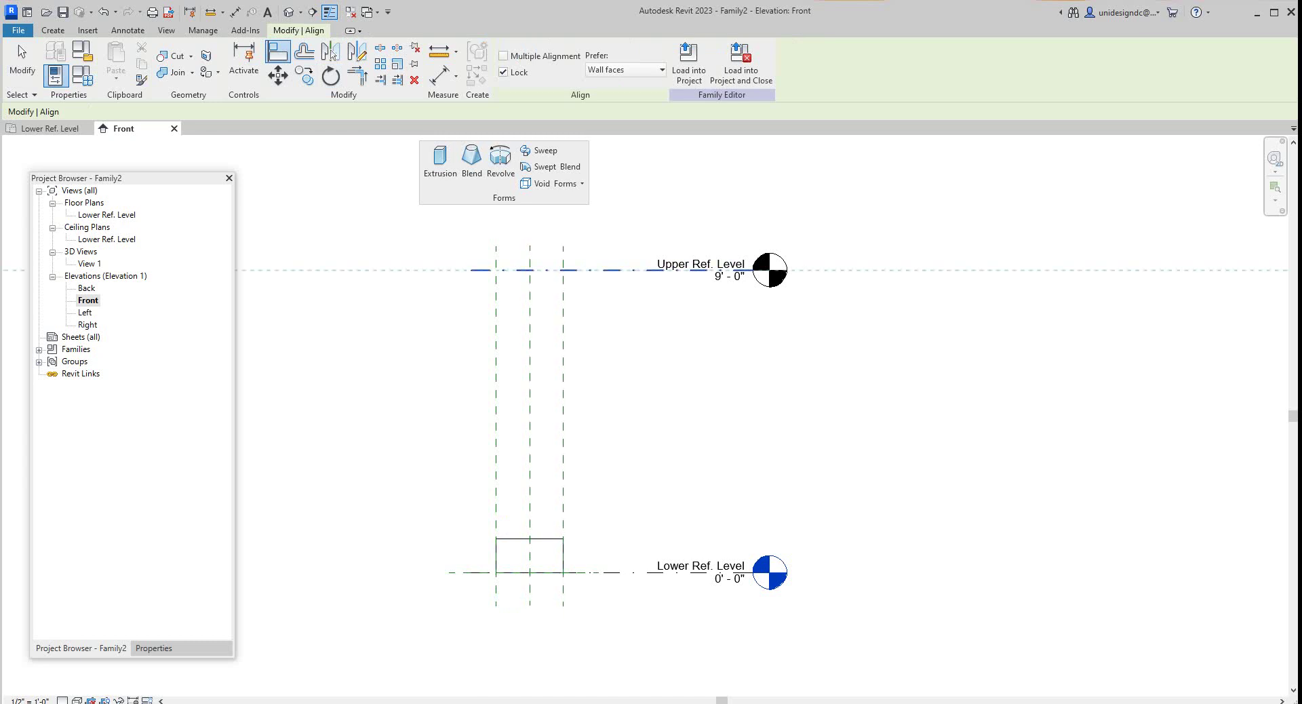
pyautogui.click(610, 270)
pyautogui.click(529, 538)
pyautogui.scroll(-2, 489, 398)
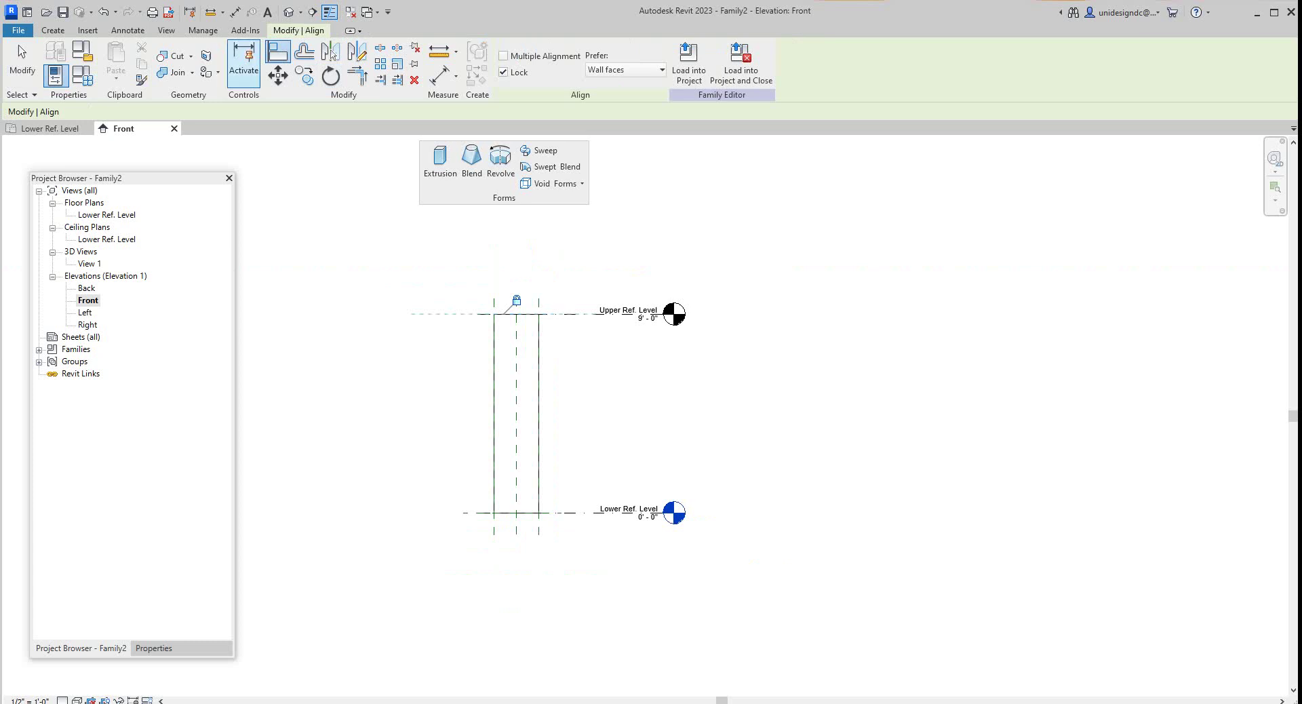
# - Open the default 3D view and tile it with the Front elevation and the Lower Ref. Level plan, fitting the column in each
pyautogui.click(288, 12)
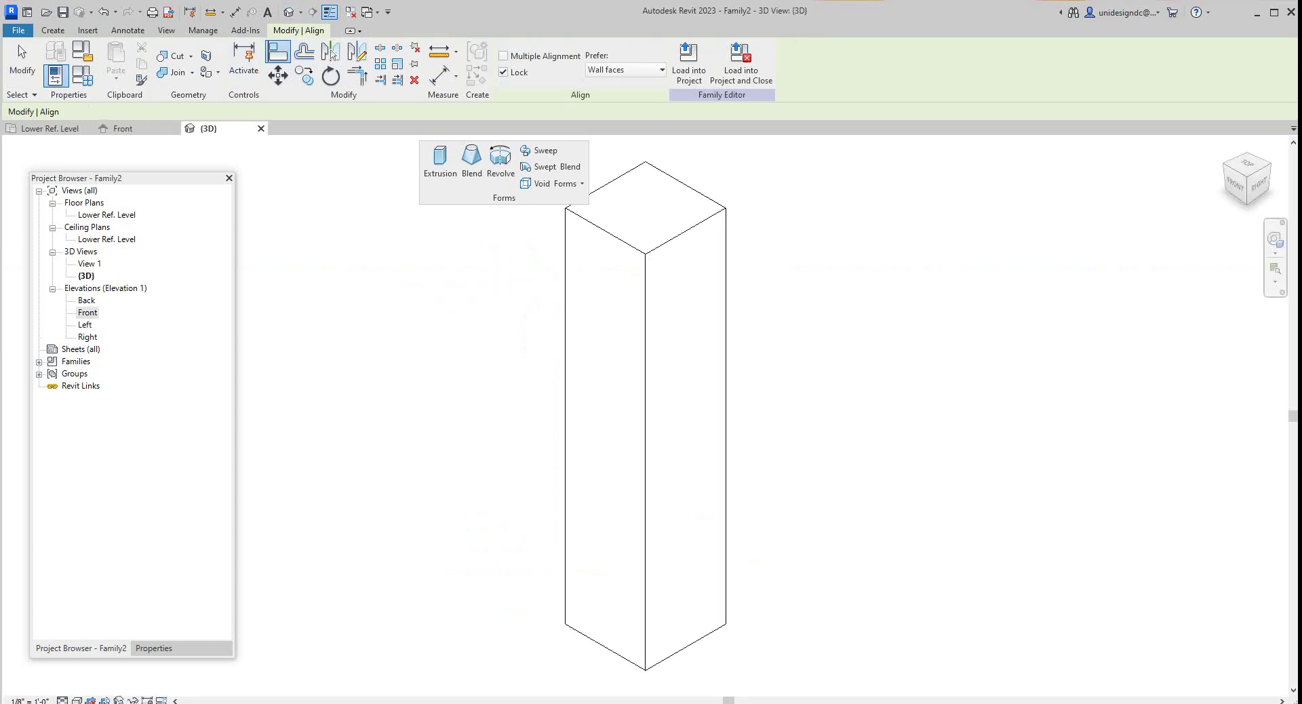
pyautogui.scroll(-3, 495, 421)
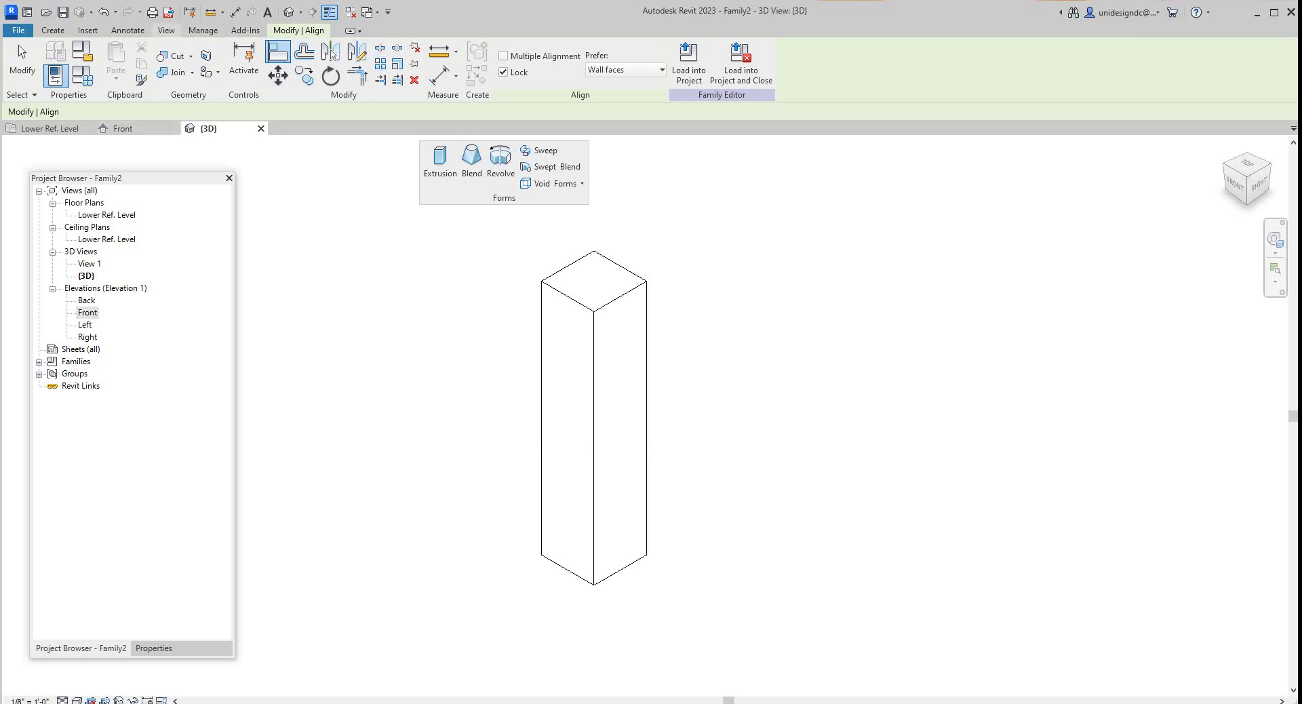
pyautogui.click(166, 30)
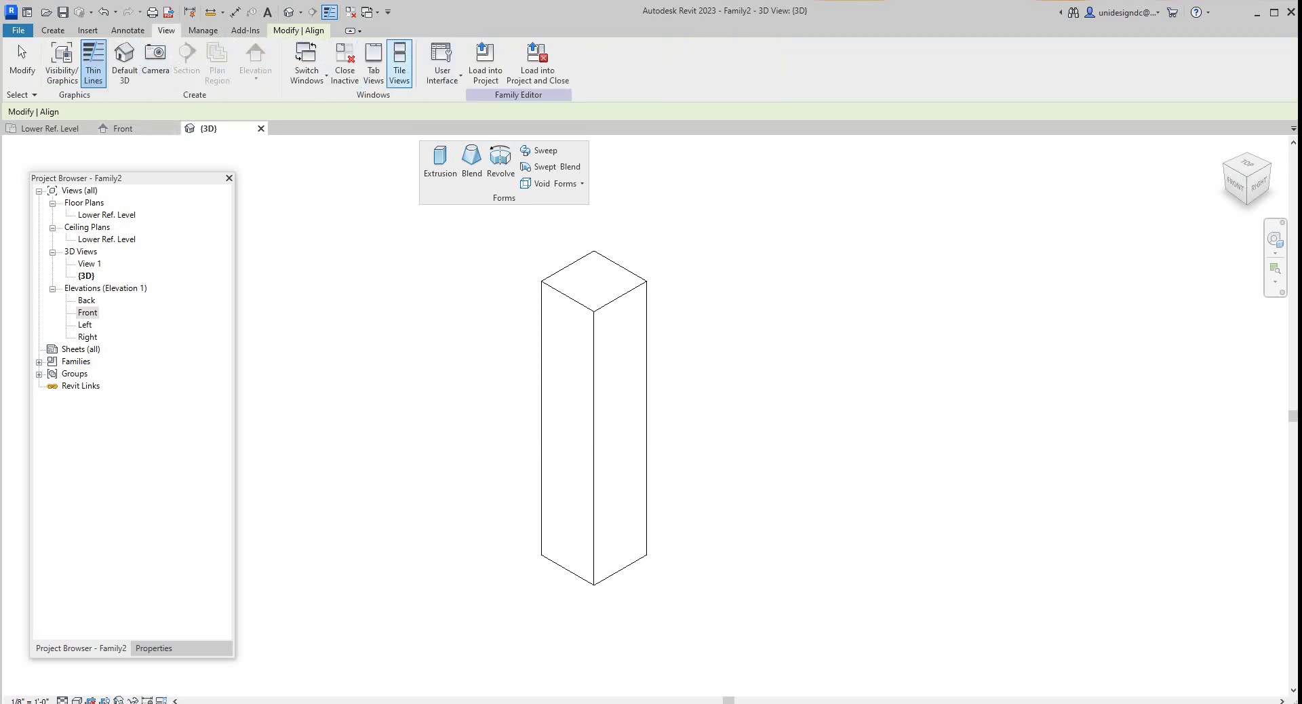
pyautogui.click(399, 65)
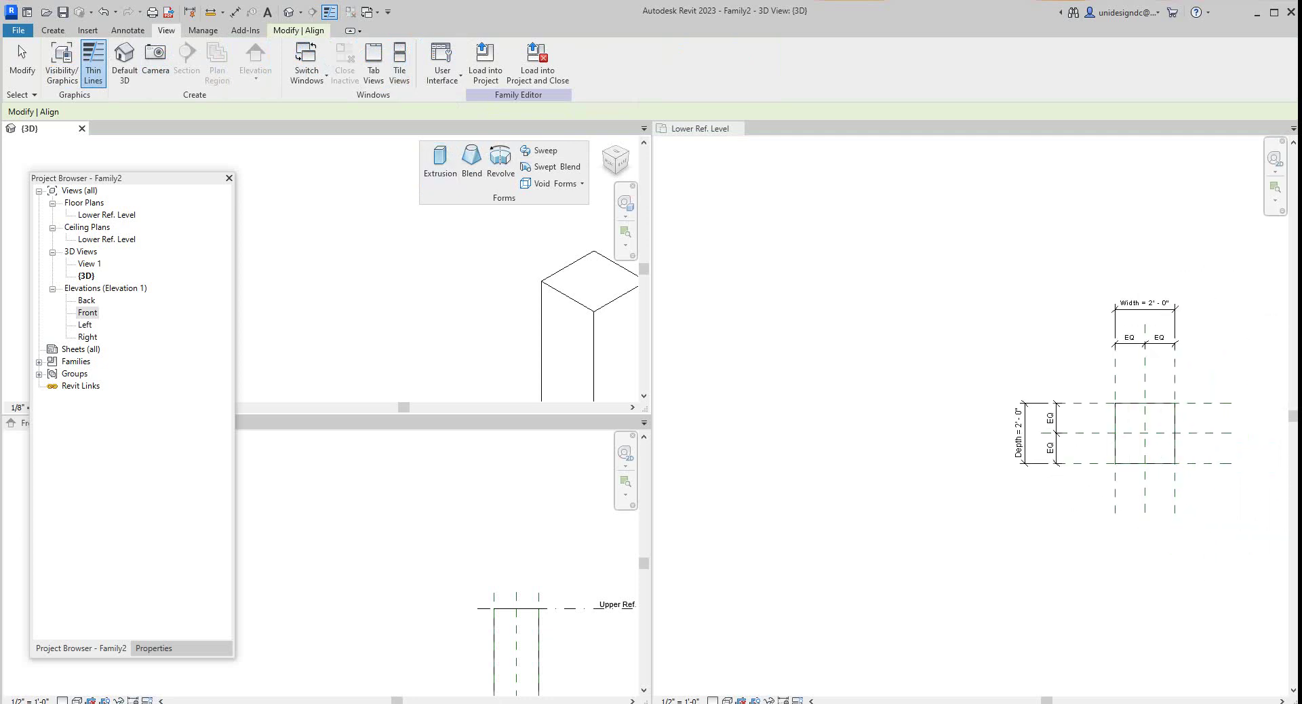
pyautogui.scroll(-4, 534, 283)
pyautogui.scroll(-2, 560, 542)
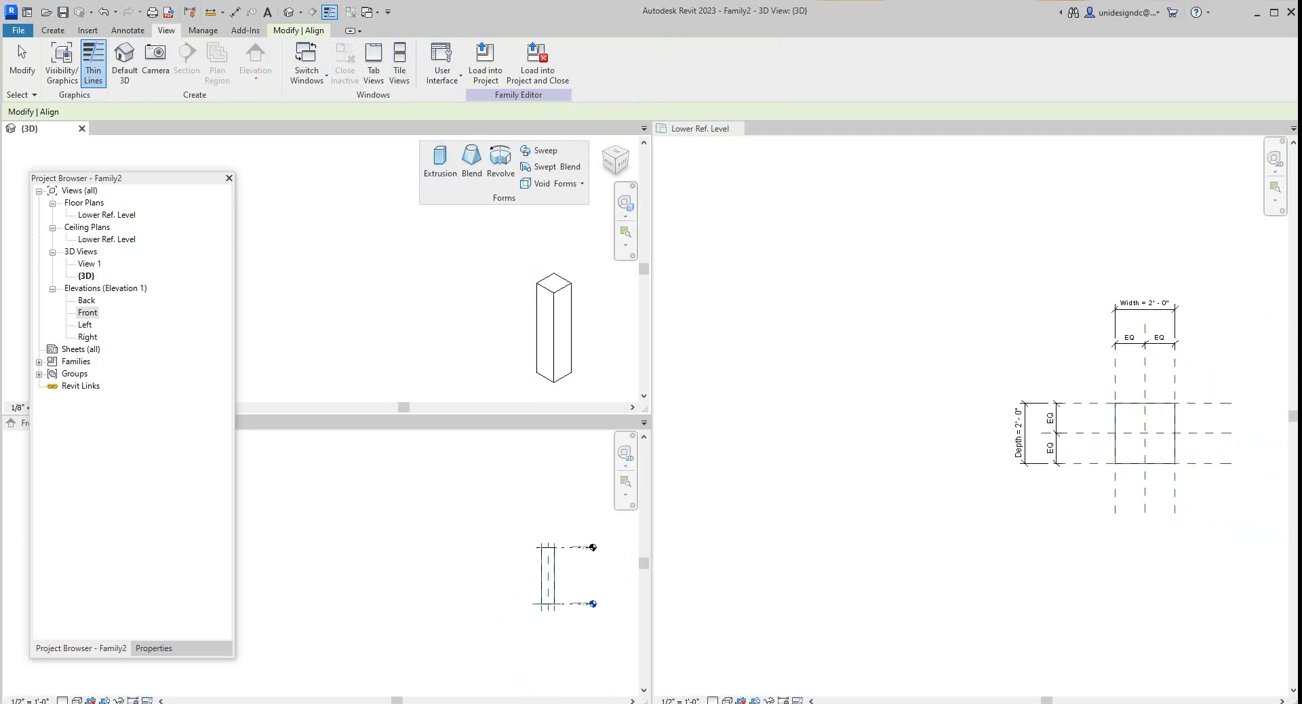
pyautogui.scroll(-3, 486, 340)
pyautogui.scroll(-3, 975, 405)
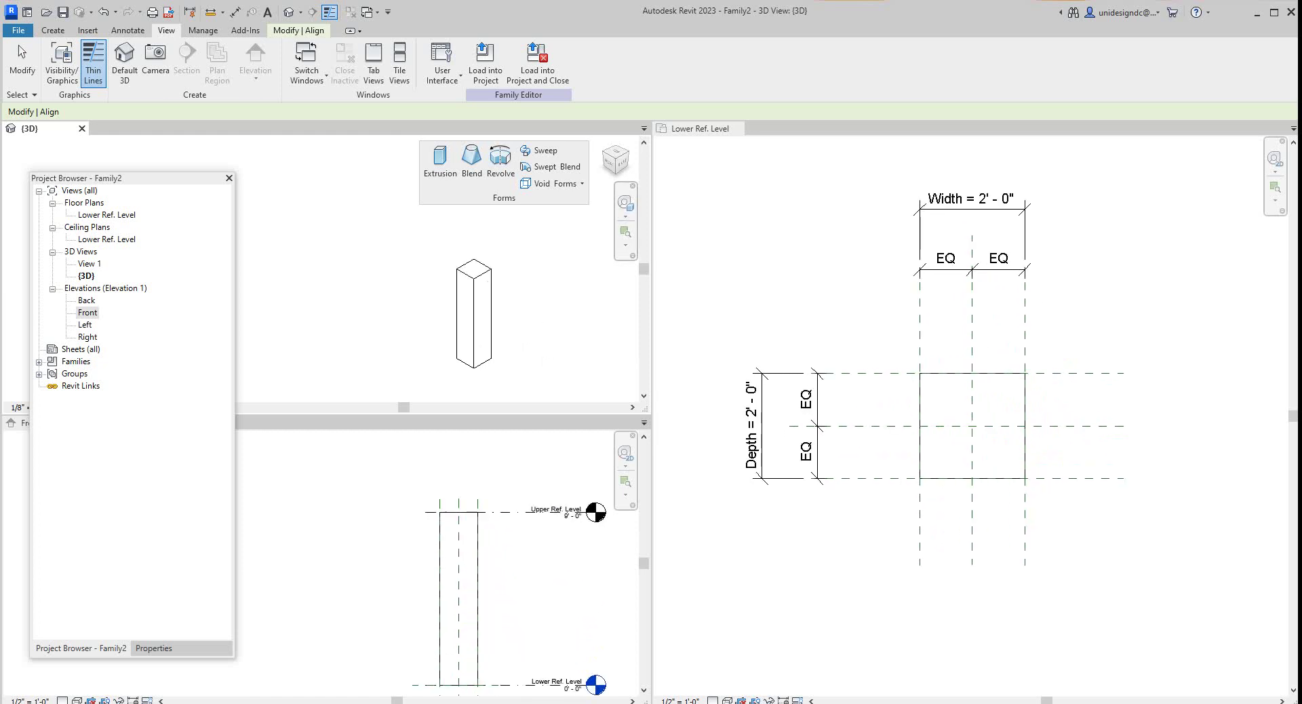
pyautogui.scroll(-2, 888, 470)
pyautogui.scroll(5, 911, 414)
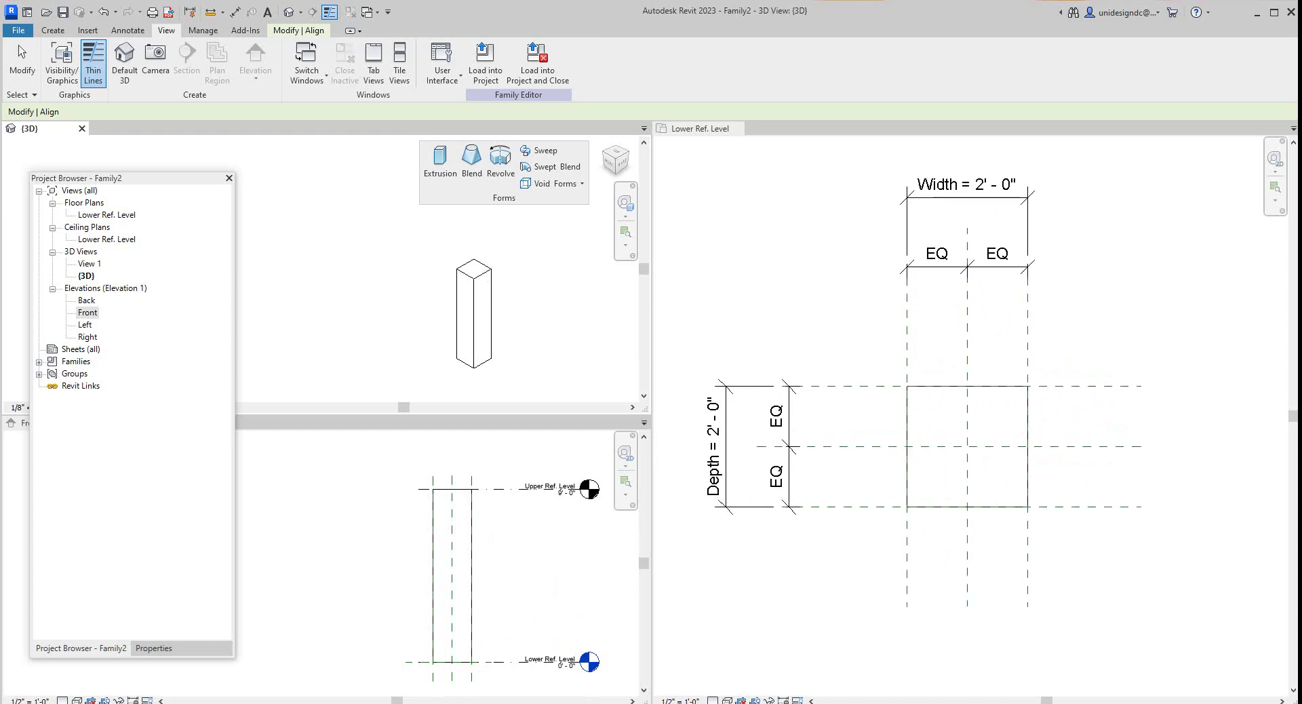
pyautogui.scroll(1, 928, 401)
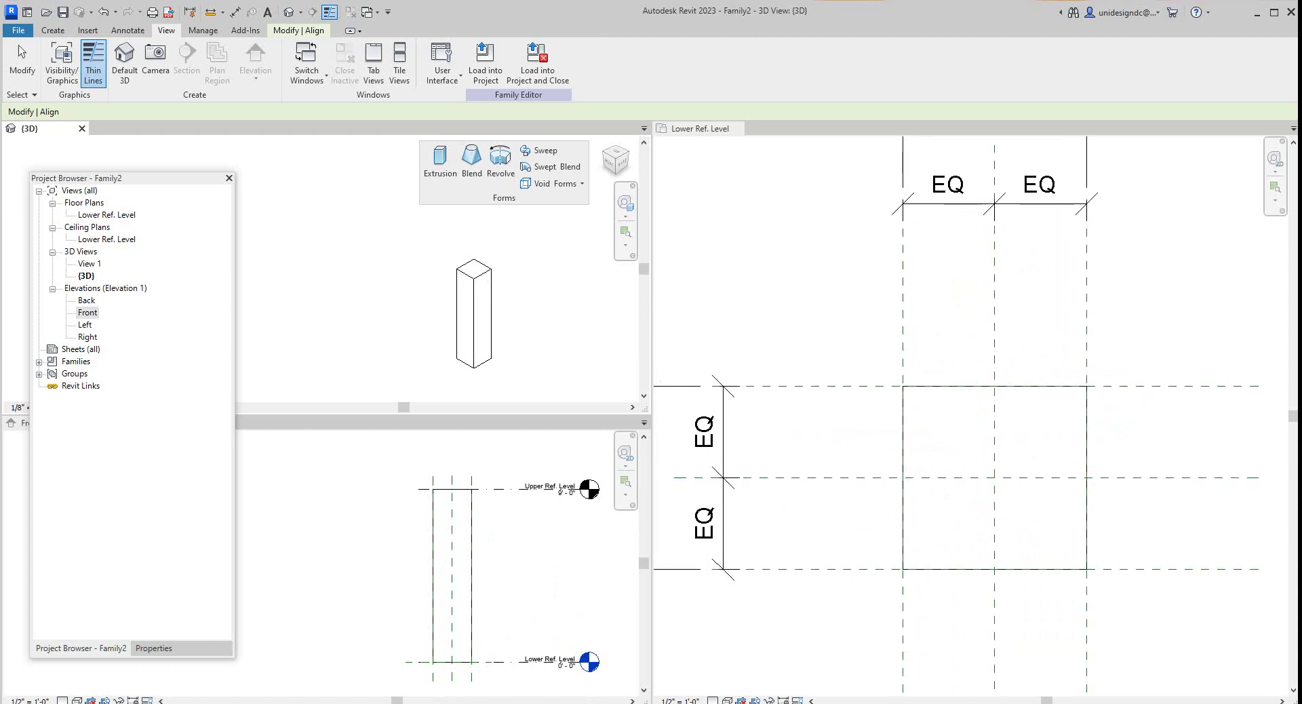
pyautogui.scroll(-2, 931, 402)
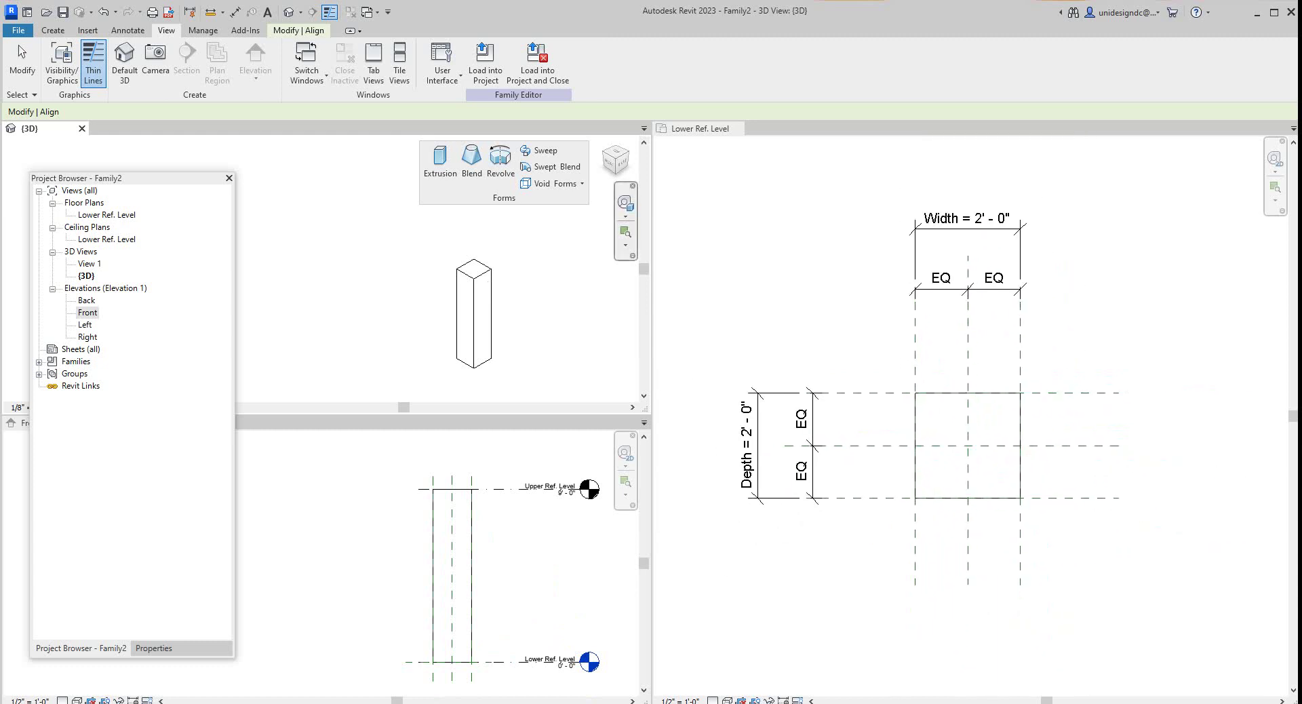
pyautogui.scroll(3, 539, 314)
pyautogui.scroll(3, 926, 406)
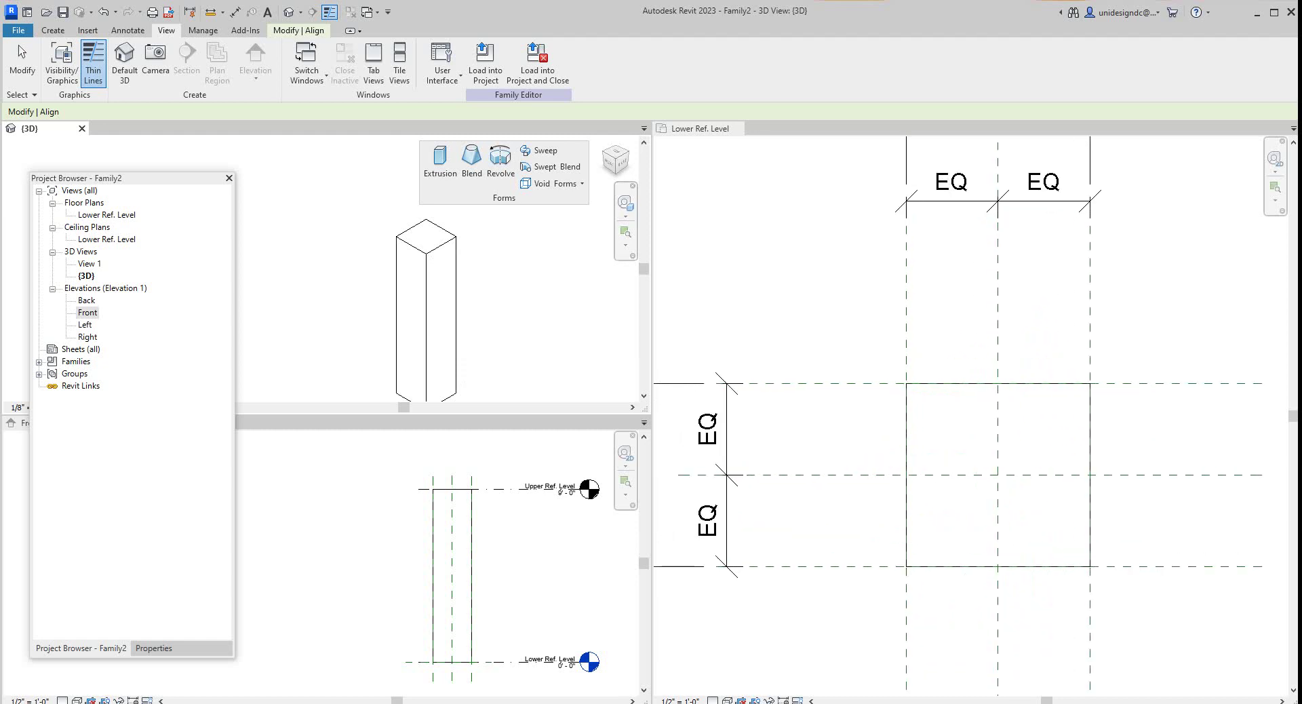
# - Start the Reference Line command with straight-line drawing in the Lower Ref. Level plan, ready at the column's upper-left corner
pyautogui.click(53, 30)
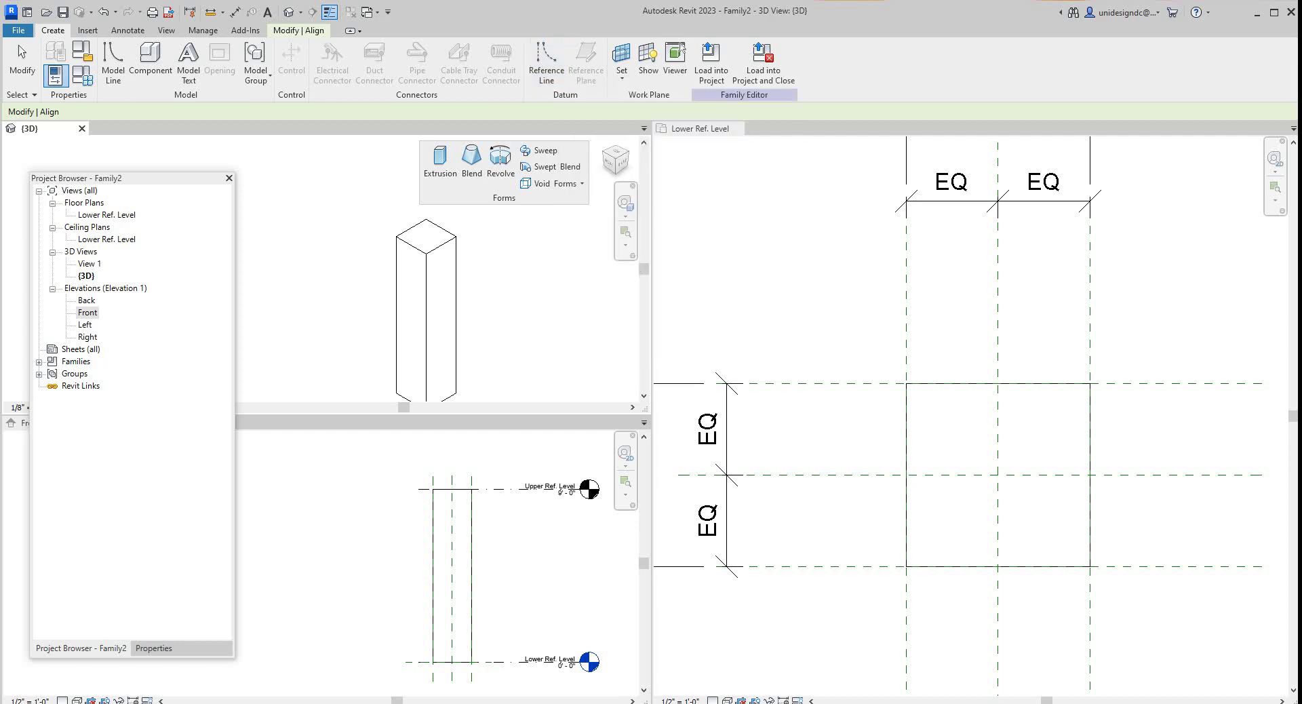
pyautogui.click(546, 60)
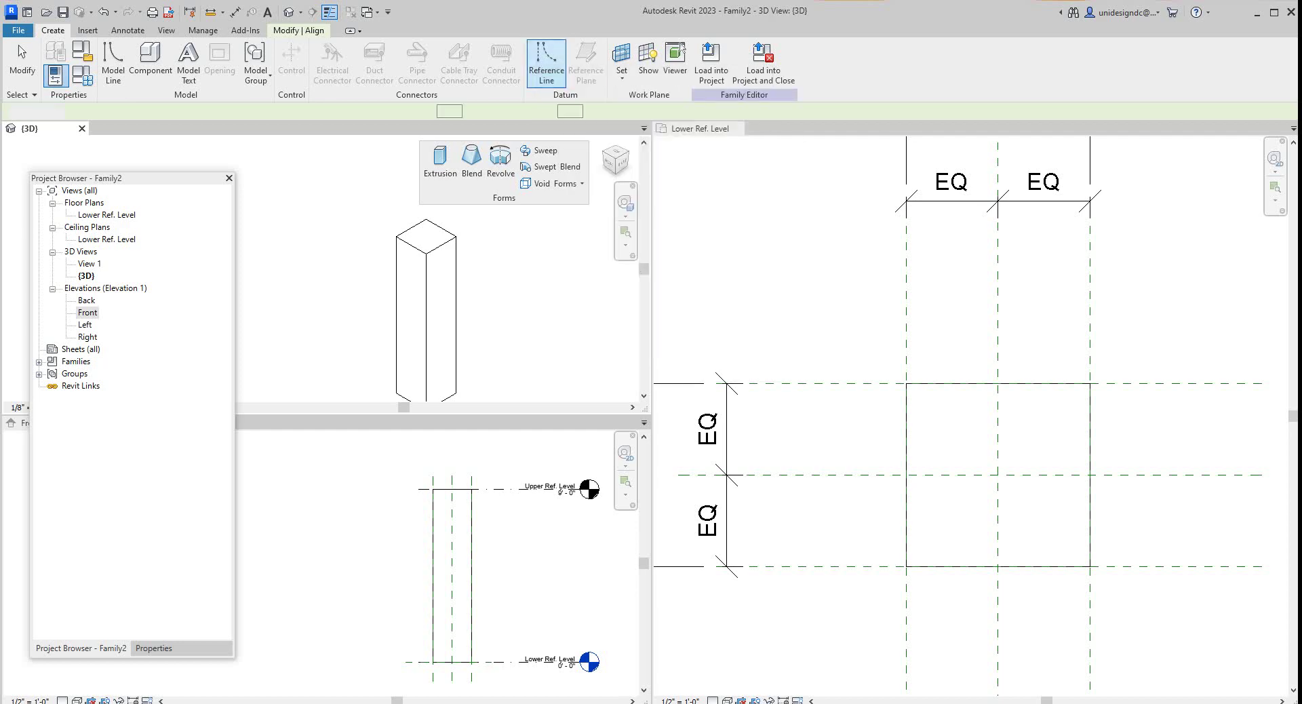
pyautogui.scroll(1, 906, 396)
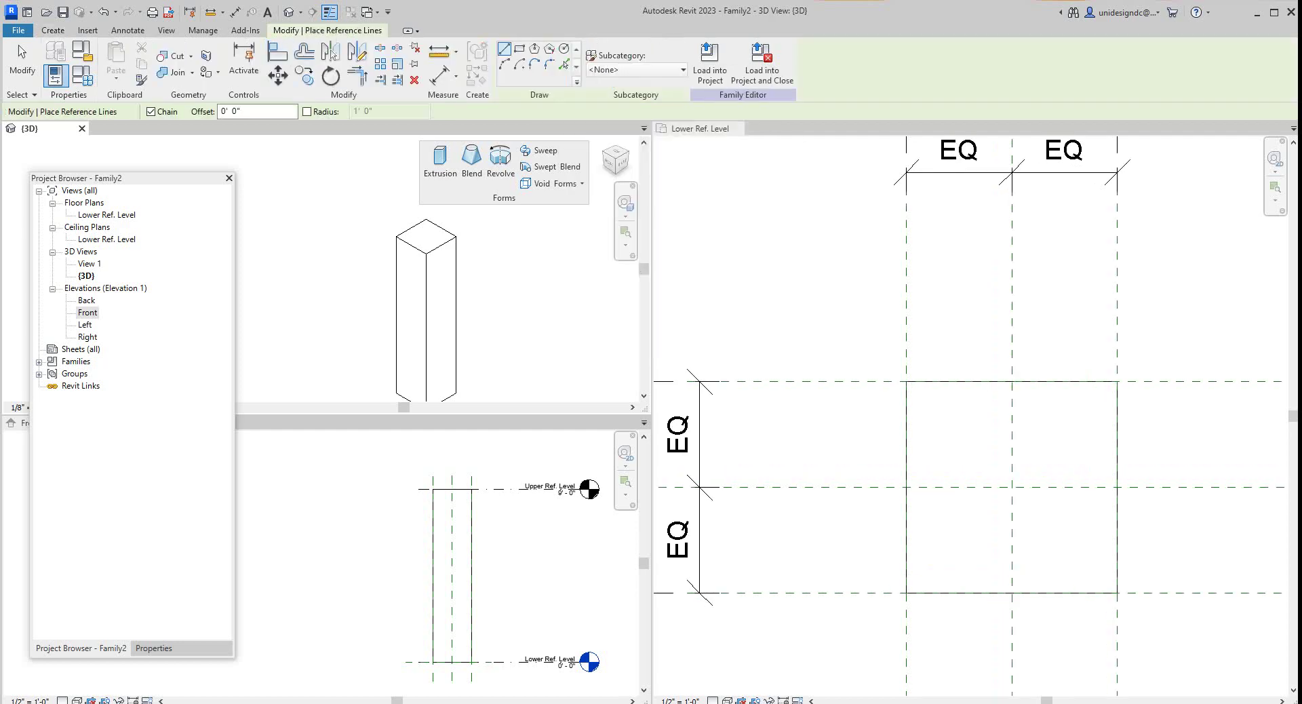
pyautogui.scroll(-1, 619, 229)
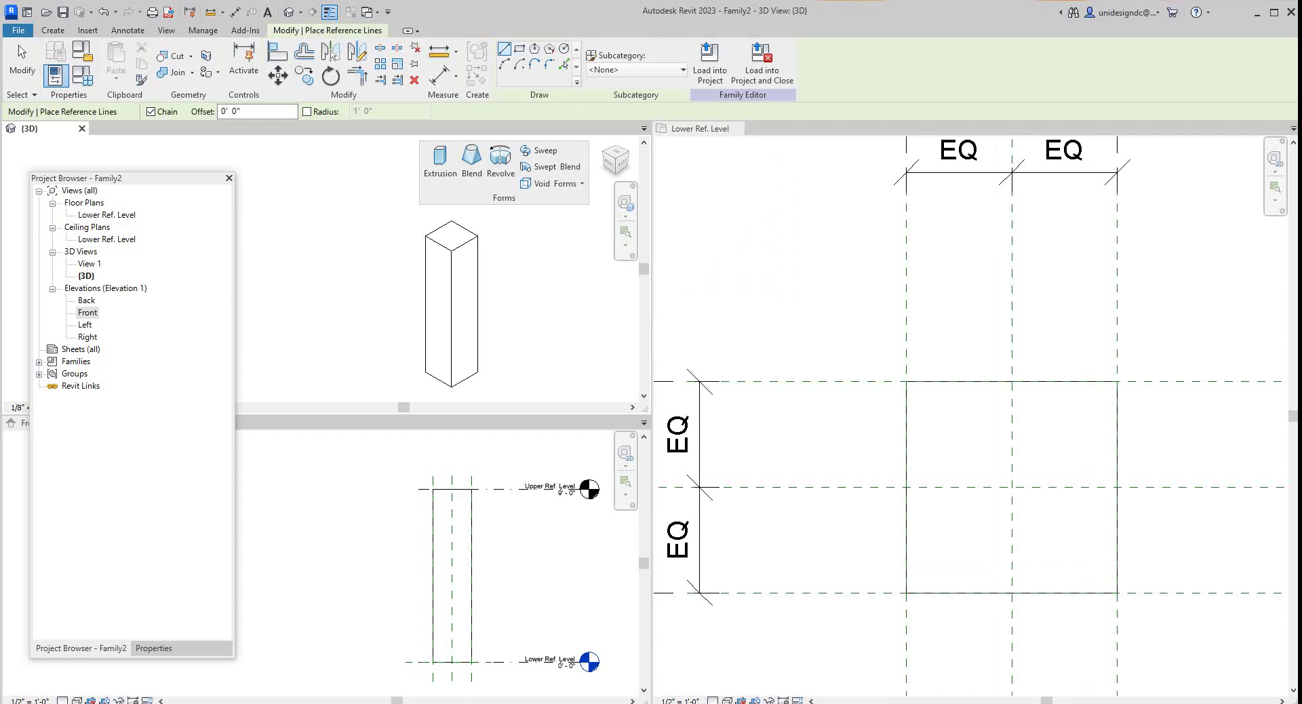
pyautogui.scroll(1, 914, 352)
pyautogui.click(915, 355)
pyautogui.scroll(-1, 914, 359)
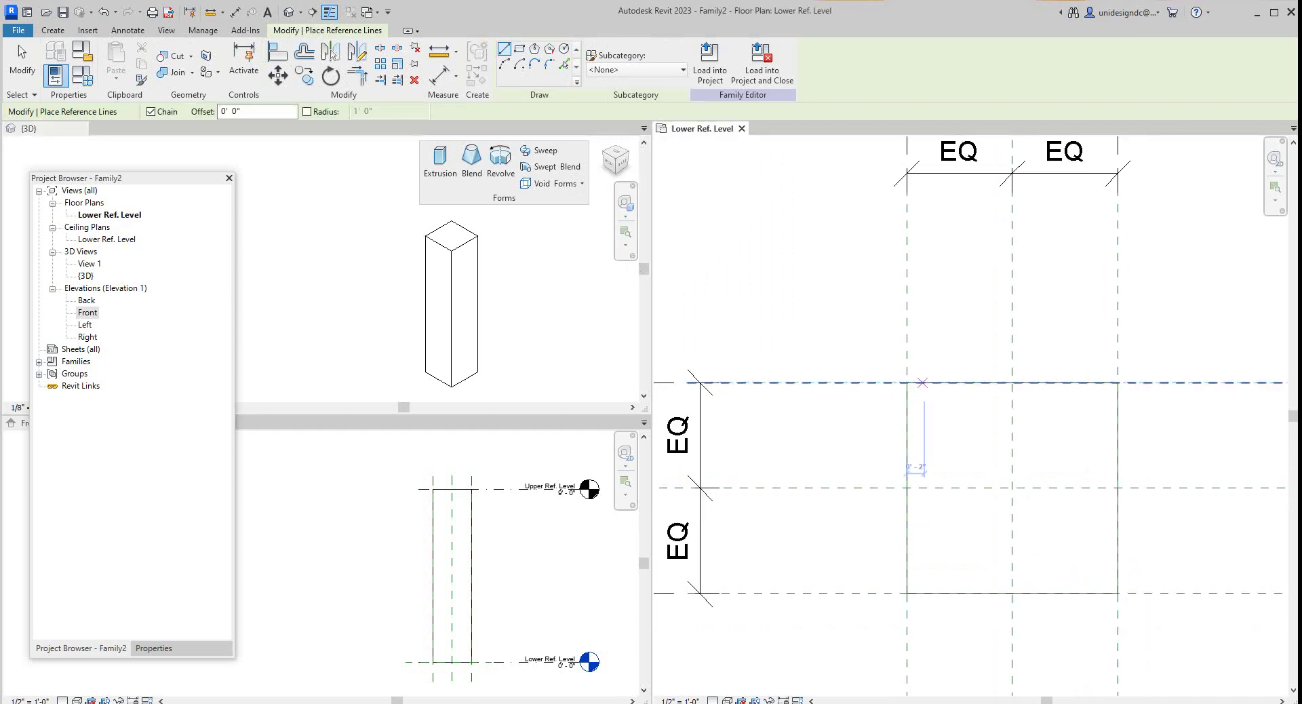
pyautogui.scroll(2, 916, 407)
pyautogui.click(903, 428)
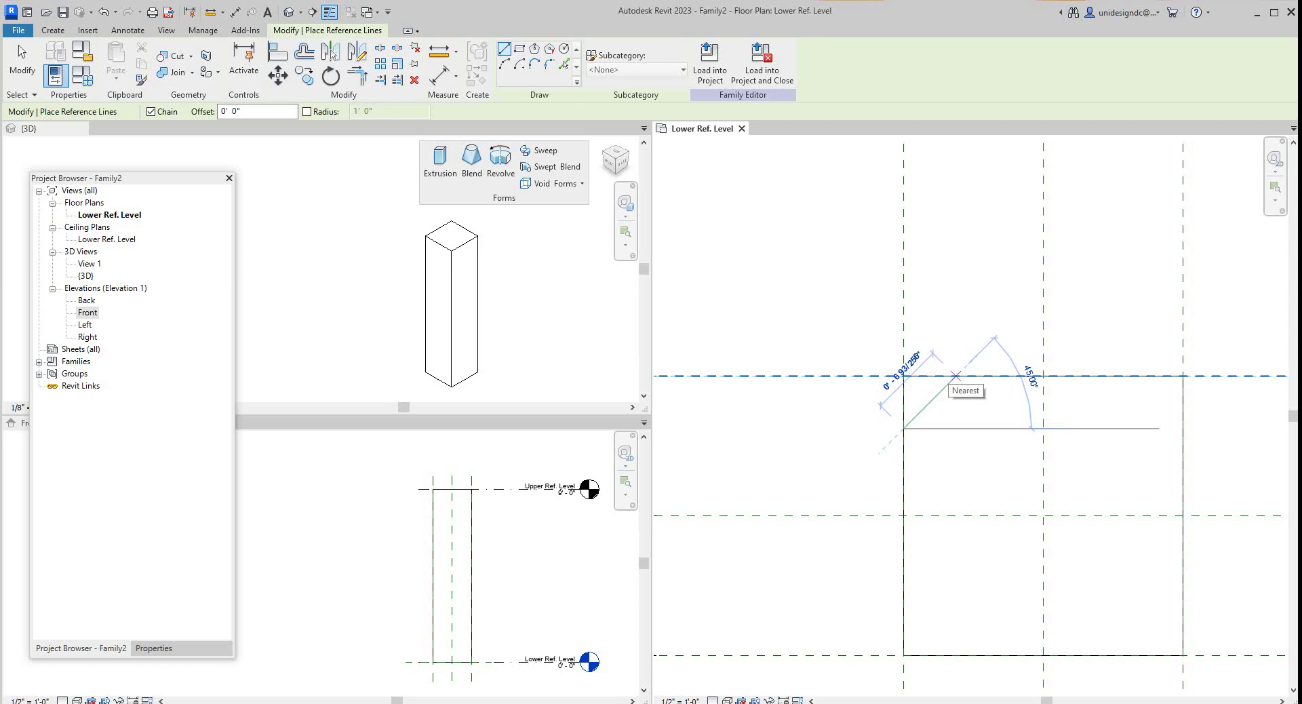
pyautogui.rightClick(955, 375)
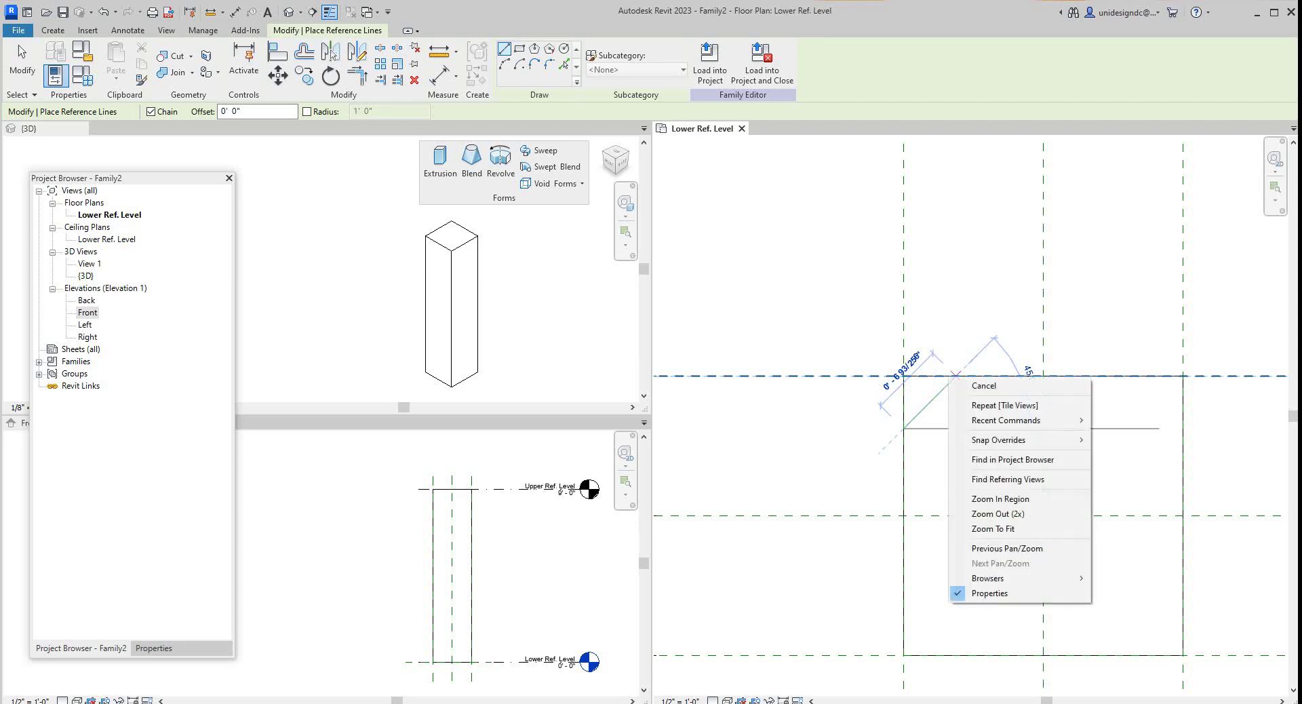
pyautogui.click(962, 385)
# - Draw a 45° reference line about 0' 5 21/32" long across the column's upper-left corner, from its upper edge to its left edge
pyautogui.scroll(1, 963, 412)
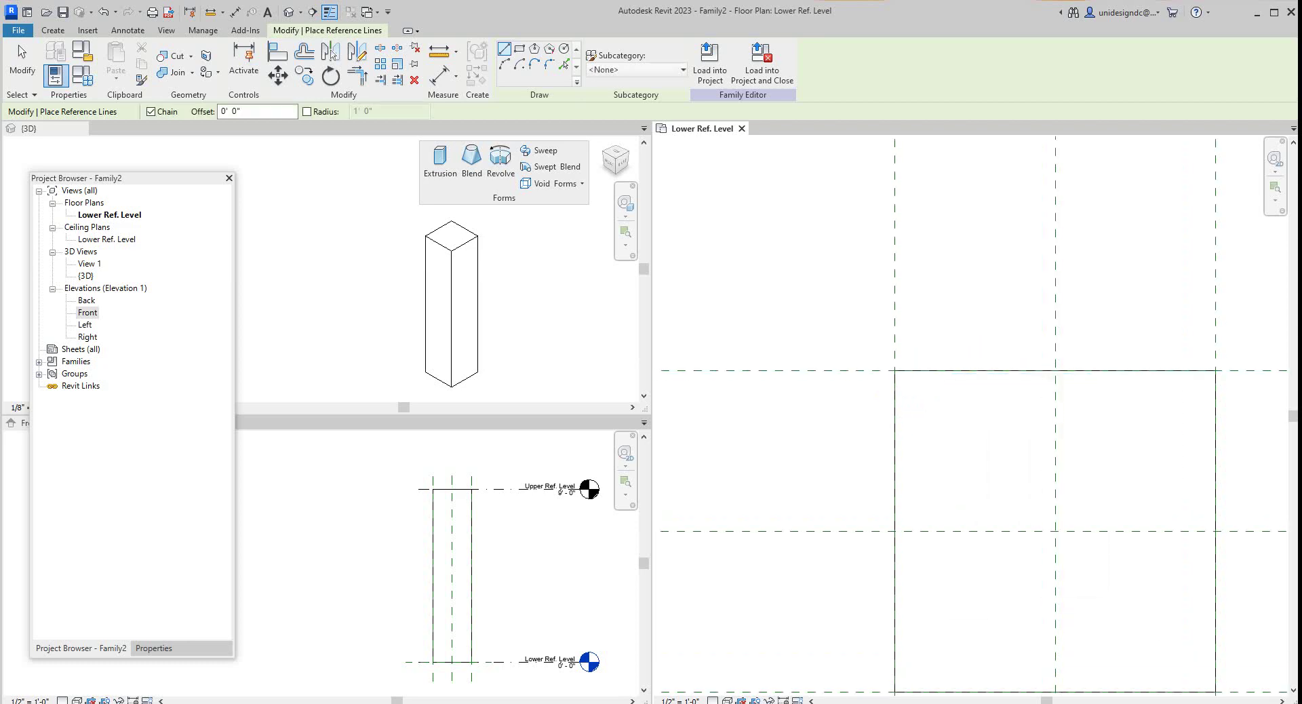
pyautogui.scroll(-2, 884, 415)
pyautogui.scroll(2, 879, 408)
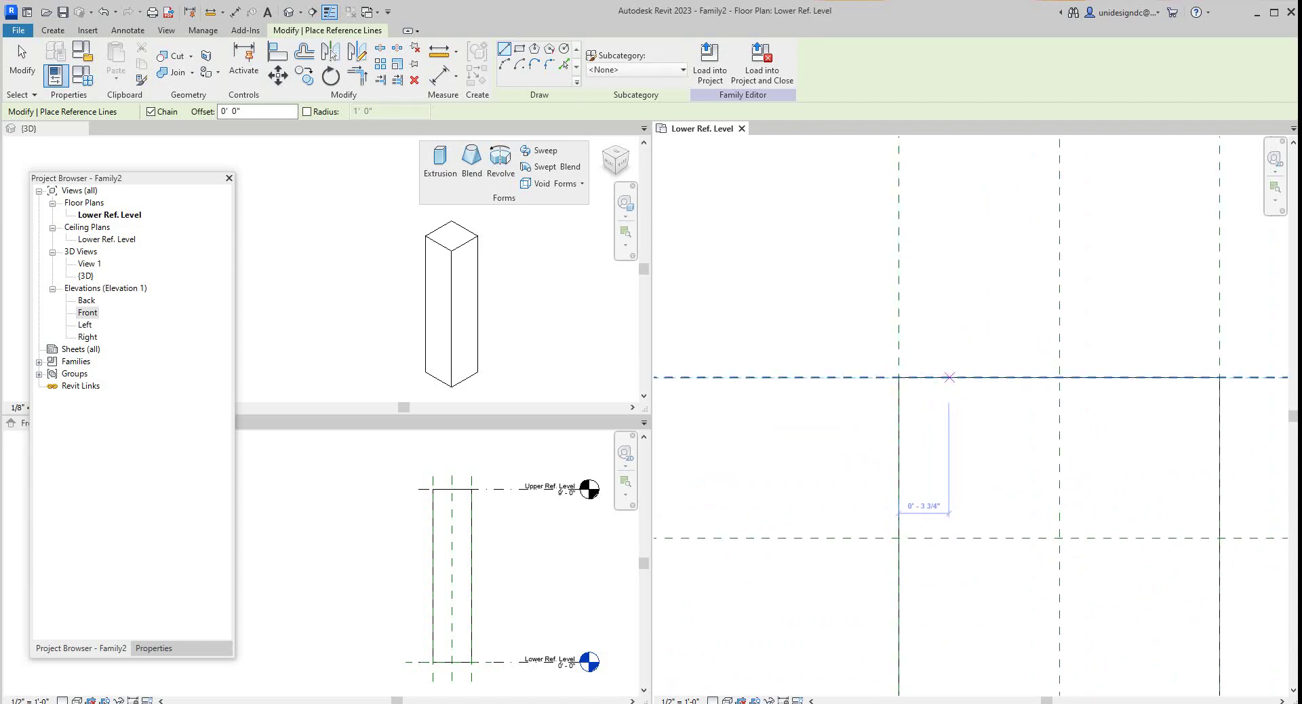
pyautogui.click(950, 377)
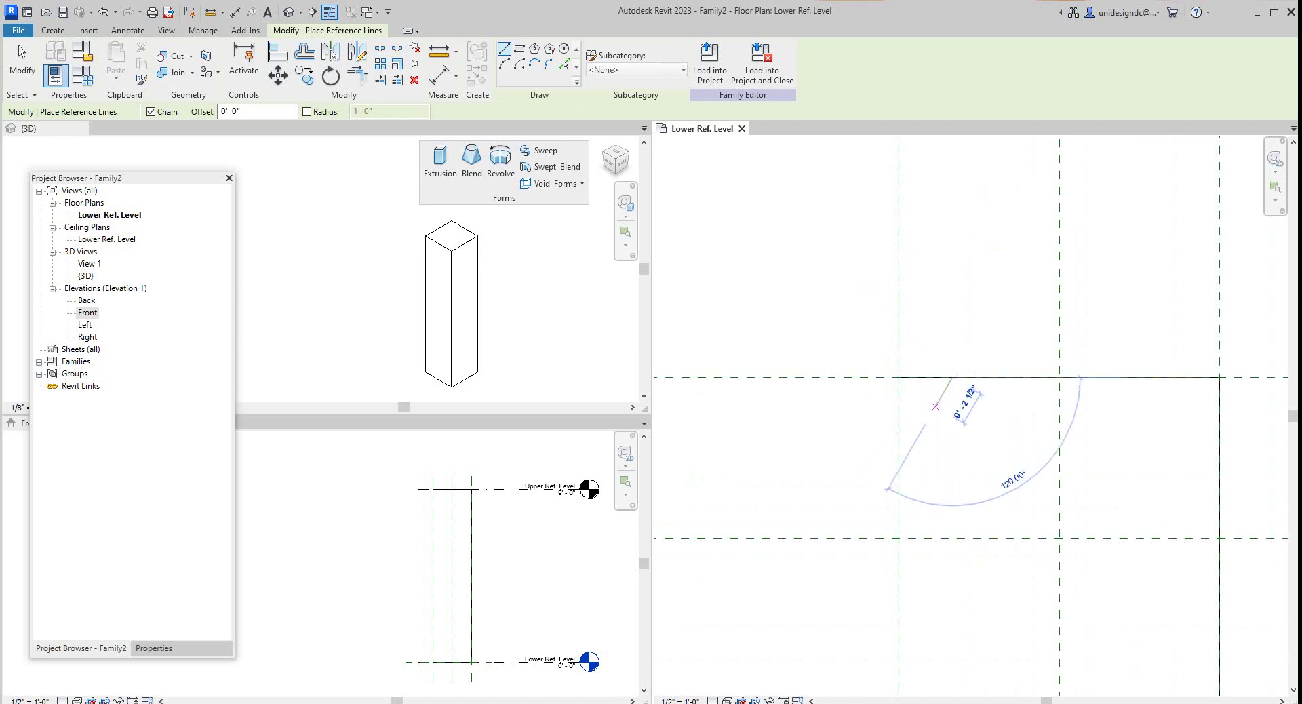
pyautogui.click(899, 430)
pyautogui.rightClick(902, 434)
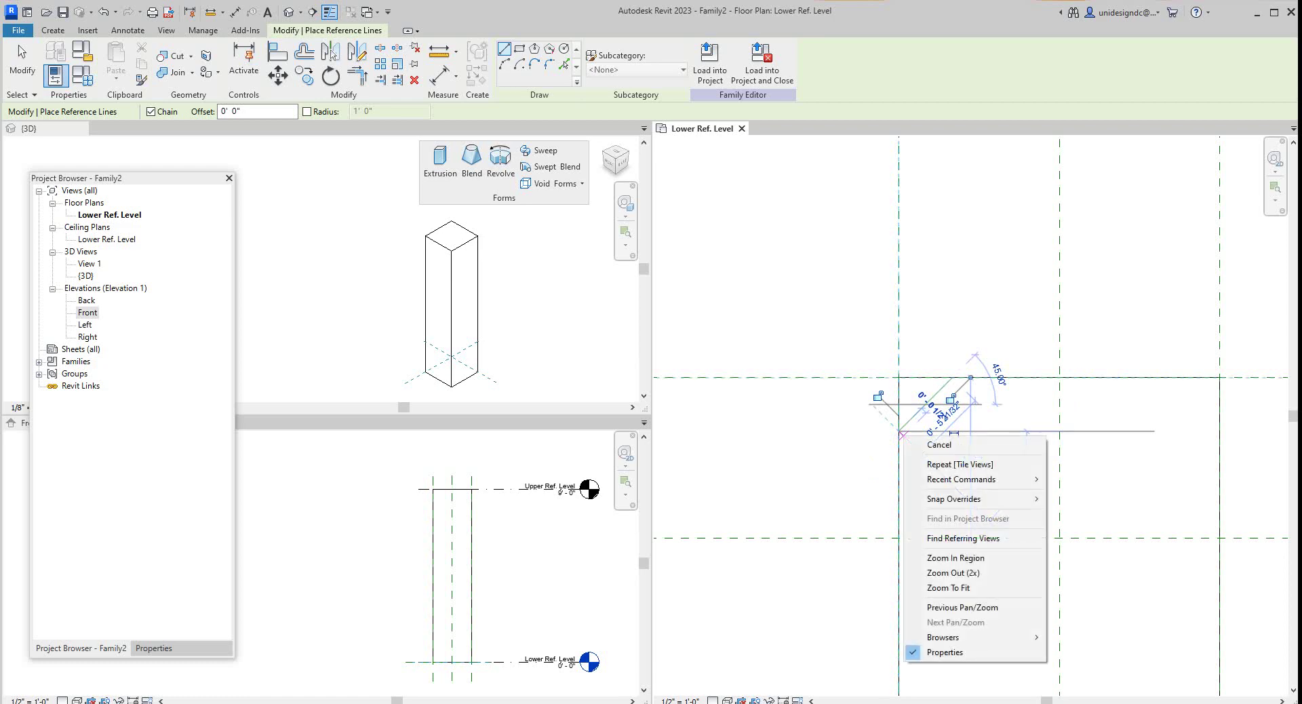
pyautogui.click(937, 444)
pyautogui.scroll(-5, 938, 442)
pyautogui.moveTo(938, 442); pyautogui.dragTo(887, 443, button='middle')
pyautogui.scroll(3, 887, 443)
pyautogui.press('Escape')
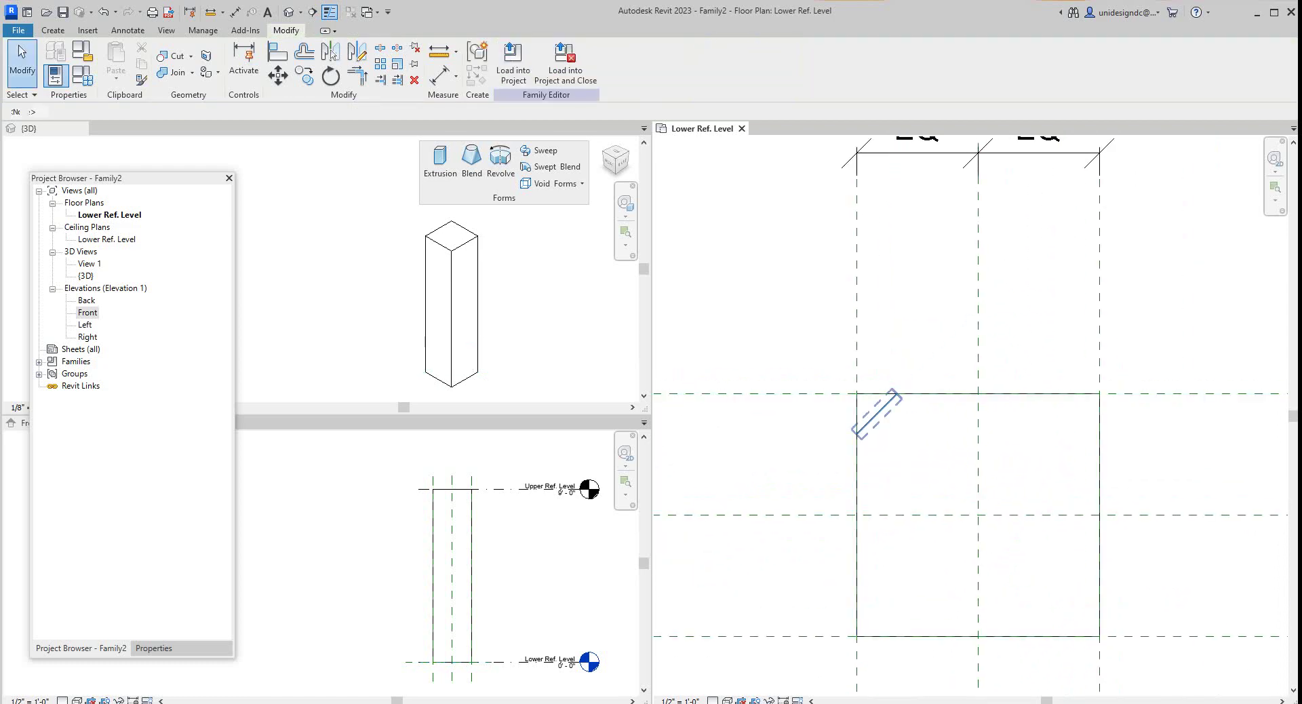
# - Mirror a copy of the diagonal reference line about the column's vertical centre plane onto the upper-right corner
pyautogui.click(874, 413)
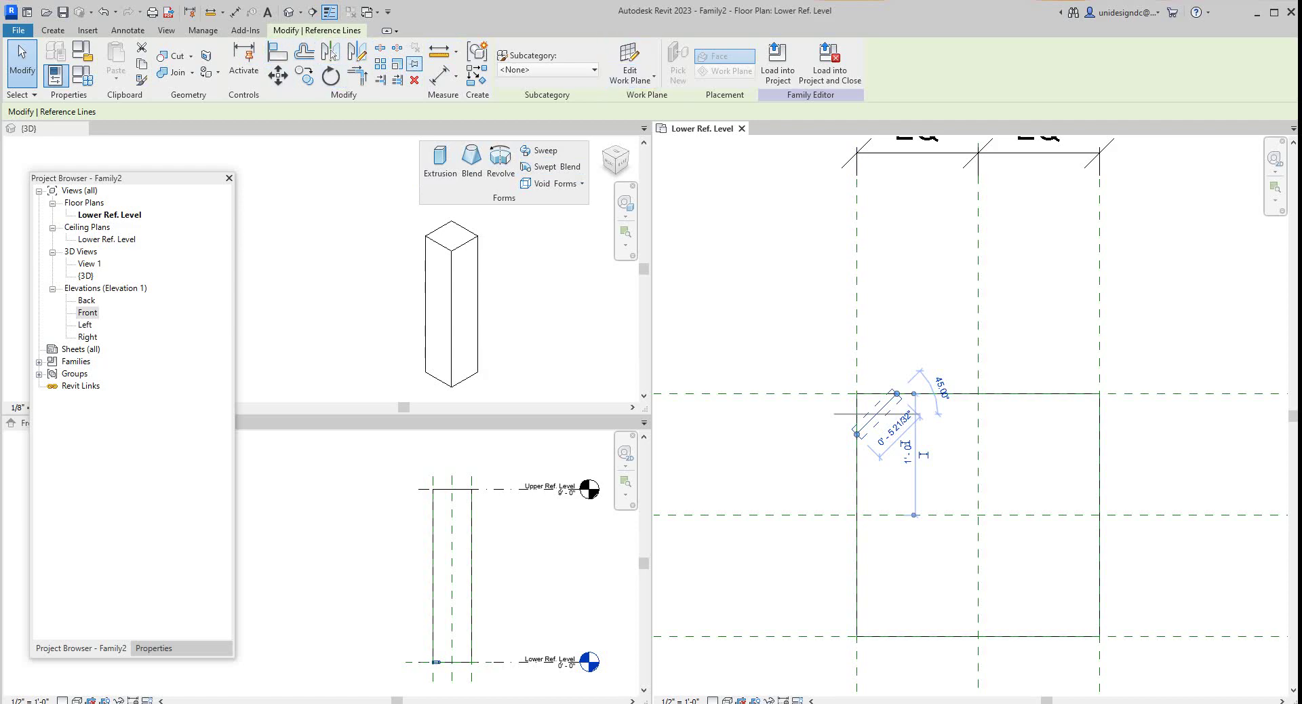
pyautogui.click(356, 51)
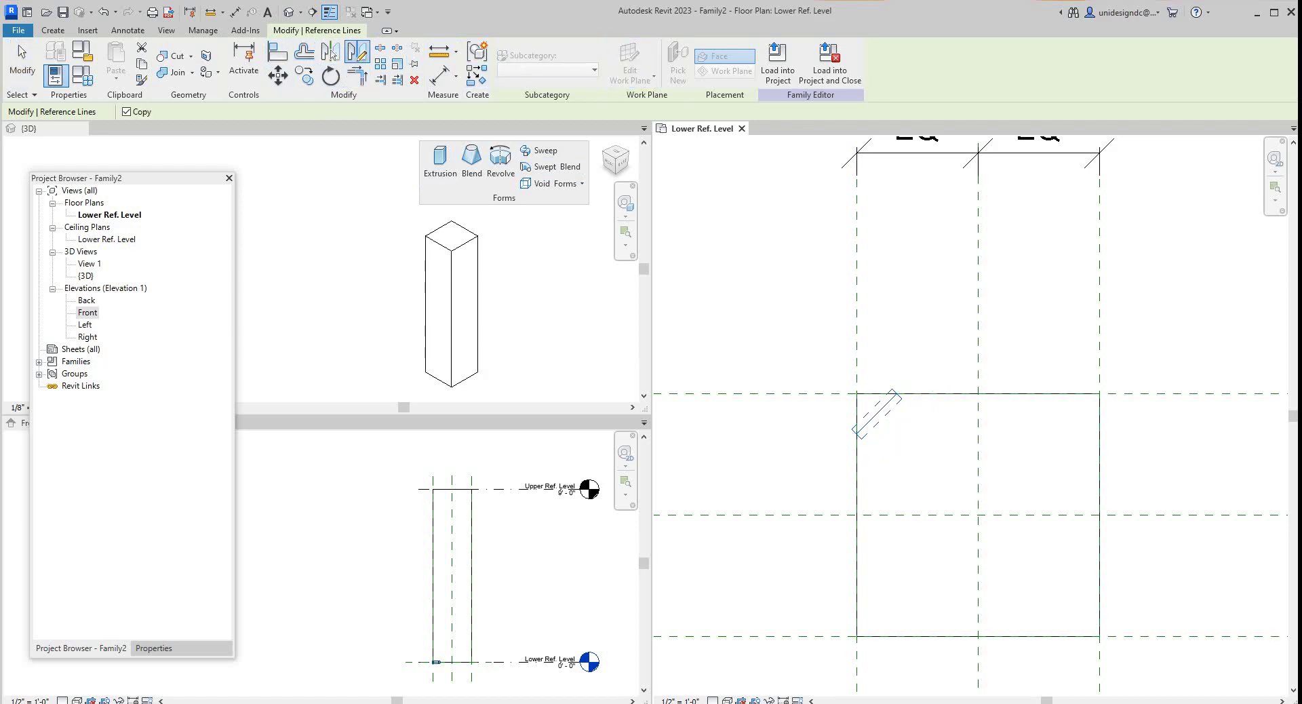
pyautogui.click(978, 393)
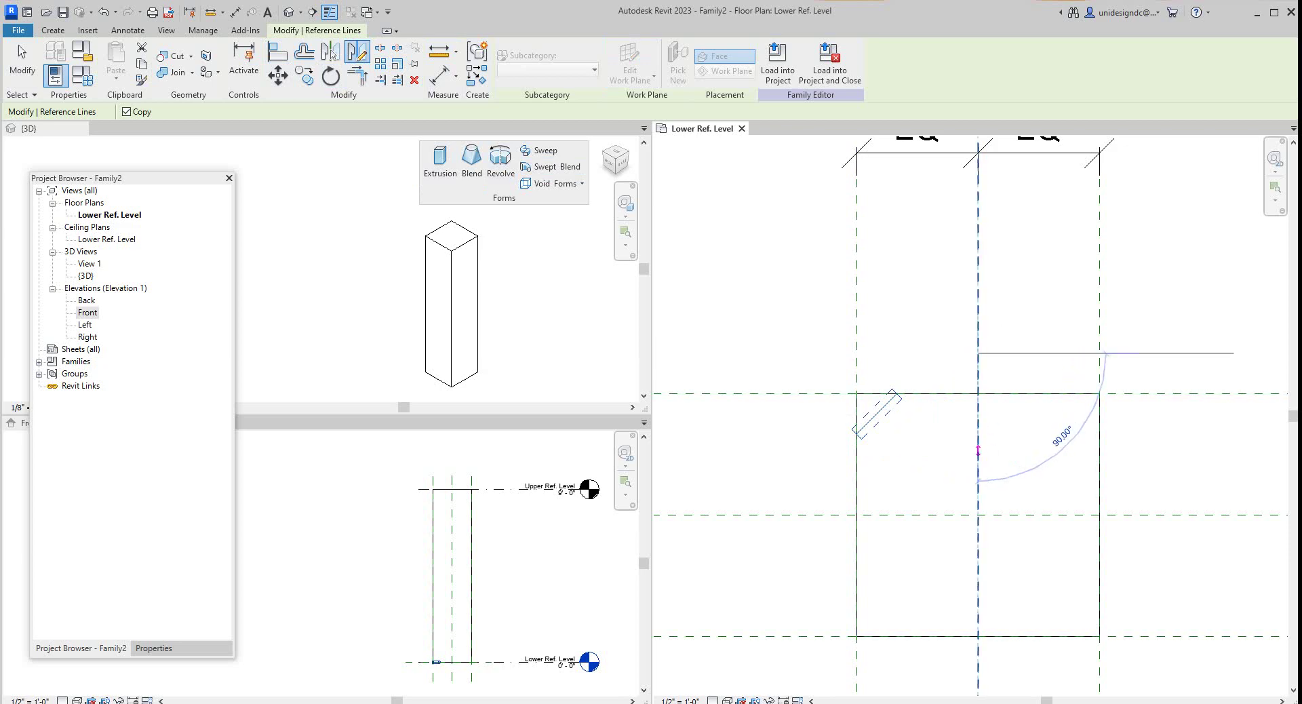
pyautogui.click(978, 555)
pyautogui.press('Escape')
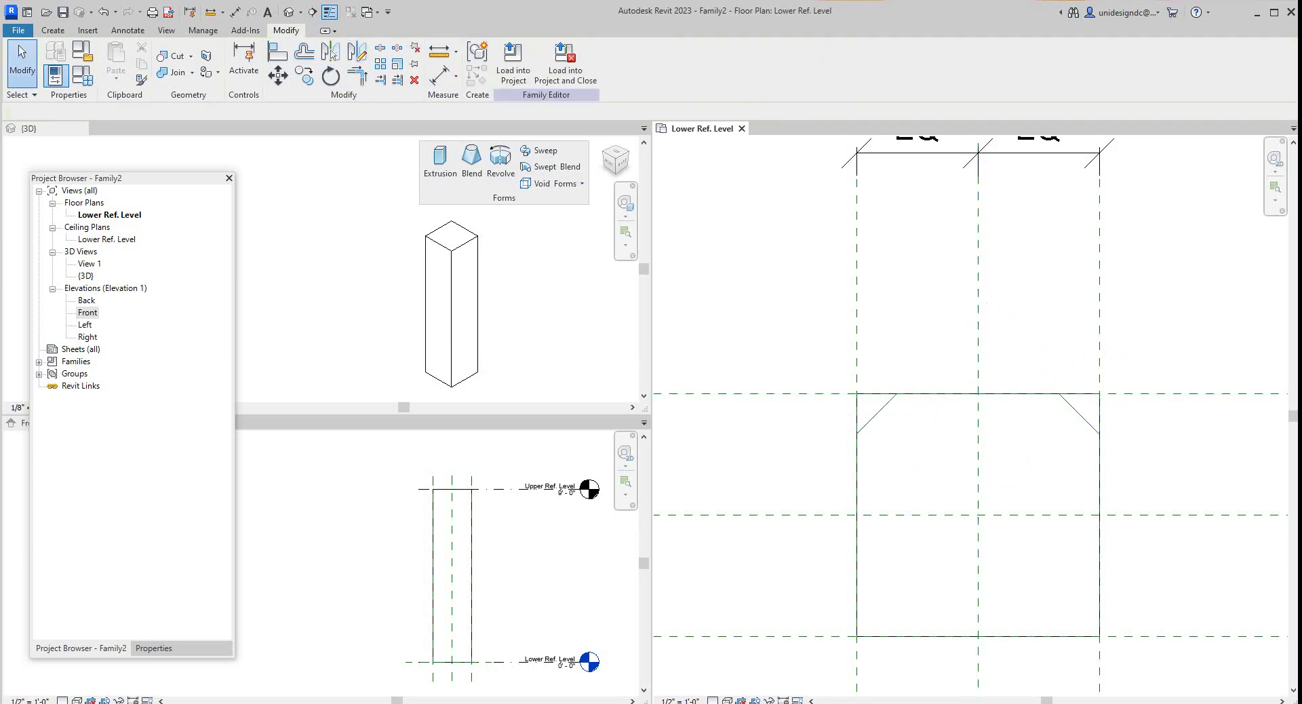
# - Mirror copies of both upper diagonal reference lines about the horizontal centre plane onto the two lower corners
pyautogui.moveTo(808, 350); pyautogui.dragTo(1165, 463)
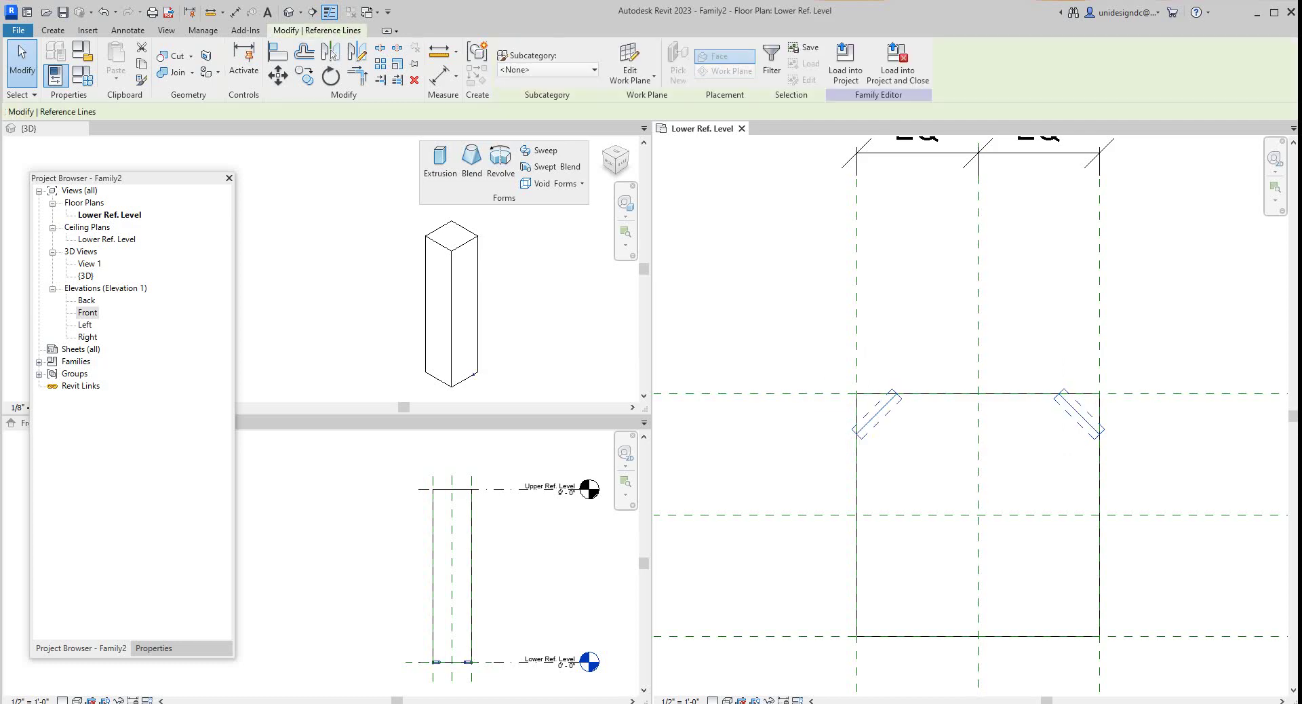
pyautogui.click(356, 52)
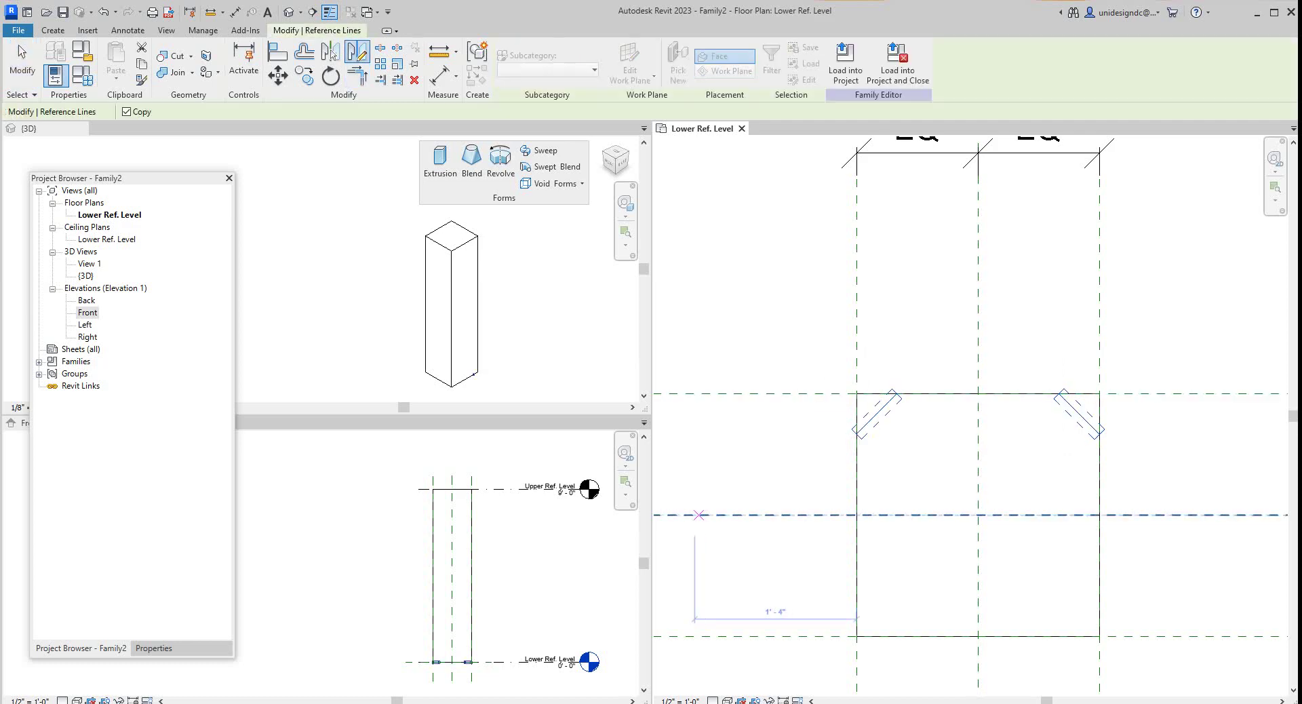
pyautogui.click(702, 516)
pyautogui.click(758, 515)
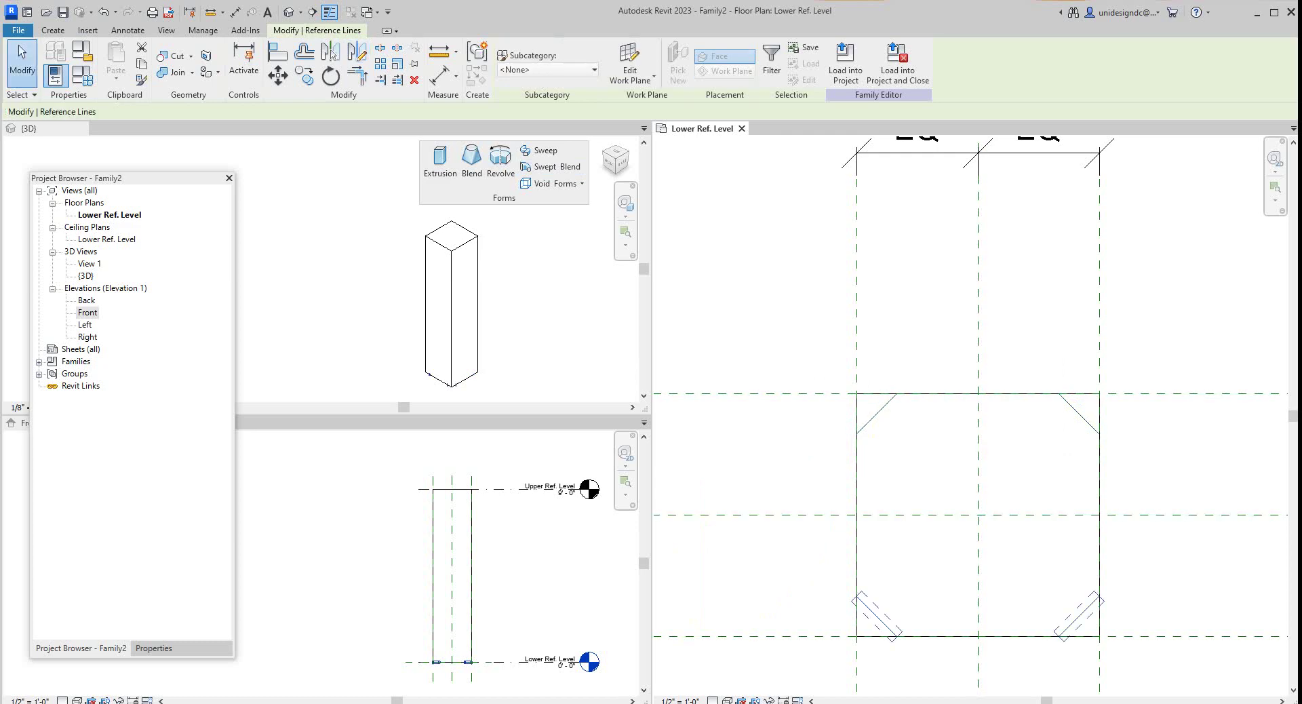
pyautogui.press('Escape')
# - Add an aligned dimension from the upper reference plane to the upper-left diagonal's endpoint on the left edge, placed outside the column
pyautogui.scroll(-2, 753, 552)
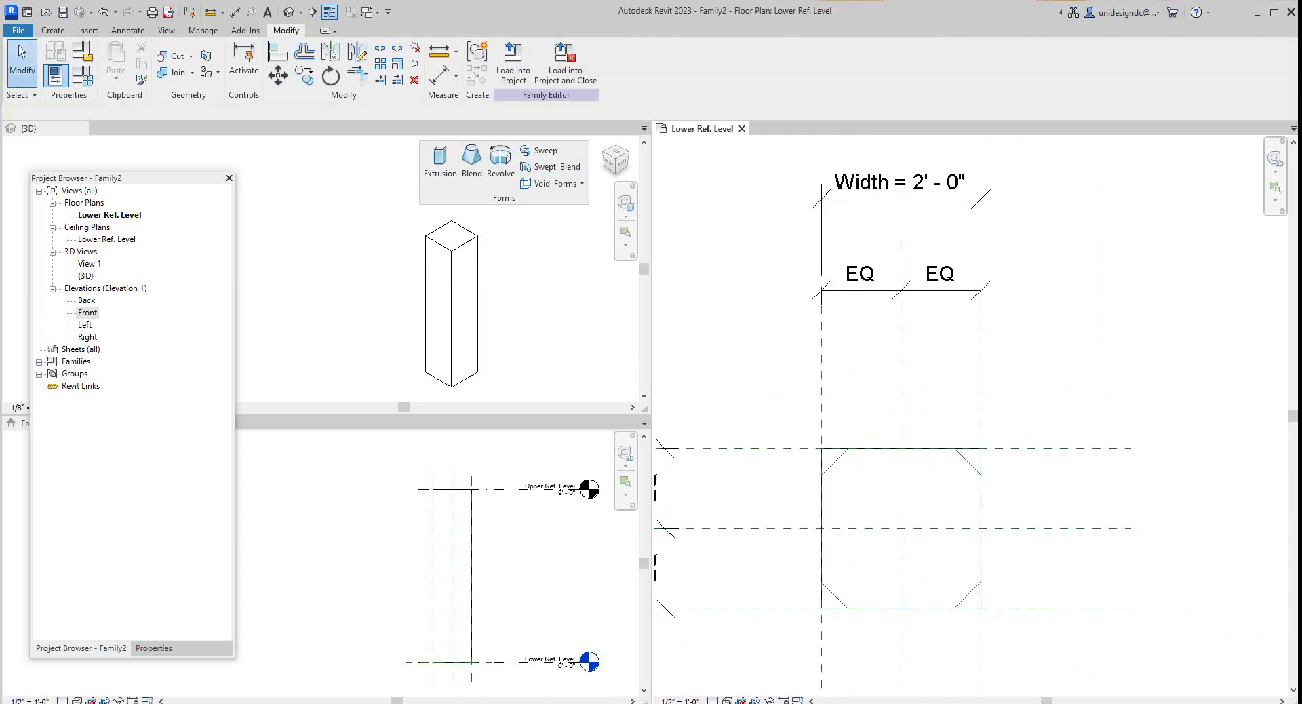
pyautogui.scroll(2, 861, 461)
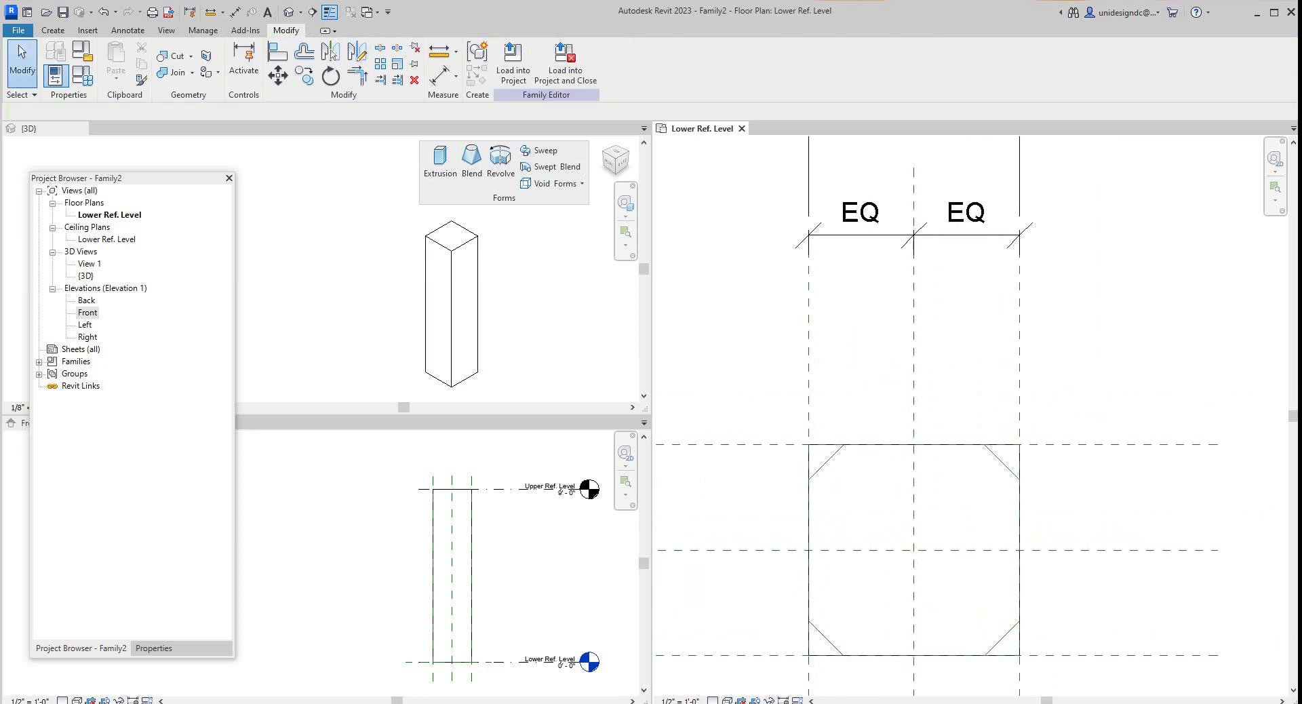
pyautogui.scroll(-2, 881, 461)
pyautogui.scroll(2, 881, 461)
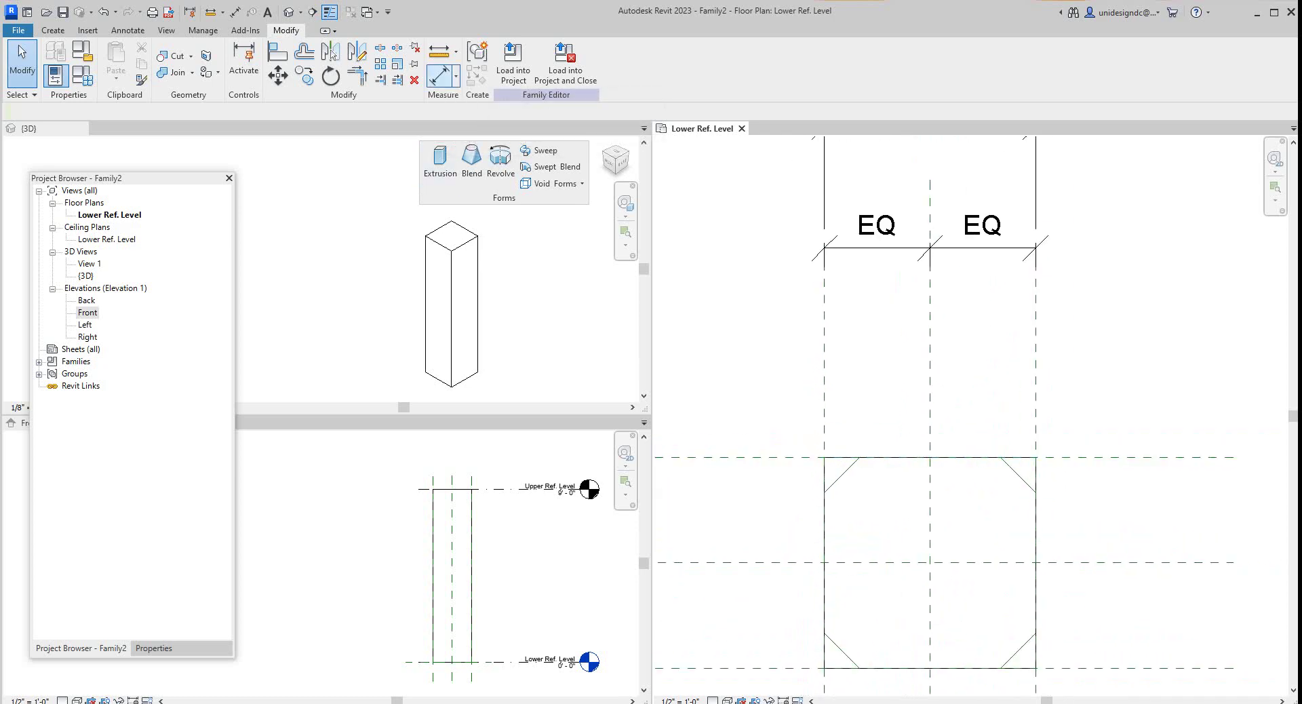
pyautogui.click(439, 76)
pyautogui.scroll(2, 845, 470)
pyautogui.scroll(-2, 848, 483)
pyautogui.scroll(1, 805, 478)
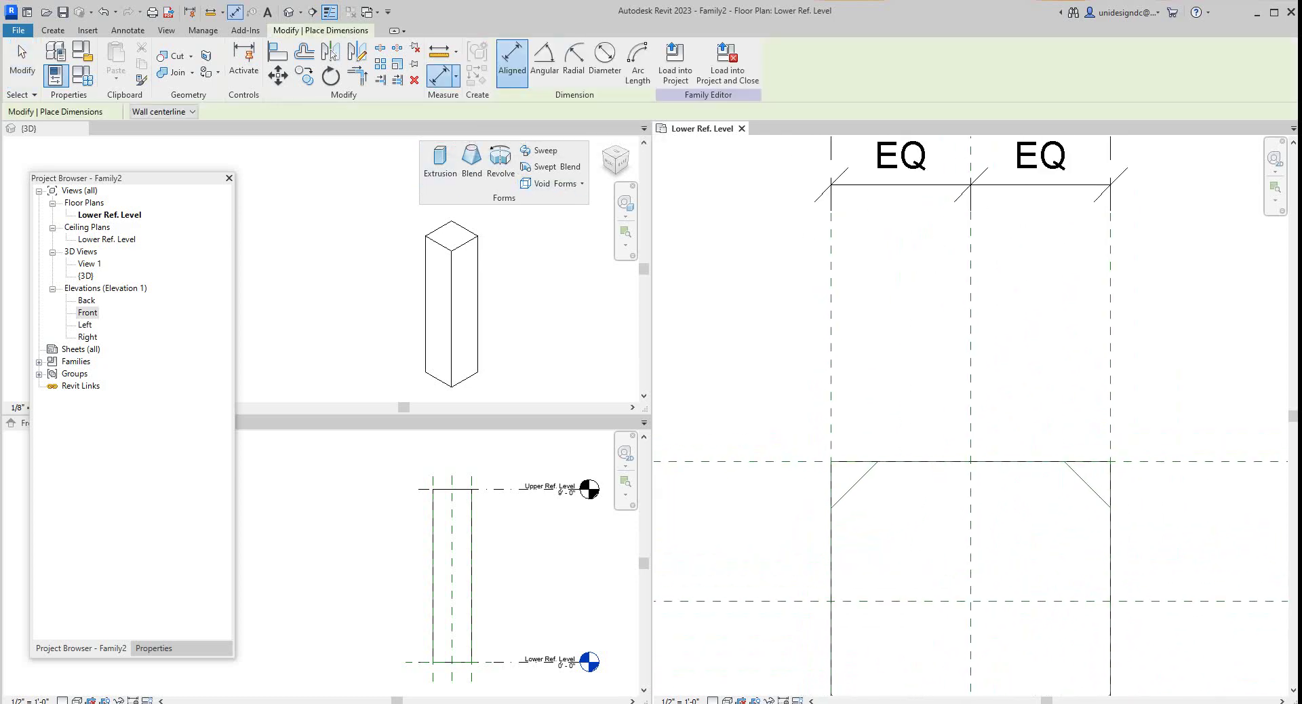
pyautogui.click(797, 462)
pyautogui.click(829, 507)
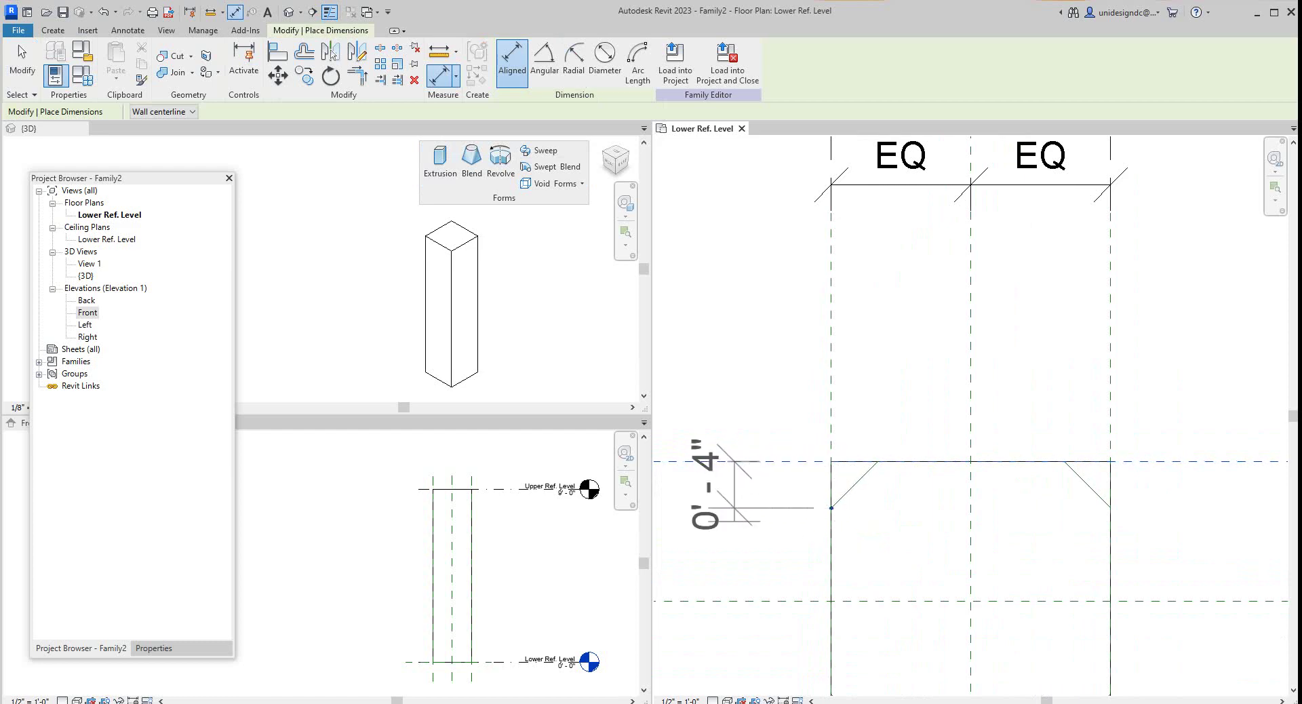
pyautogui.click(734, 484)
# - Dimension the horizontal offset from the Left reference plane to the upper-left diagonal's endpoint on the upper edge, placed above the column
pyautogui.scroll(2, 827, 420)
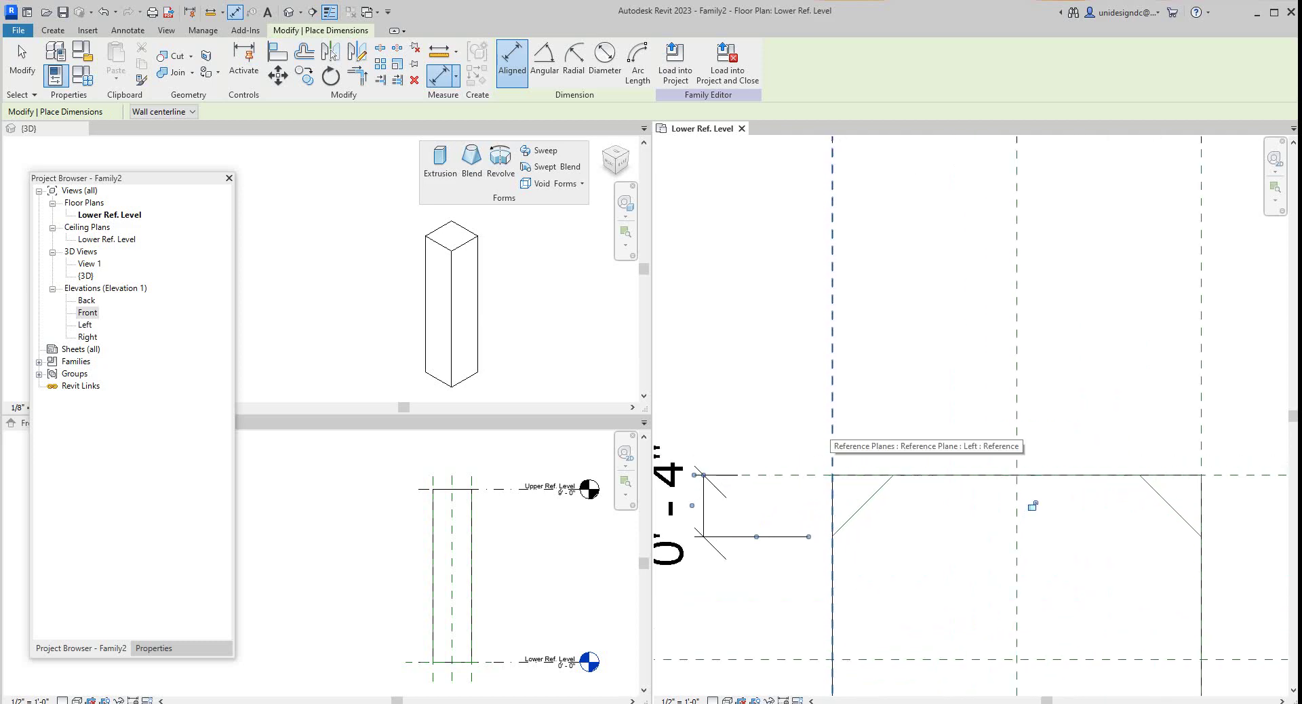
pyautogui.click(833, 444)
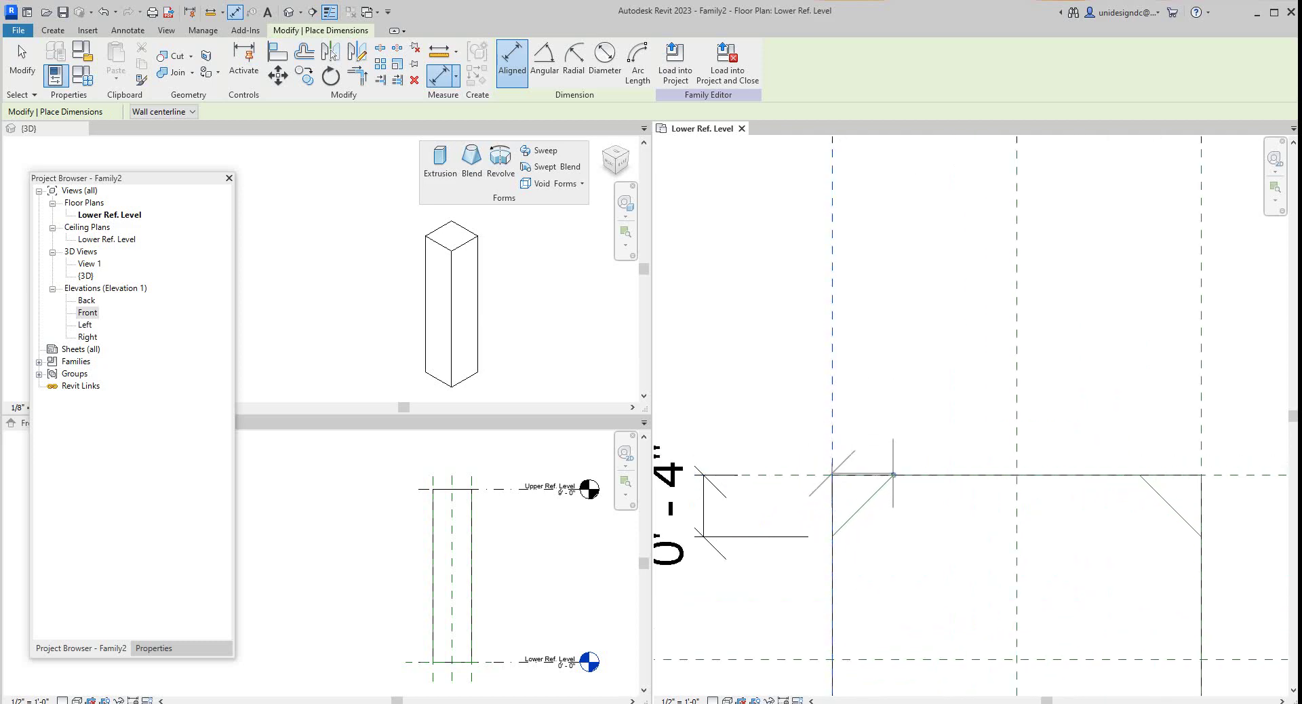
pyautogui.click(892, 474)
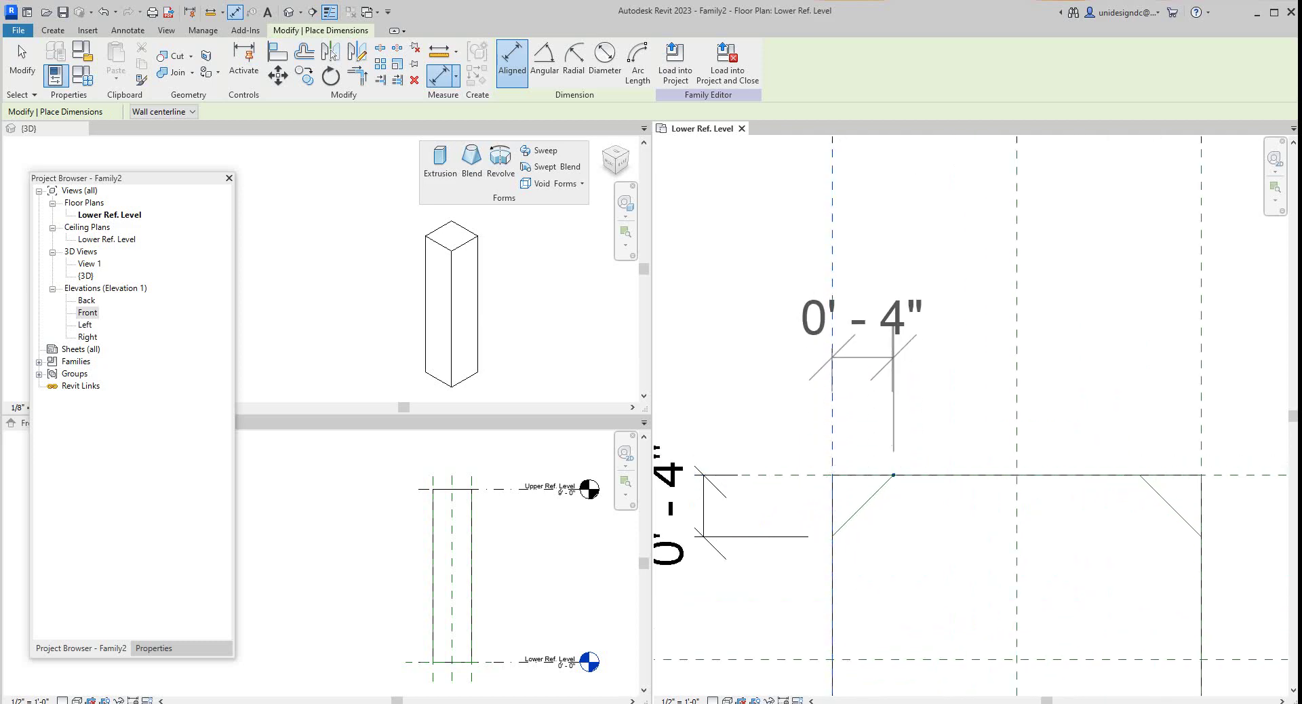
pyautogui.click(965, 358)
# - Dimension the horizontal offset from the right reference plane to the upper-right diagonal's endpoint, in line with the dimension opposite
pyautogui.scroll(-4, 975, 361)
pyautogui.scroll(3, 1055, 405)
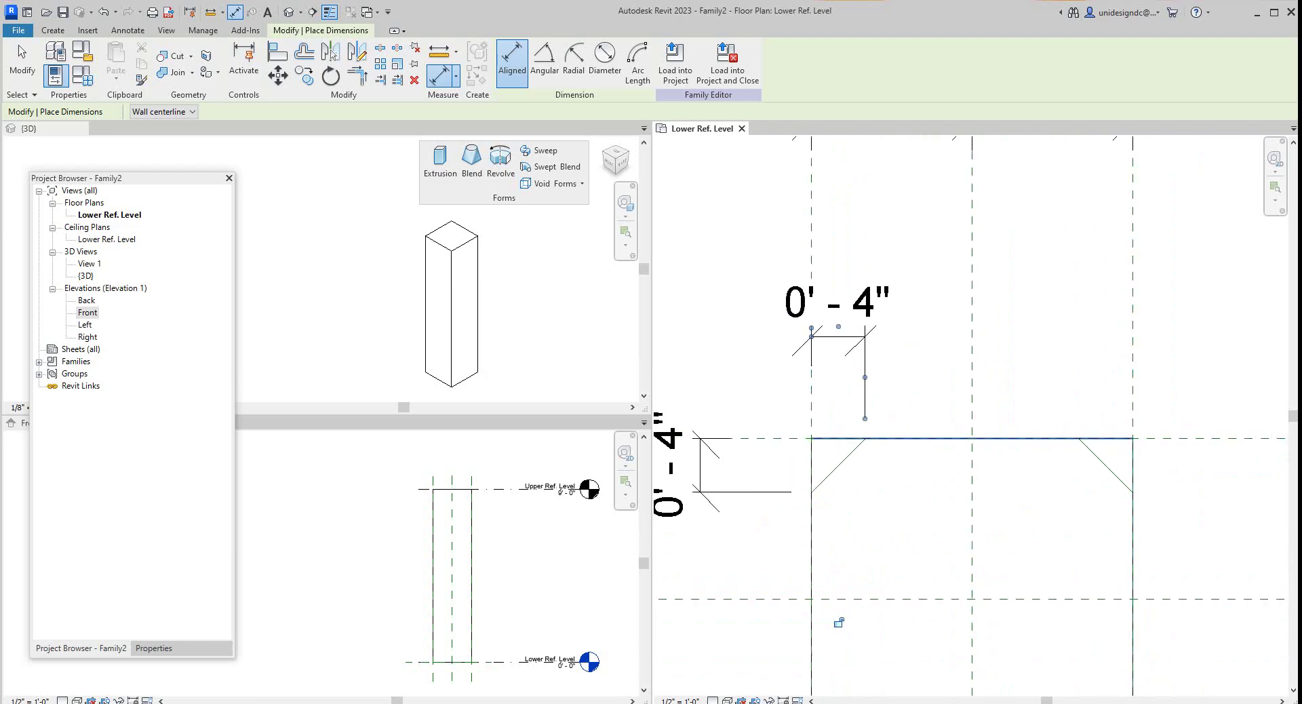
pyautogui.click(1132, 405)
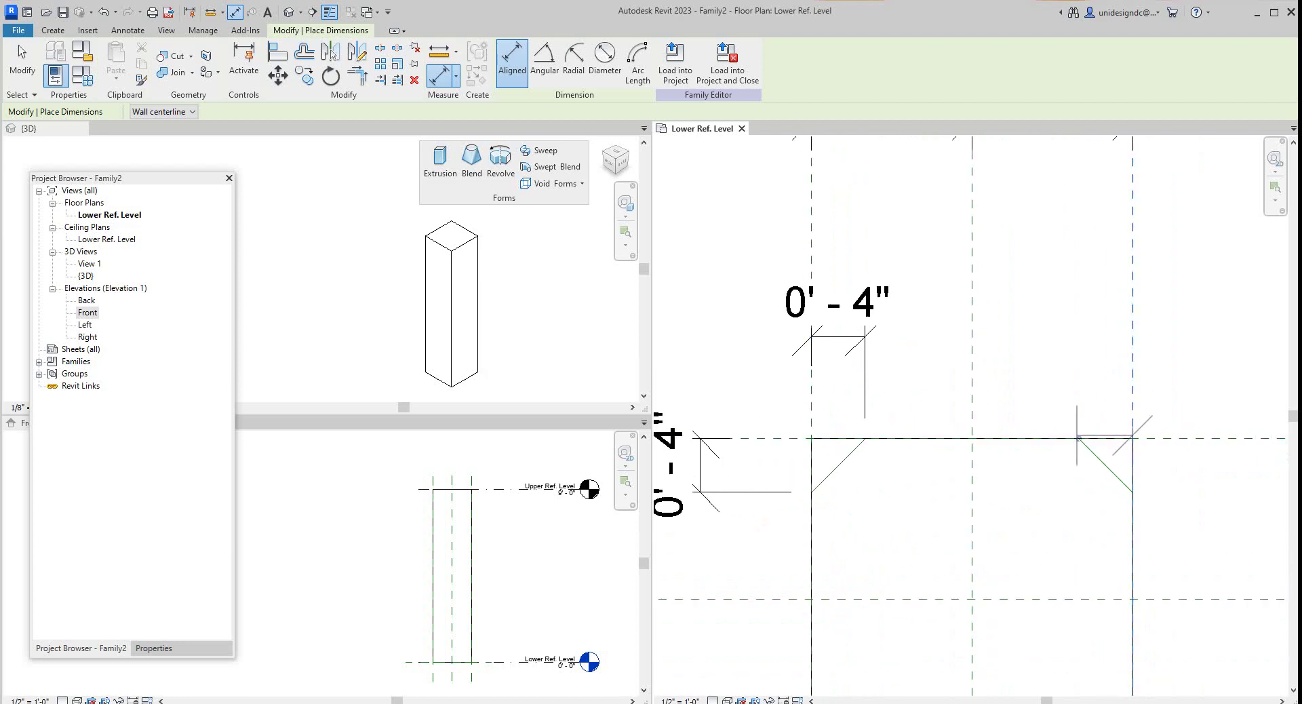
pyautogui.click(1078, 438)
pyautogui.click(1033, 336)
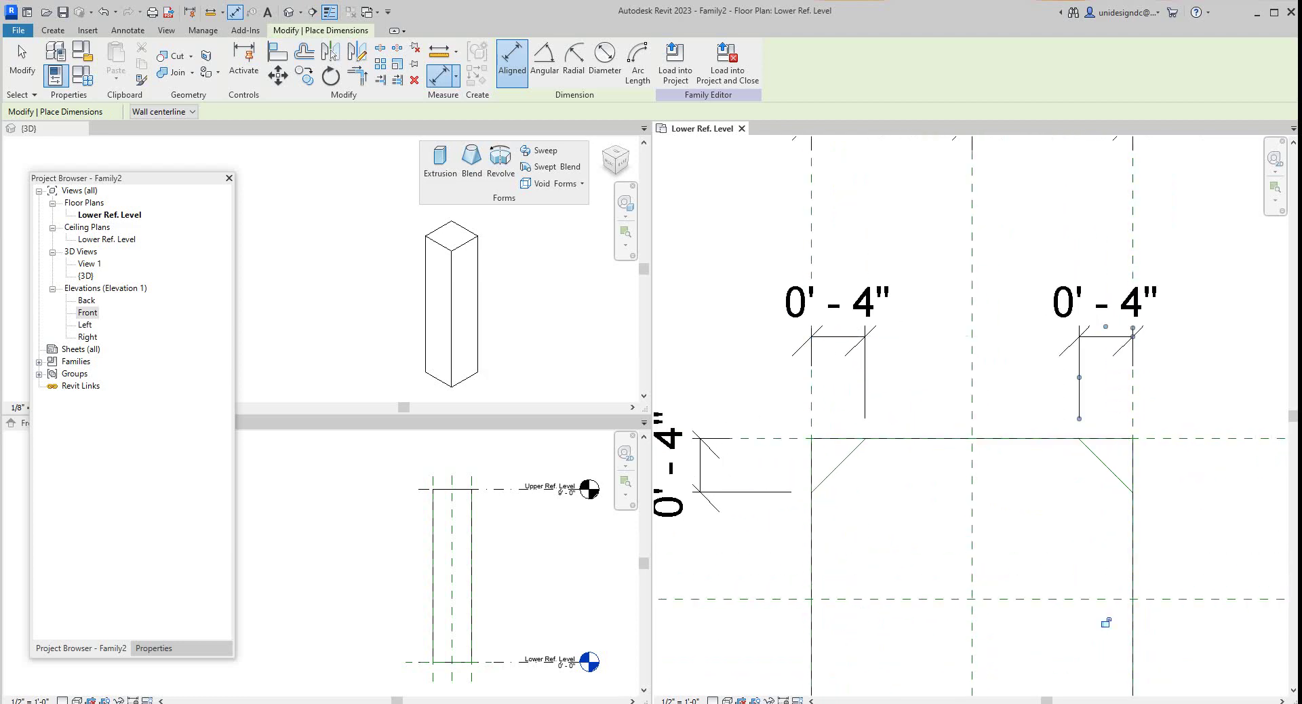
# - Dimension the vertical offset from the upper reference plane to the upper-right diagonal's endpoint on the right edge, placed outside the column
pyautogui.scroll(-3, 1013, 330)
pyautogui.scroll(1, 1091, 405)
pyautogui.click(1128, 399)
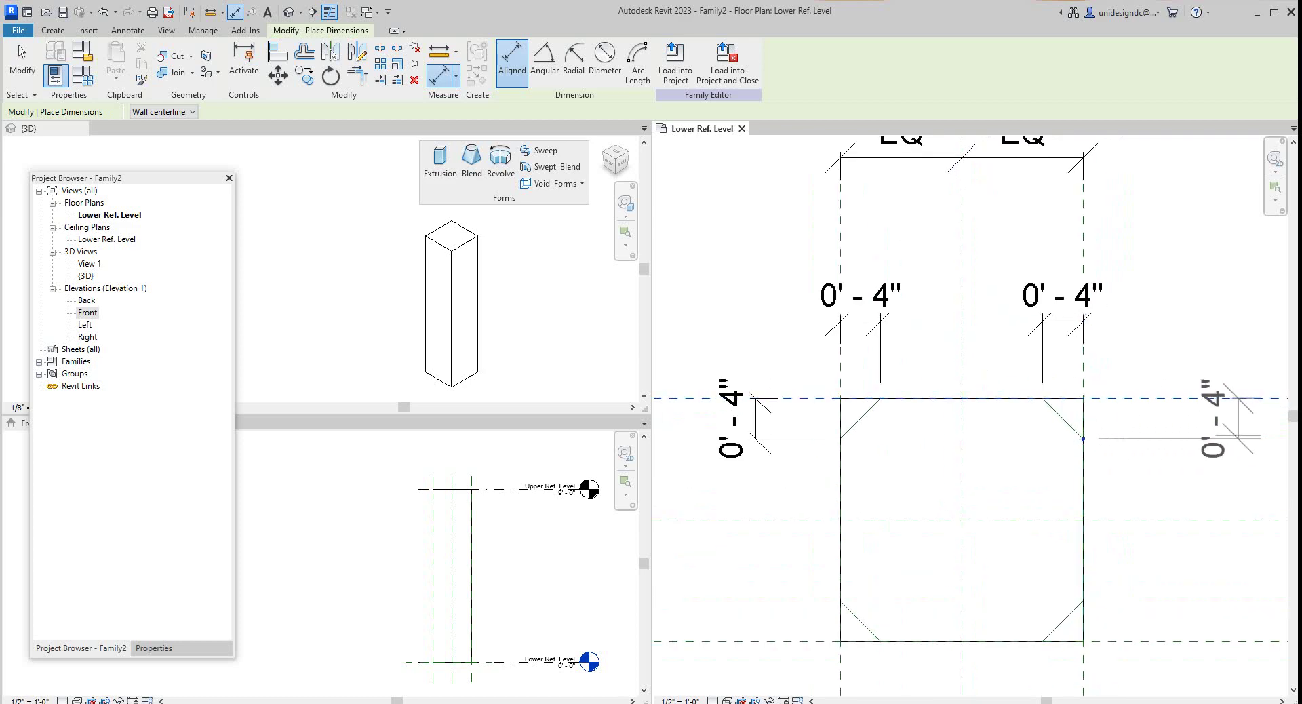
pyautogui.click(1237, 420)
# - Dimension the vertical offset from the lower reference plane to the lower-left diagonal's endpoint on the left edge, placed outside the column
pyautogui.scroll(-2, 1214, 478)
pyautogui.scroll(-1, 1213, 569)
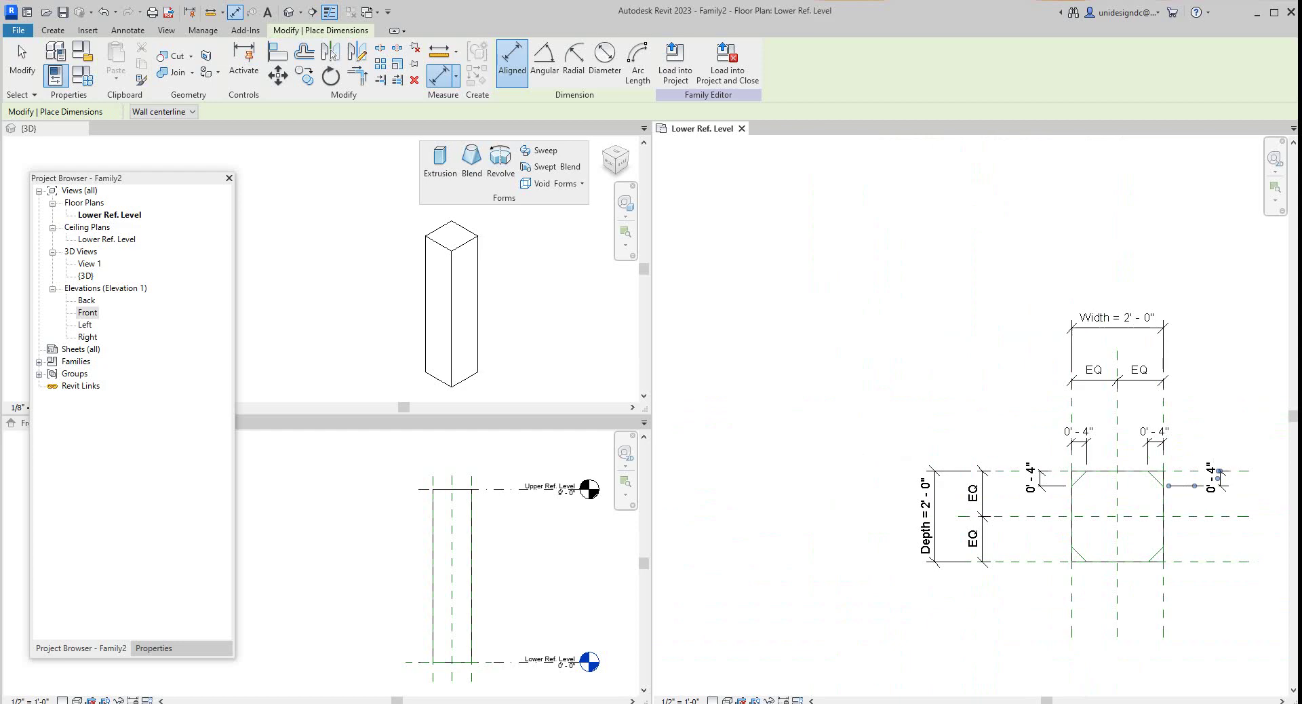
pyautogui.scroll(1, 1194, 581)
pyautogui.scroll(-3, 1067, 540)
pyautogui.scroll(4, 1112, 551)
pyautogui.scroll(-4, 983, 523)
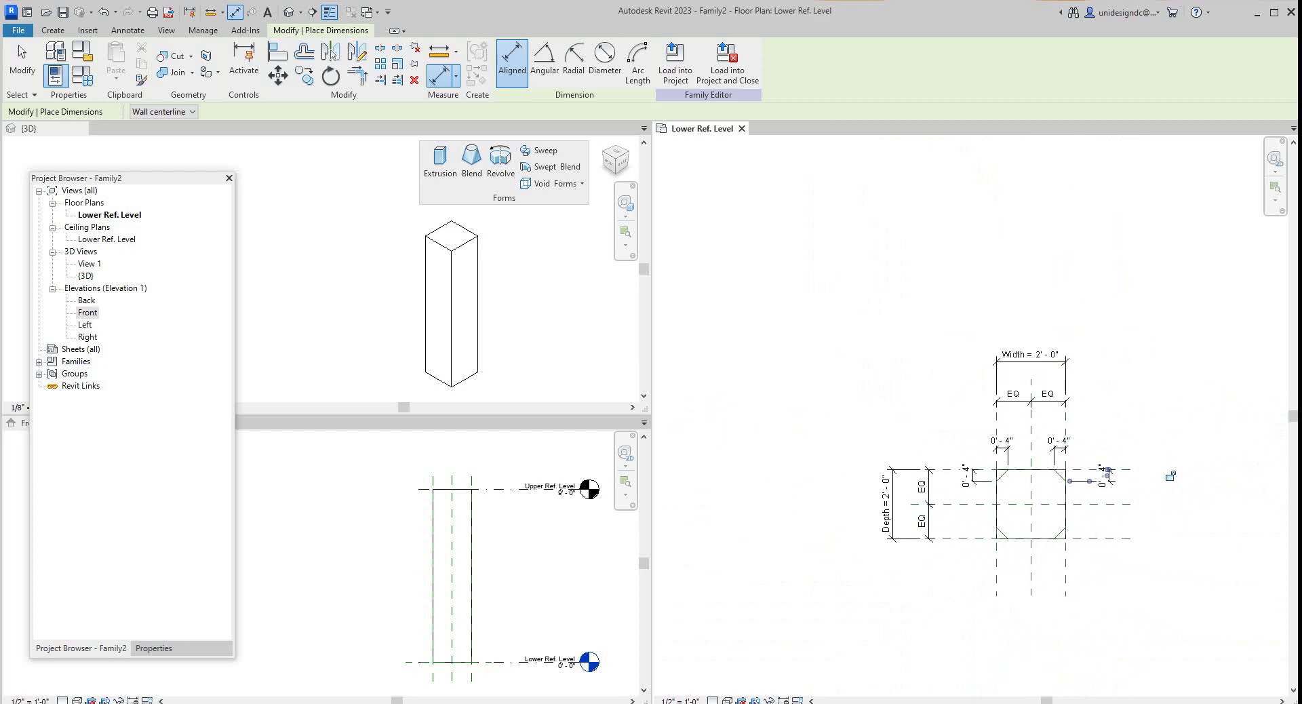
pyautogui.scroll(2, 1007, 548)
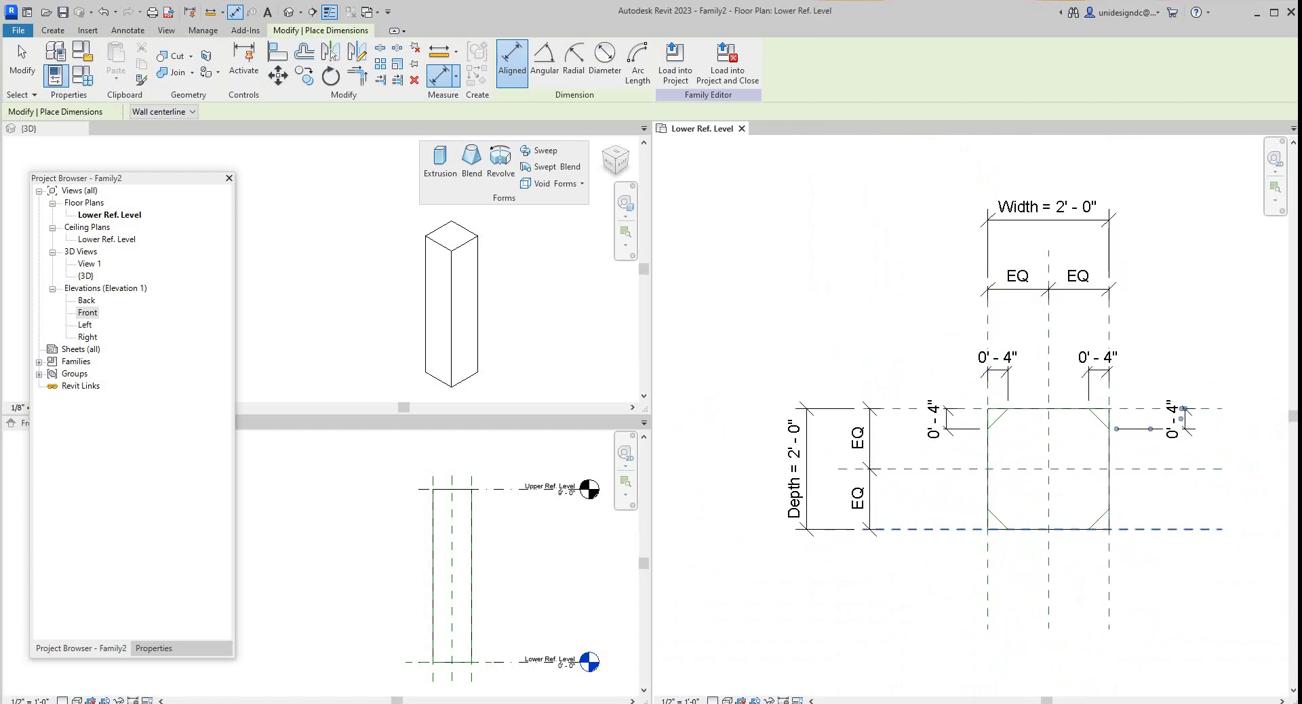
pyautogui.click(954, 528)
pyautogui.click(987, 510)
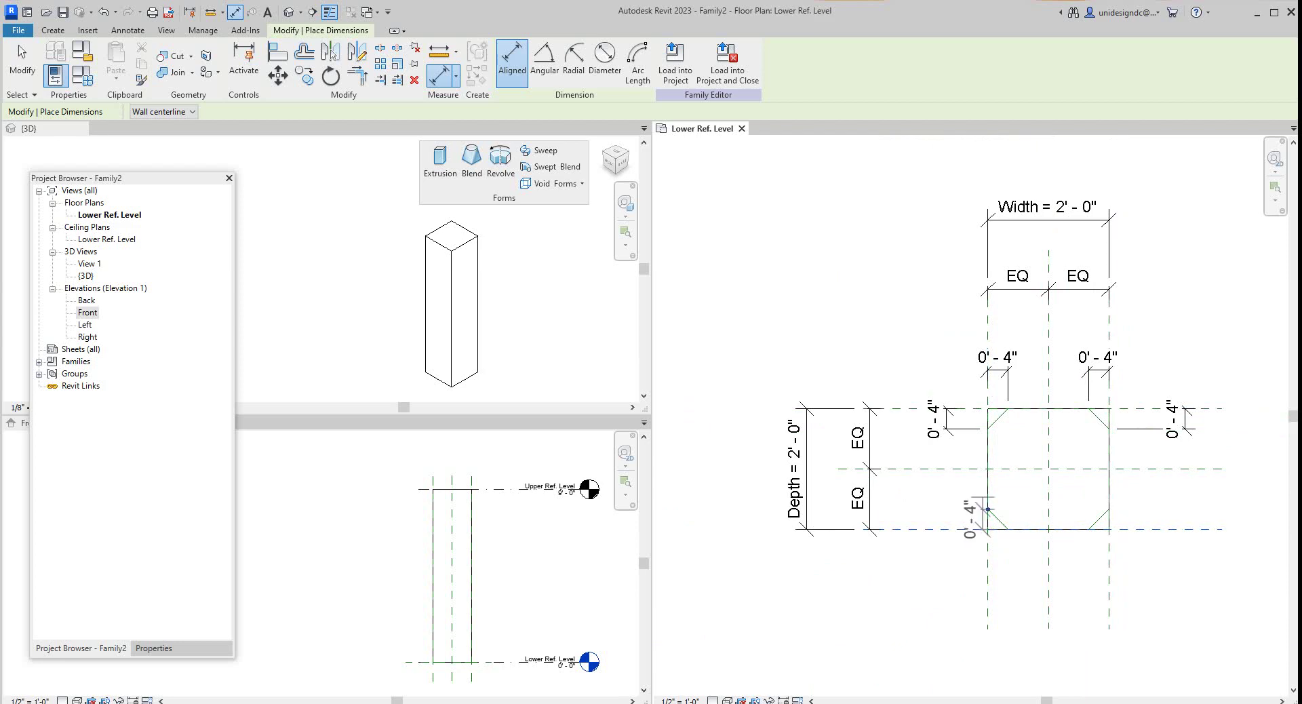
pyautogui.click(941, 515)
# - Dimension the horizontal offset from the left reference plane to the lower-left diagonal's endpoint on the lower edge, placed below the column
pyautogui.click(987, 565)
pyautogui.click(1007, 529)
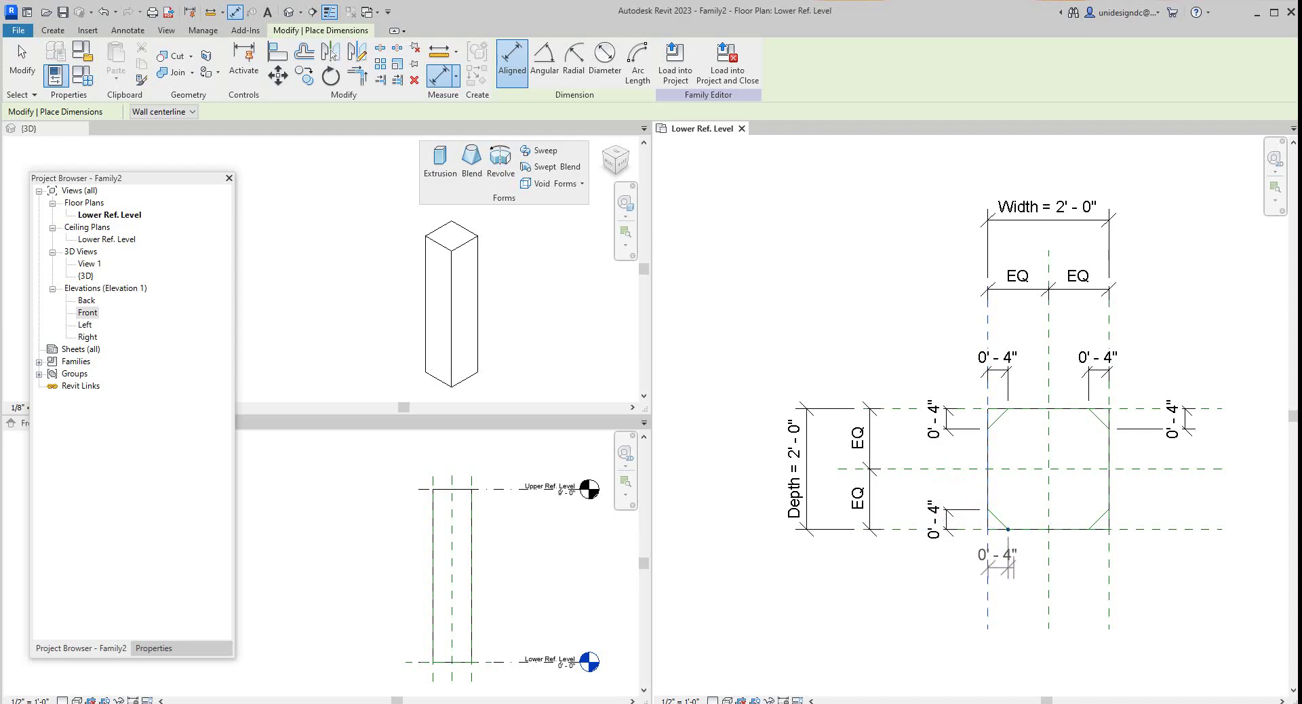
pyautogui.click(1008, 571)
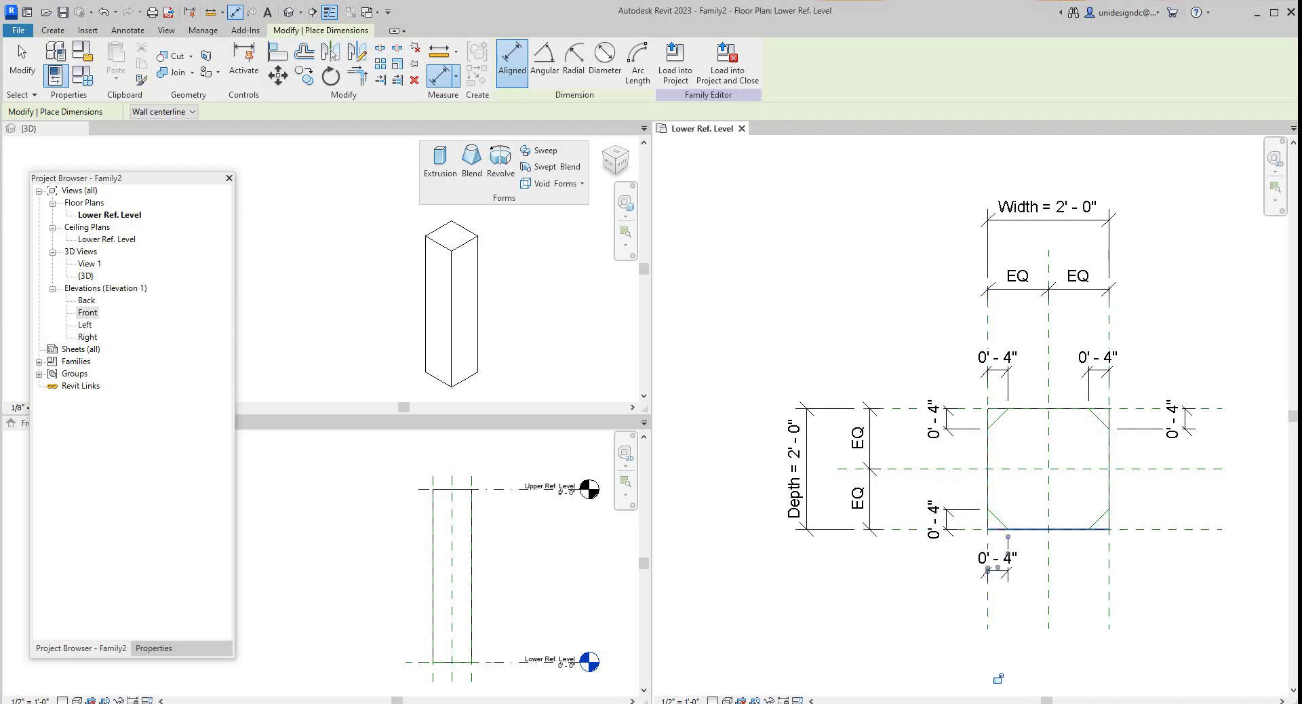
# - Dimension the horizontal offset from the right reference plane to the lower-right diagonal's endpoint, in line with the dimension beside it
pyautogui.click(1109, 555)
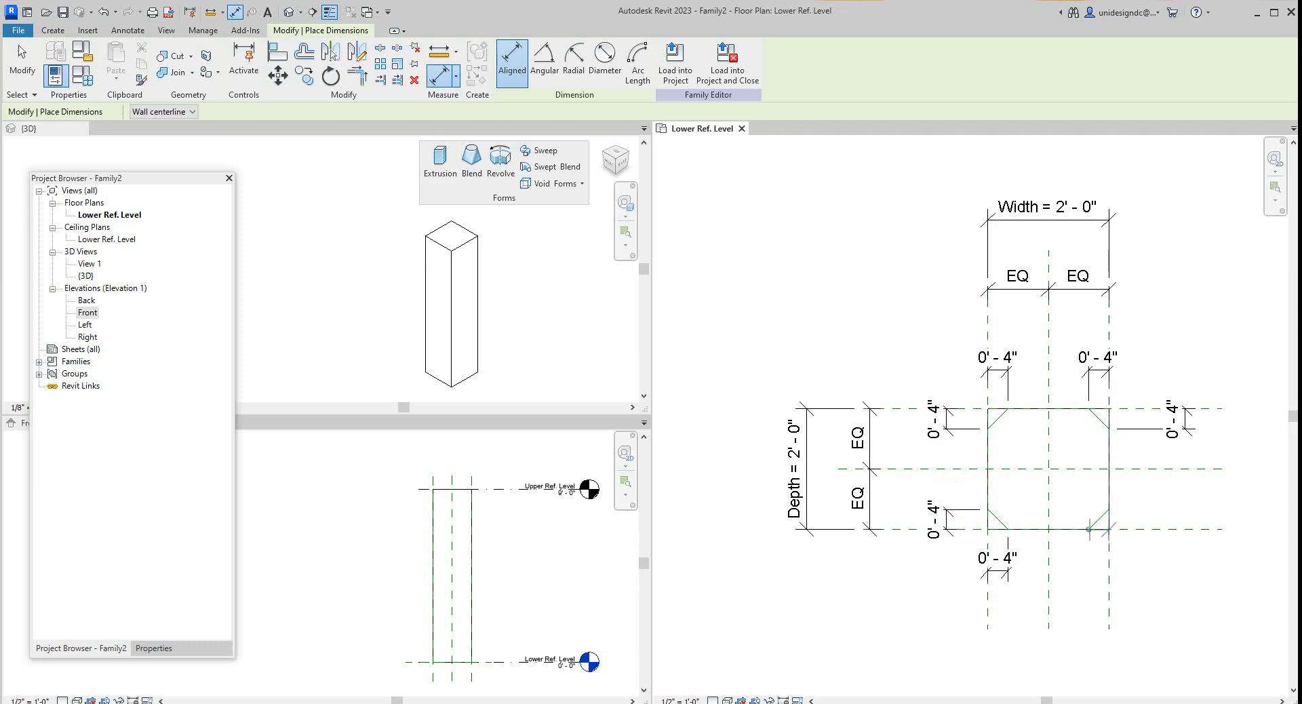
pyautogui.click(1088, 529)
pyautogui.click(1092, 570)
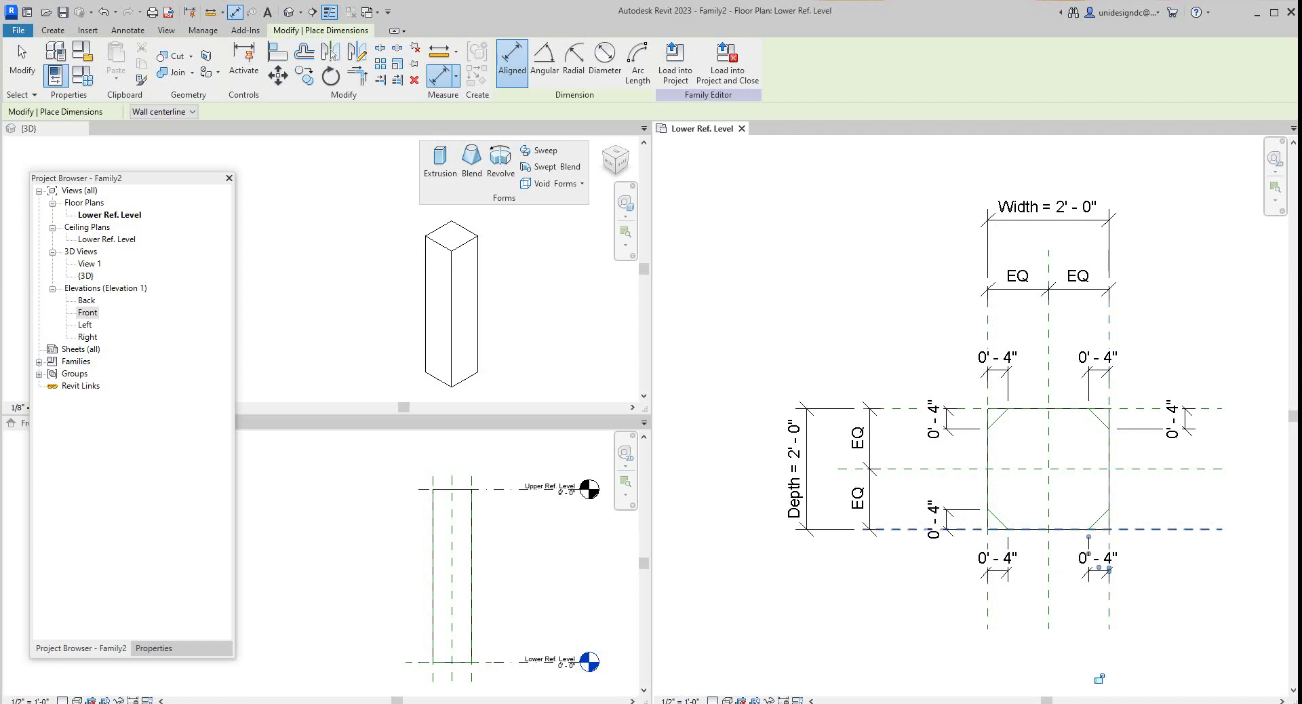
# - Dimension the vertical offset from the lower reference plane to the lower-right diagonal's endpoint on the right edge and finish dimensioning
pyautogui.click(1143, 528)
pyautogui.click(1109, 509)
pyautogui.click(1184, 519)
pyautogui.scroll(-3, 1183, 529)
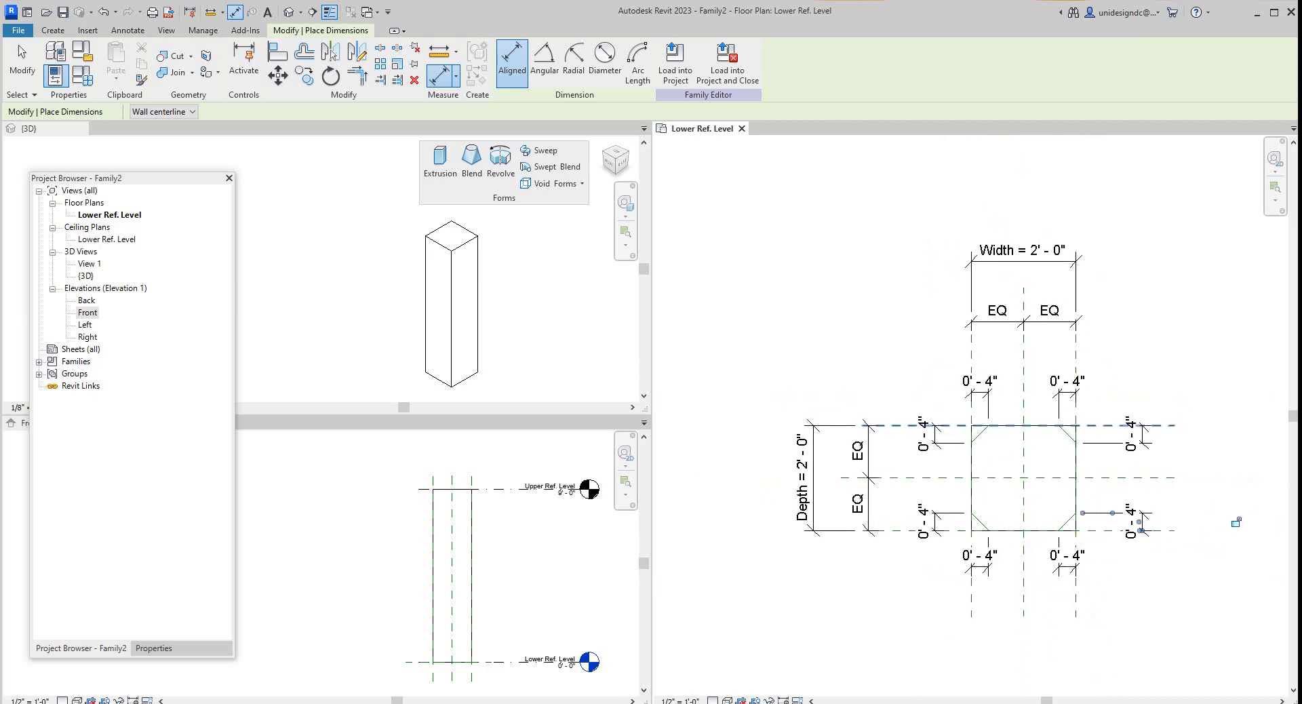
pyautogui.scroll(2, 1083, 421)
pyautogui.scroll(-3, 1047, 447)
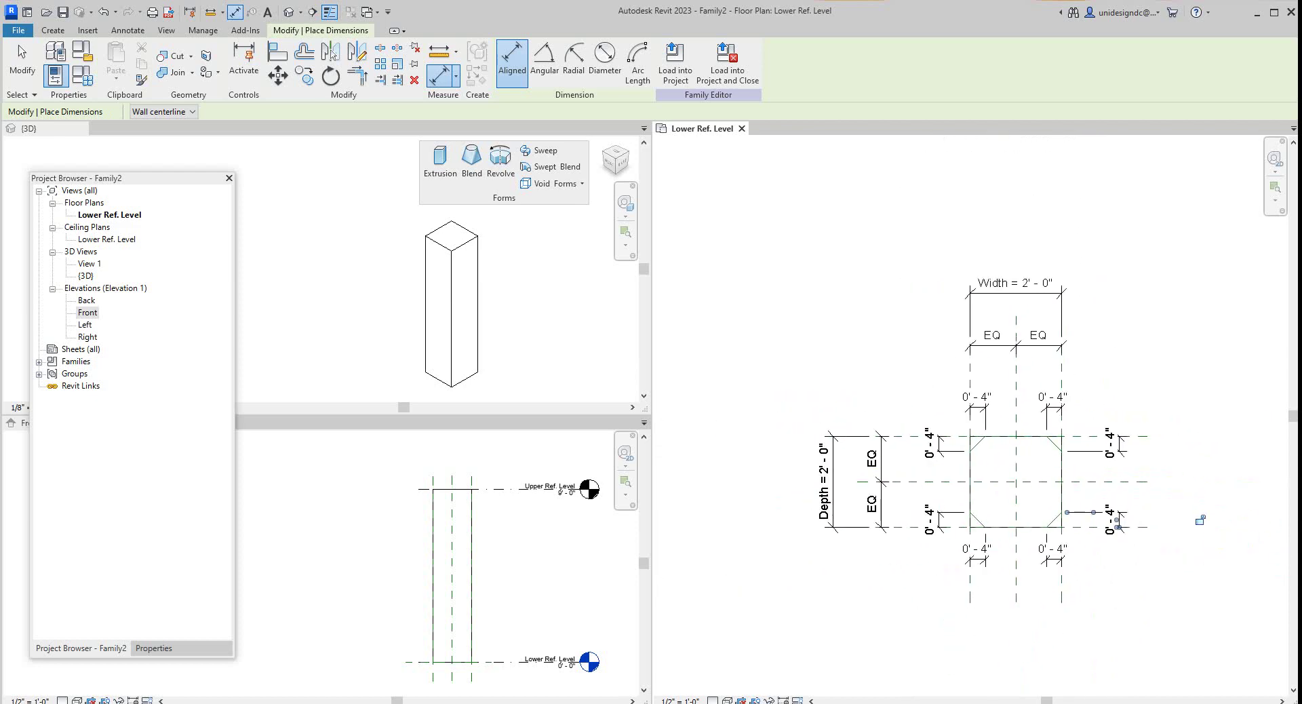
pyautogui.moveTo(1200, 520); pyautogui.dragTo(1206, 521, button='middle')
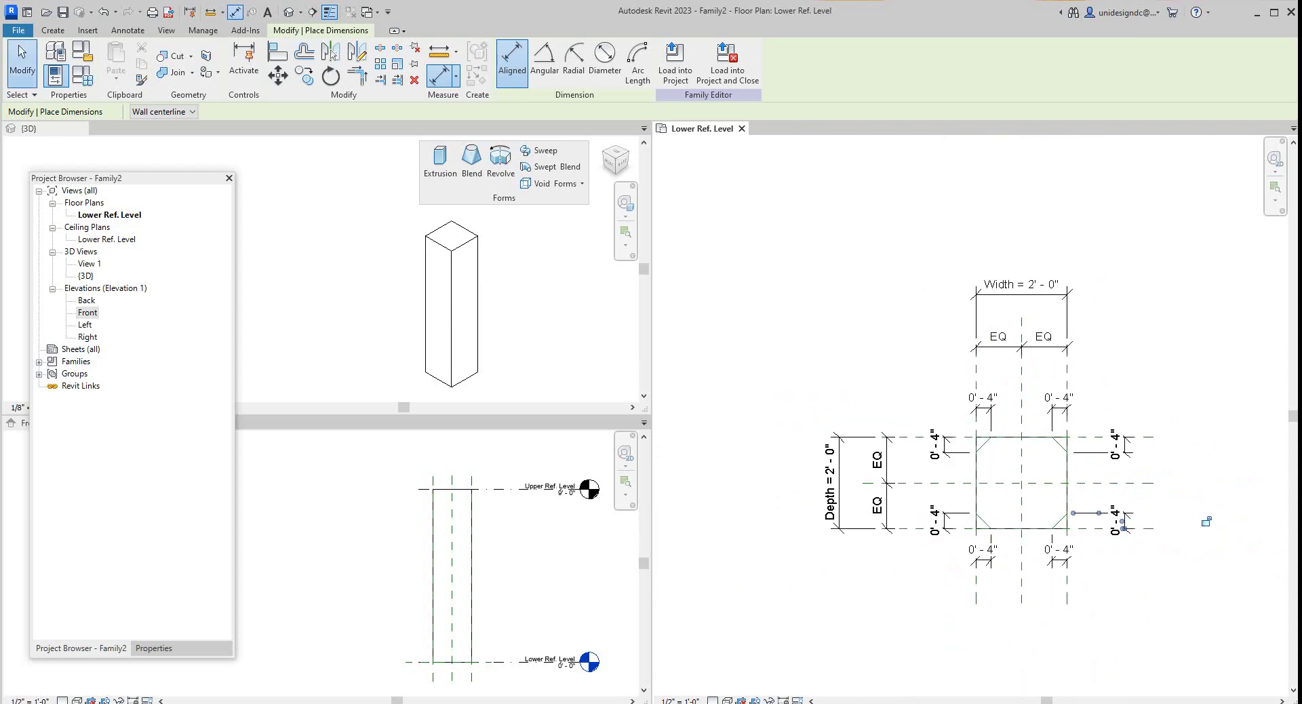
pyautogui.click(23, 61)
# - Label all eight corner offset dimensions with a new family type parameter named Champher, grouped under Dimensions
pyautogui.scroll(-1, 817, 338)
pyautogui.scroll(2, 1088, 420)
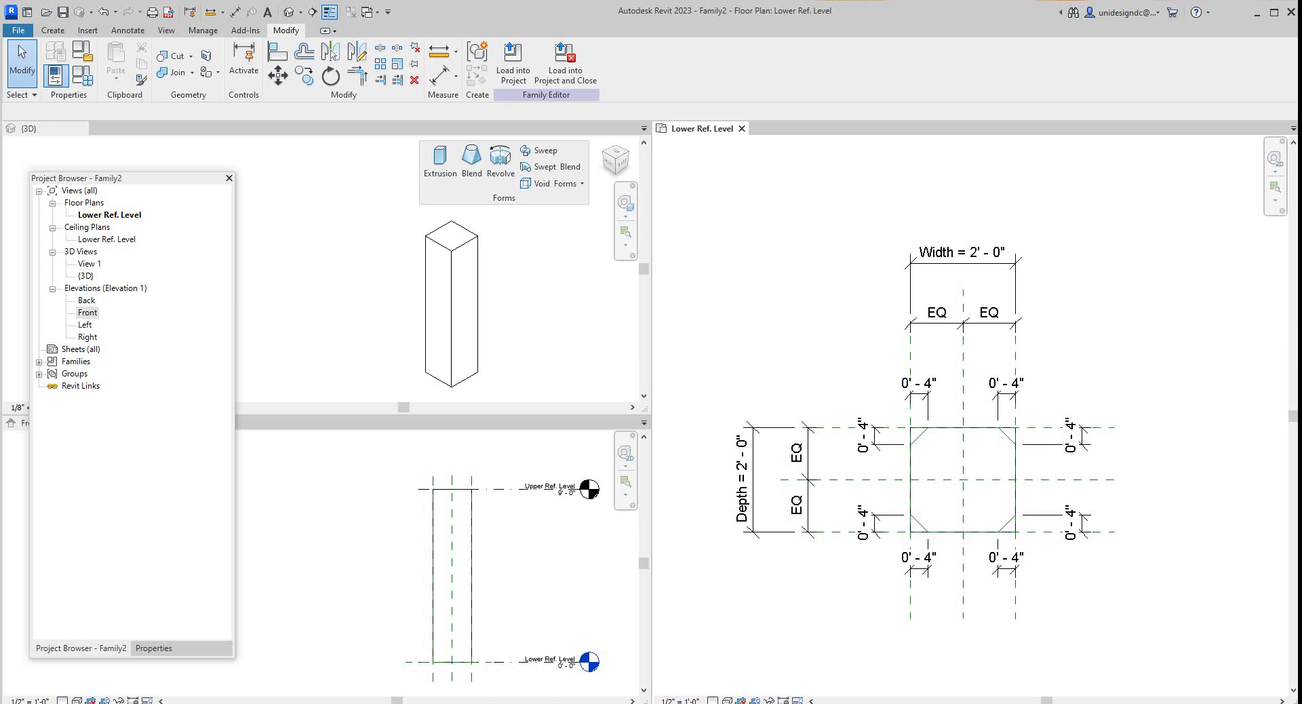
pyautogui.click(873, 434)
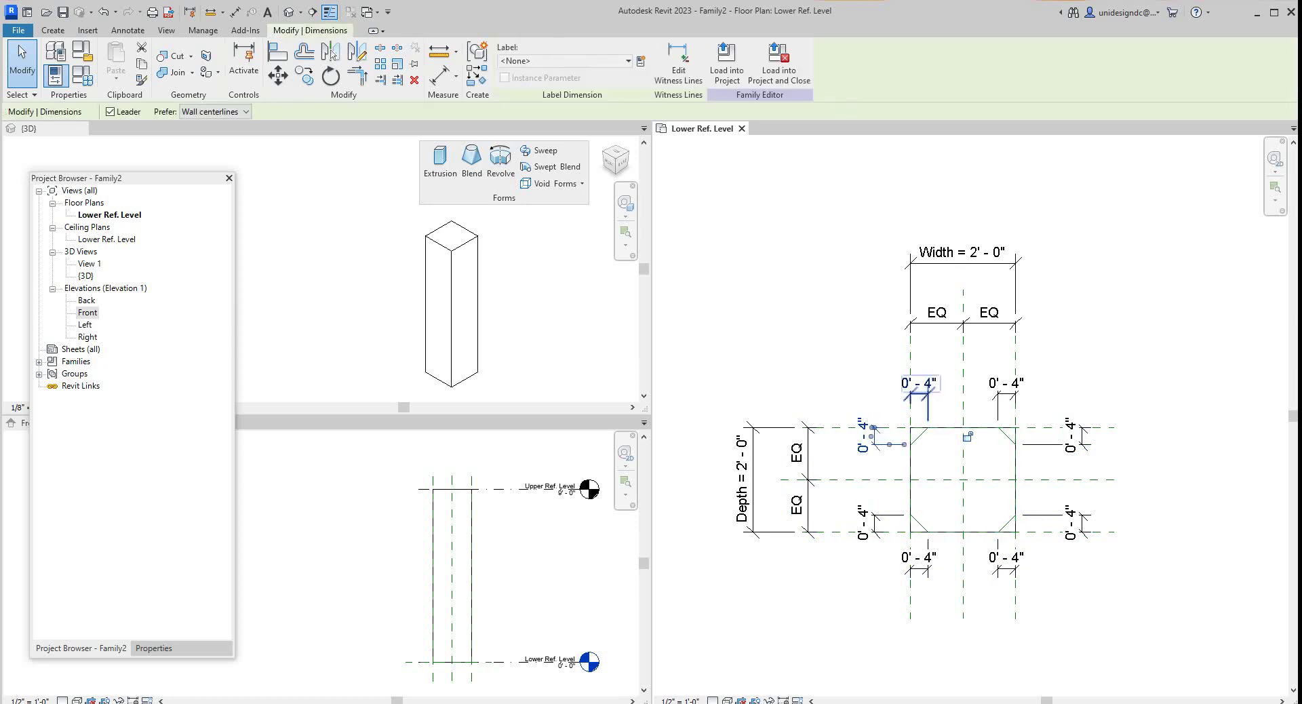
pyautogui.keyDown('ctrl'); pyautogui.click(918, 384); pyautogui.keyUp('ctrl')
pyautogui.keyDown('ctrl'); pyautogui.click(1006, 384); pyautogui.keyUp('ctrl')
pyautogui.keyDown('ctrl'); pyautogui.click(1069, 435); pyautogui.keyUp('ctrl')
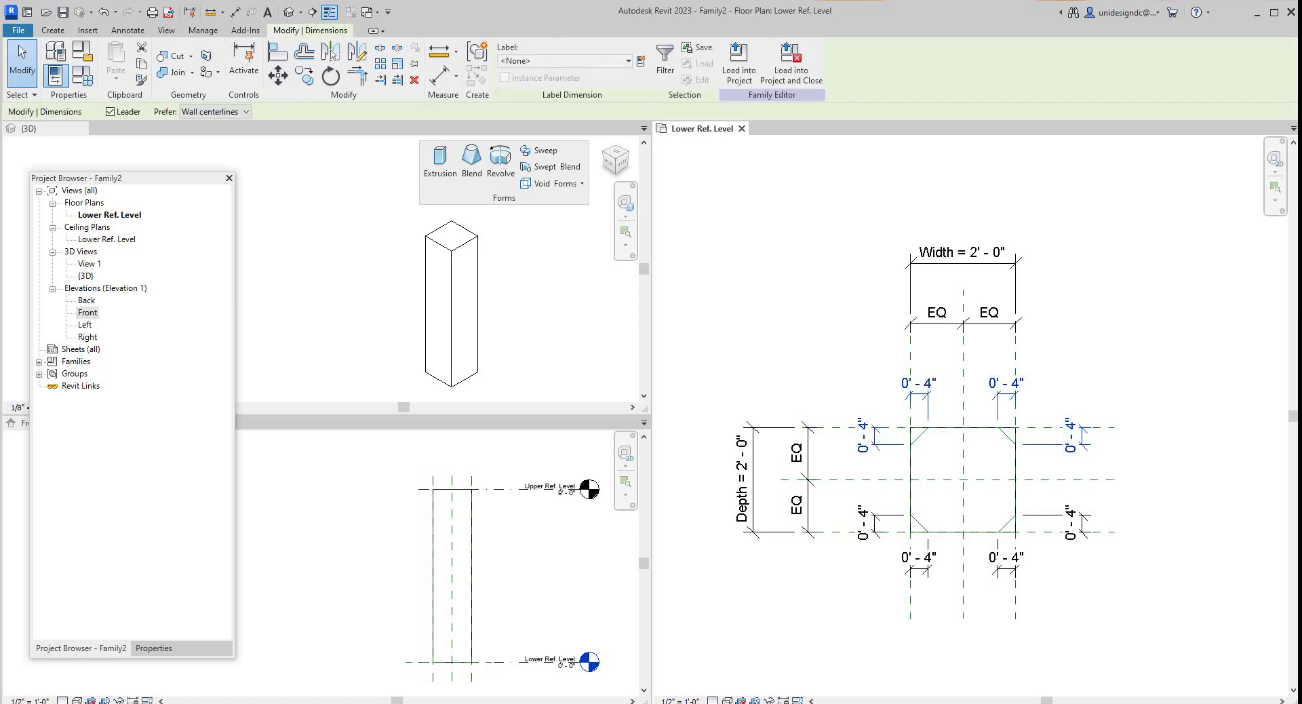
pyautogui.keyDown('ctrl'); pyautogui.click(1070, 522); pyautogui.keyUp('ctrl')
pyautogui.keyDown('ctrl'); pyautogui.click(1005, 557); pyautogui.keyUp('ctrl')
pyautogui.keyDown('ctrl'); pyautogui.click(919, 557); pyautogui.keyUp('ctrl')
pyautogui.keyDown('ctrl'); pyautogui.click(863, 522); pyautogui.keyUp('ctrl')
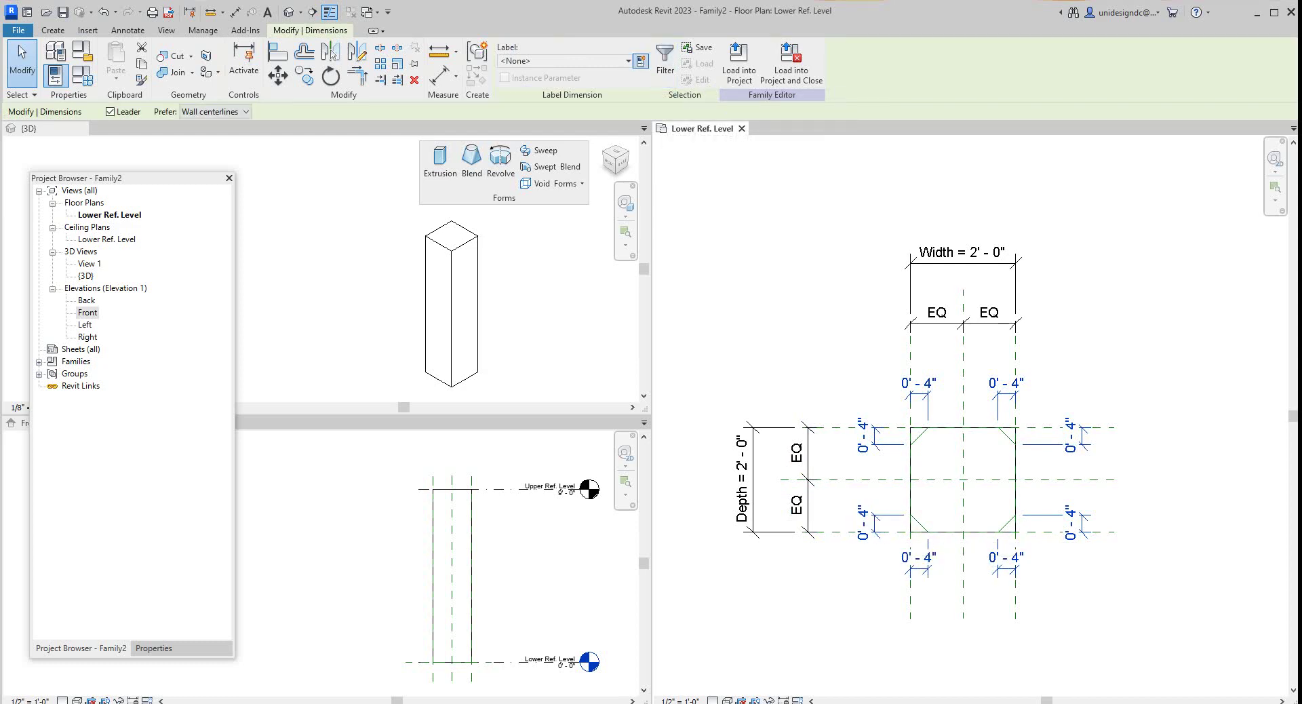
pyautogui.click(640, 61)
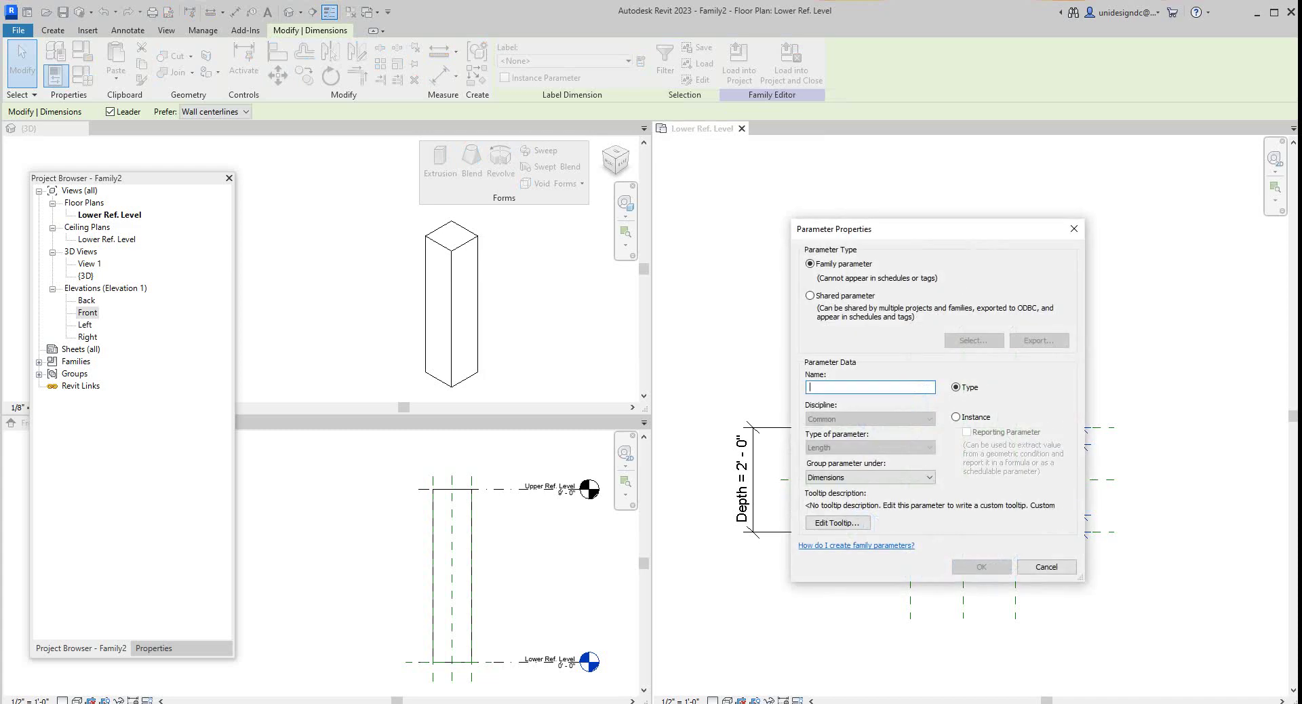
pyautogui.write('Champher')
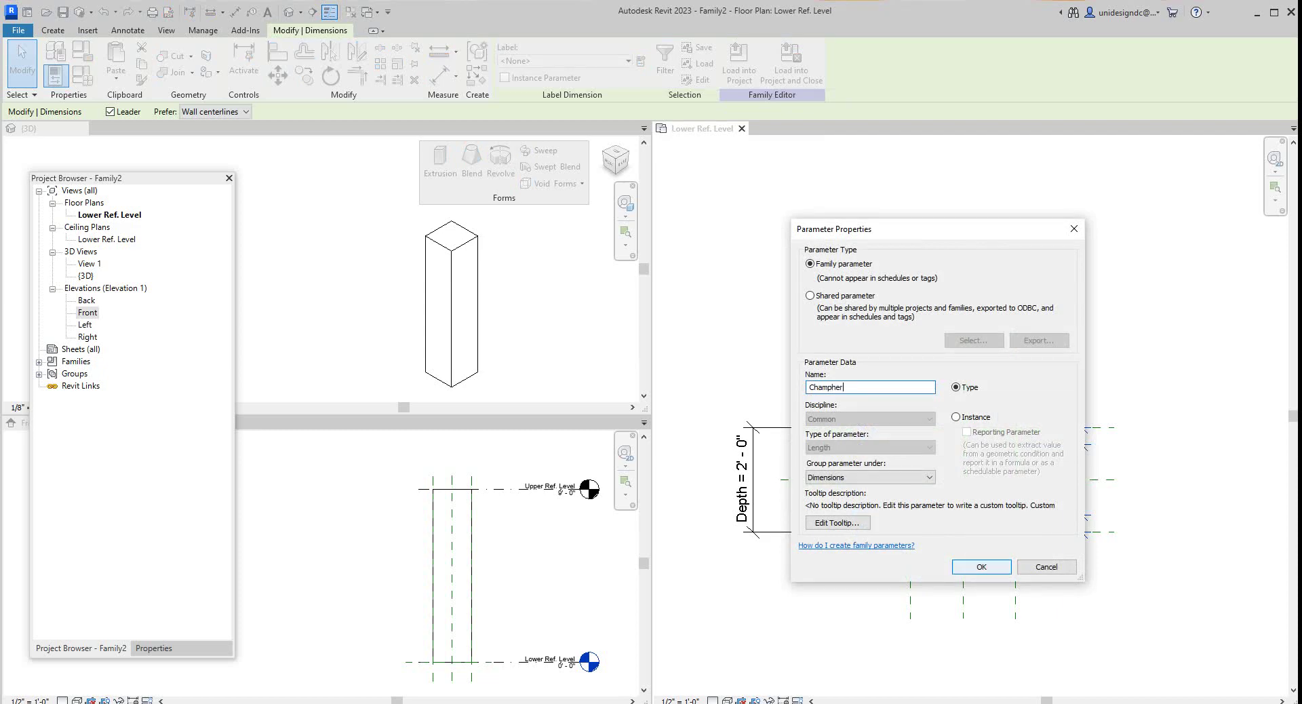
pyautogui.click(981, 566)
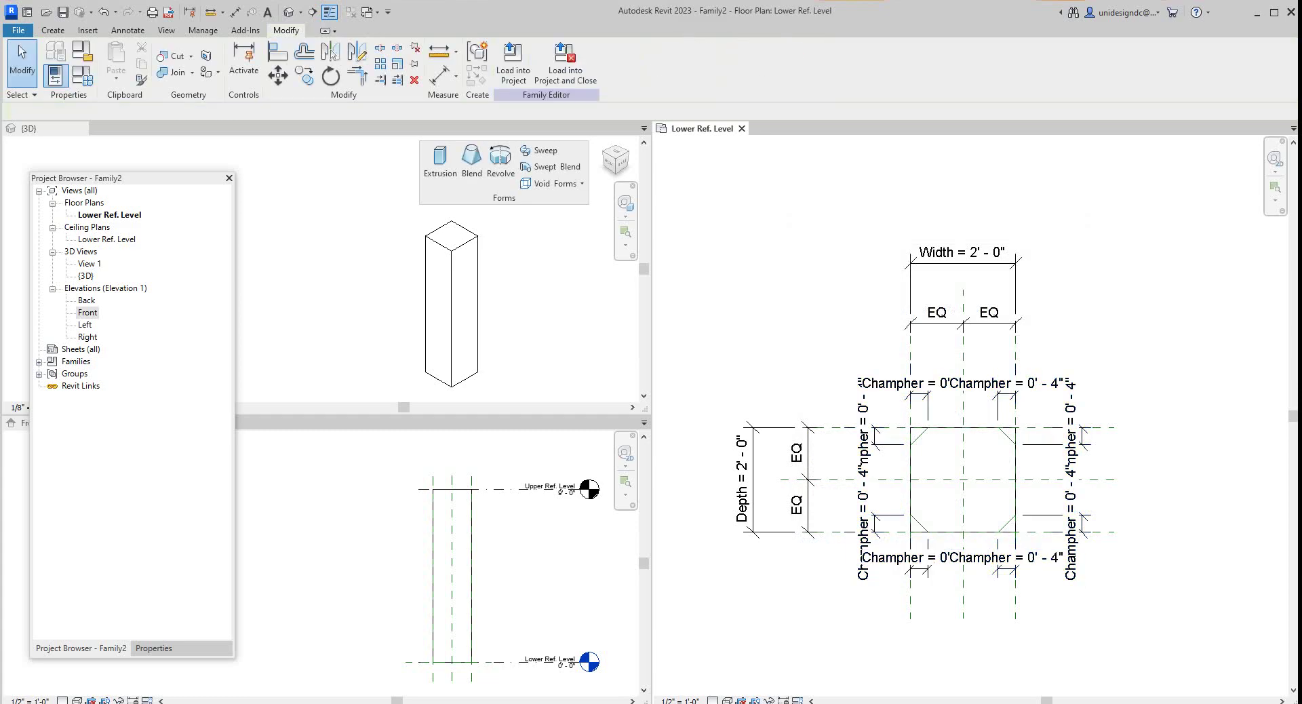
pyautogui.scroll(1, 978, 410)
pyautogui.scroll(1, 956, 454)
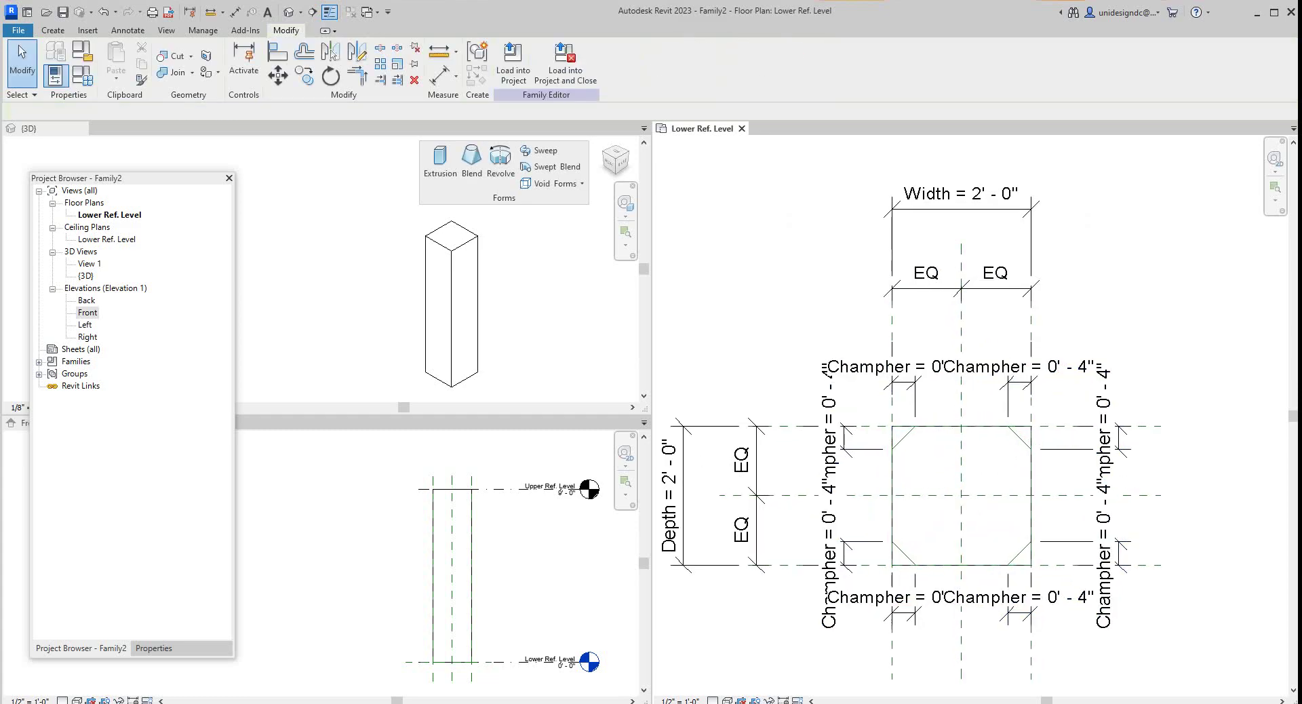
pyautogui.scroll(1, 936, 453)
pyautogui.scroll(-2, 950, 444)
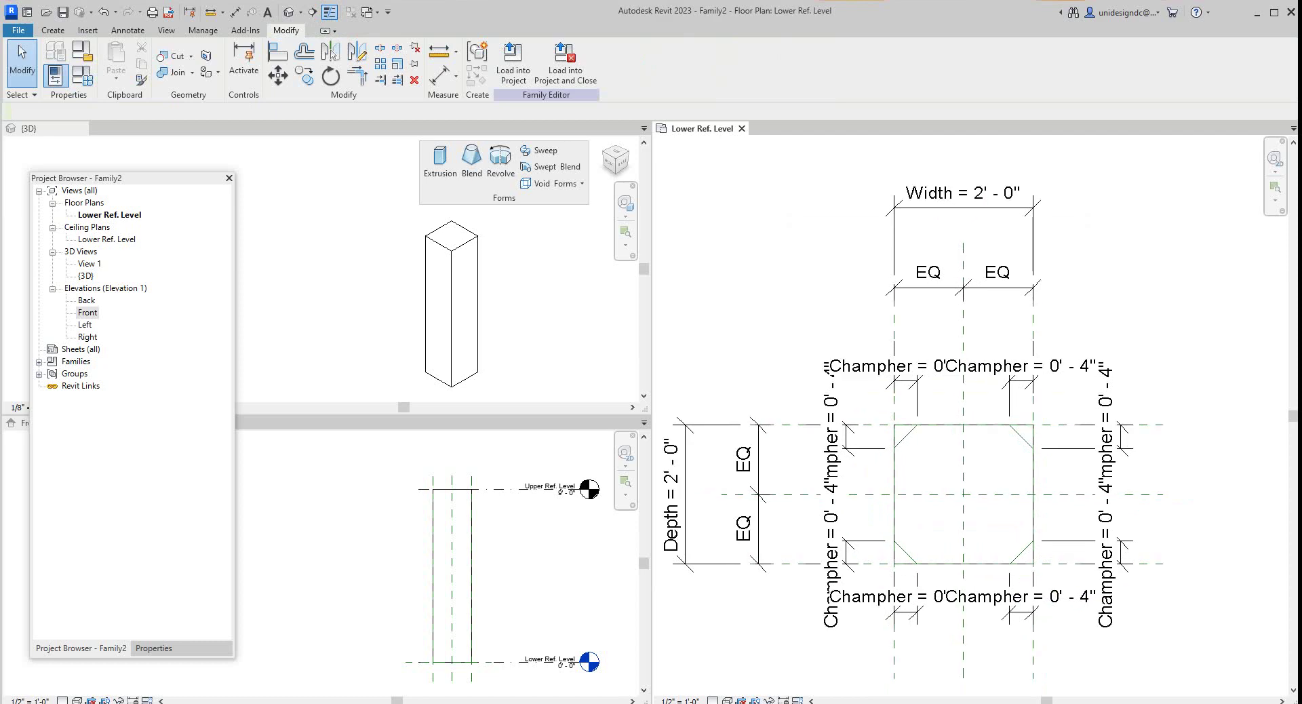
pyautogui.scroll(-1, 928, 471)
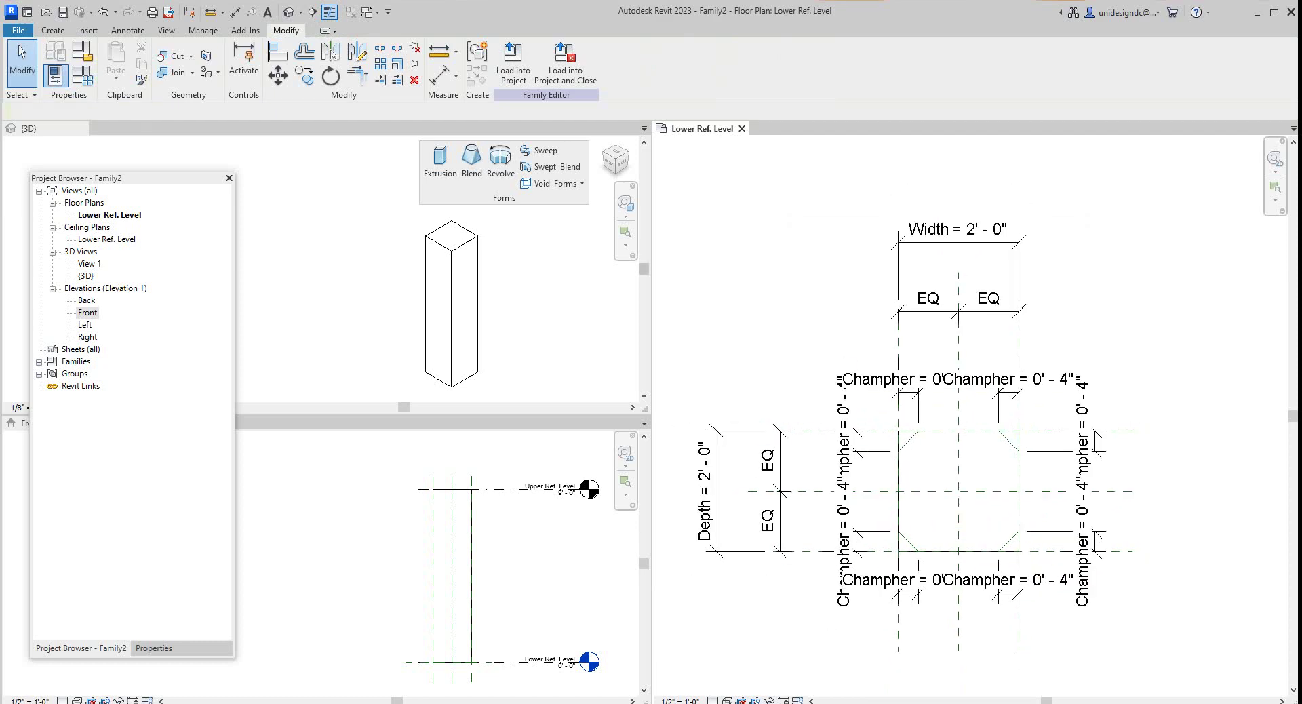
pyautogui.scroll(1, 950, 465)
pyautogui.scroll(-2, 951, 463)
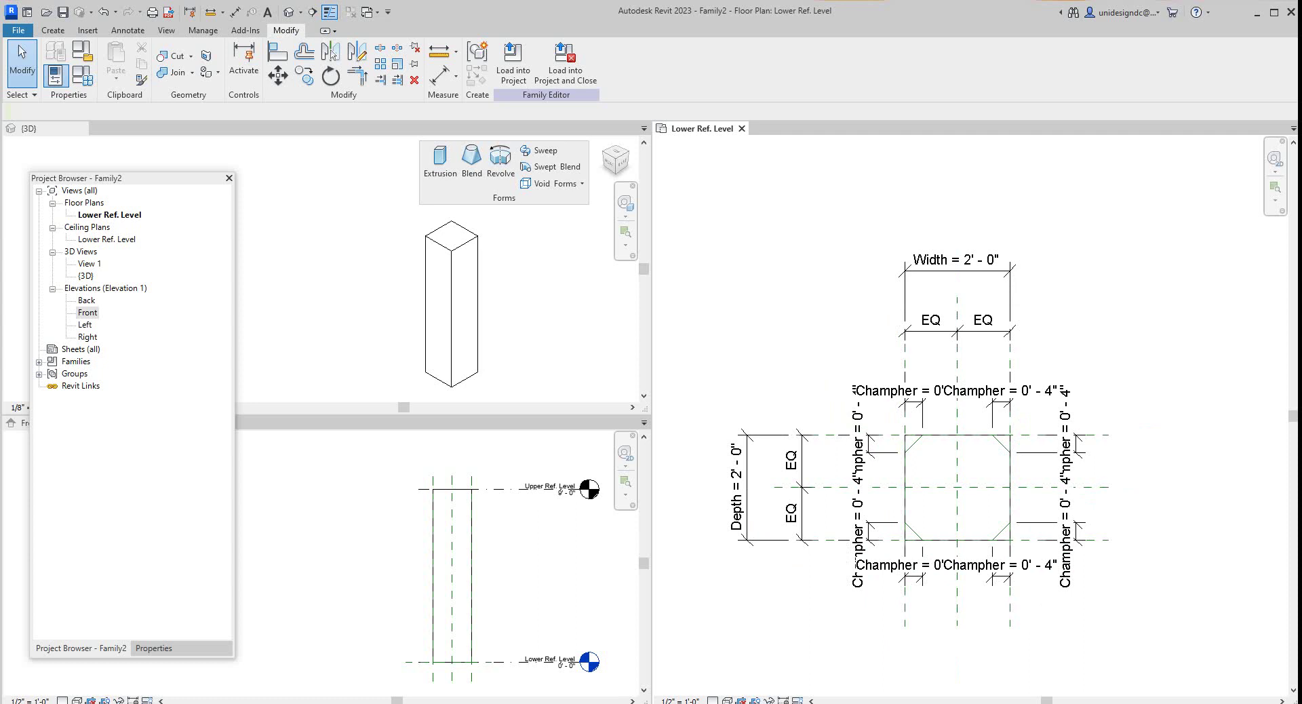
# - Move the Project Browser off the 3D view's controls and set that view's visual style to Shaded
pyautogui.moveTo(169, 178); pyautogui.dragTo(257, 228)
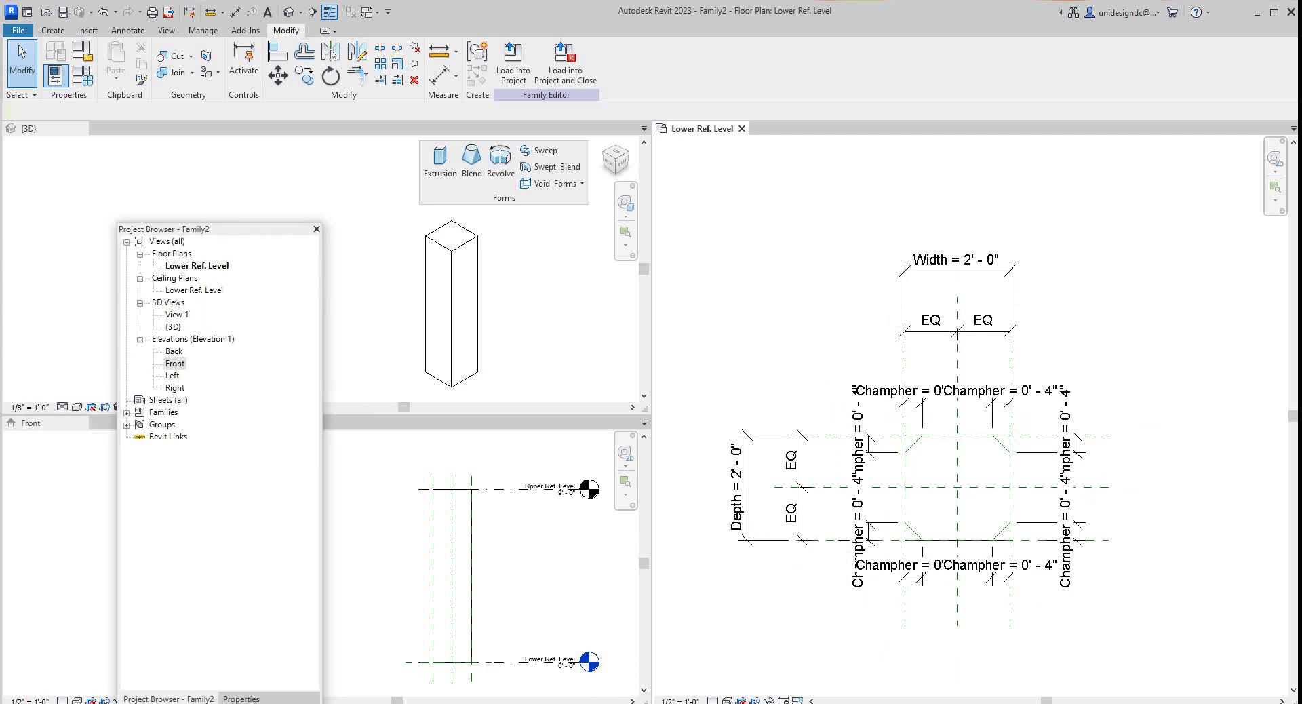
pyautogui.click(77, 407)
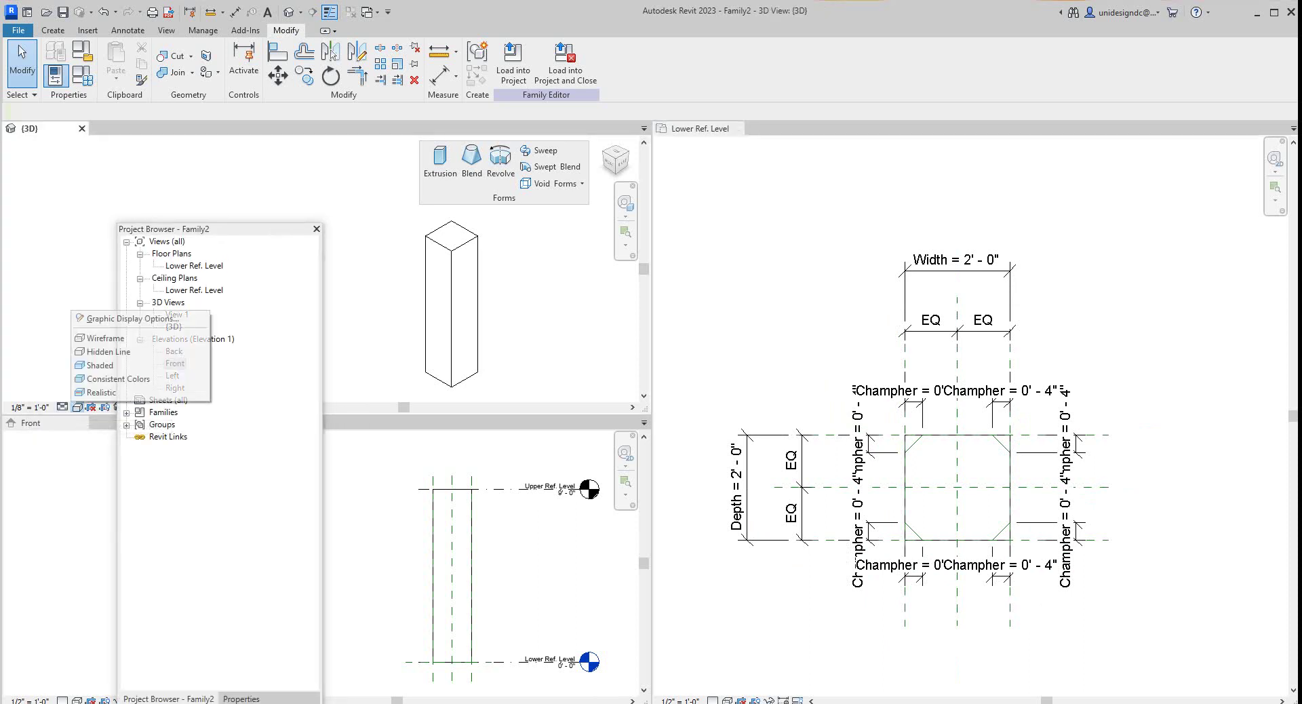
pyautogui.click(102, 366)
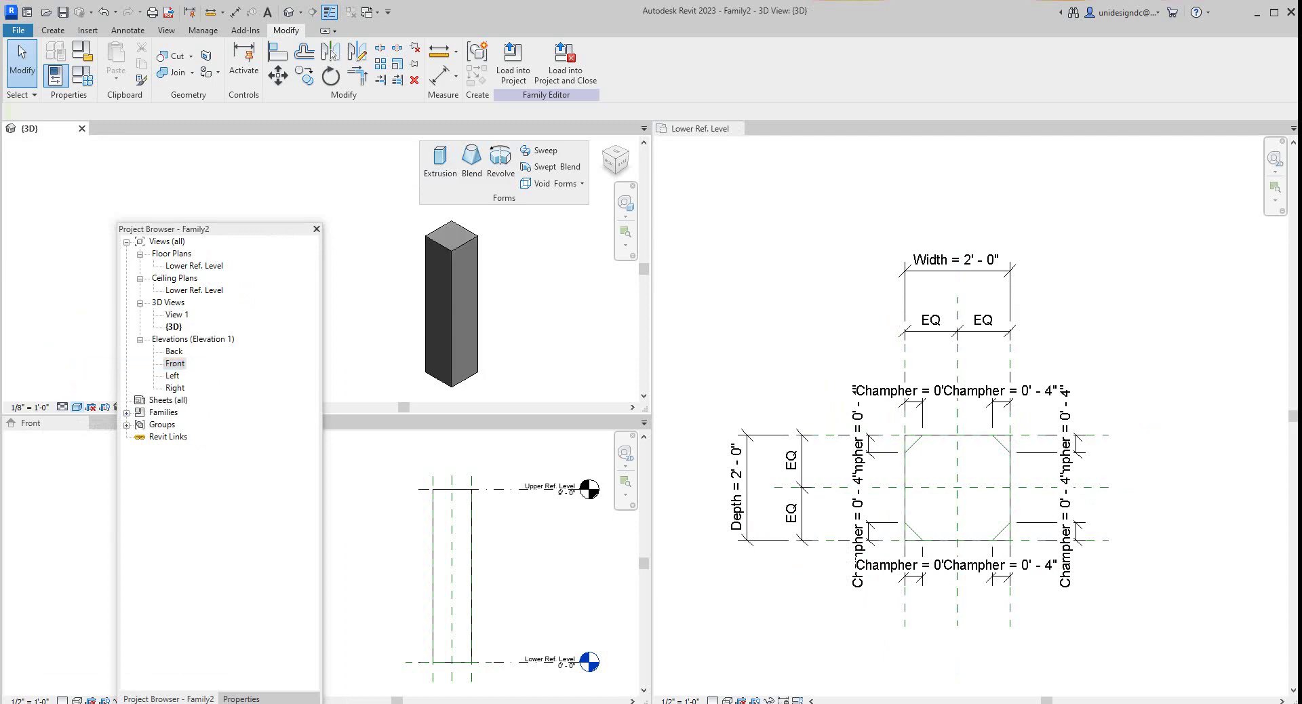
# - Move the Project Browser up and set the Front elevation's visual style to Shaded
pyautogui.moveTo(223, 234); pyautogui.dragTo(187, 172)
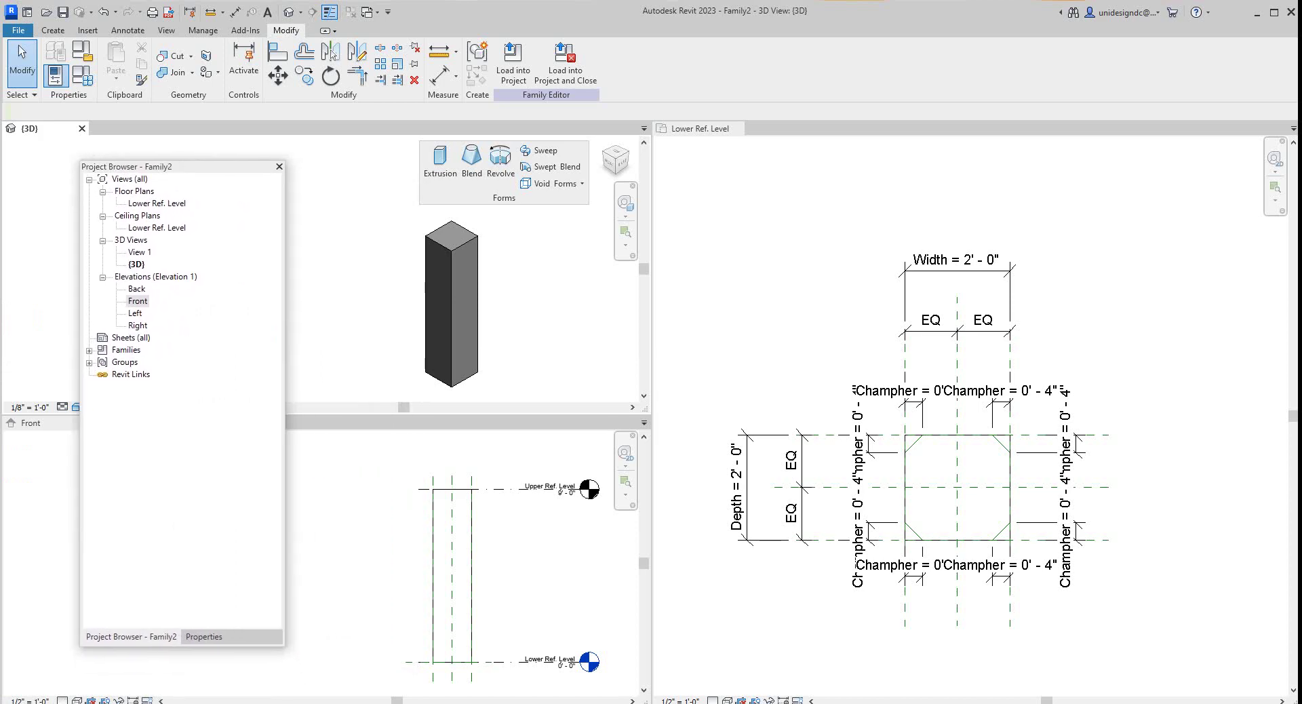
pyautogui.click(77, 700)
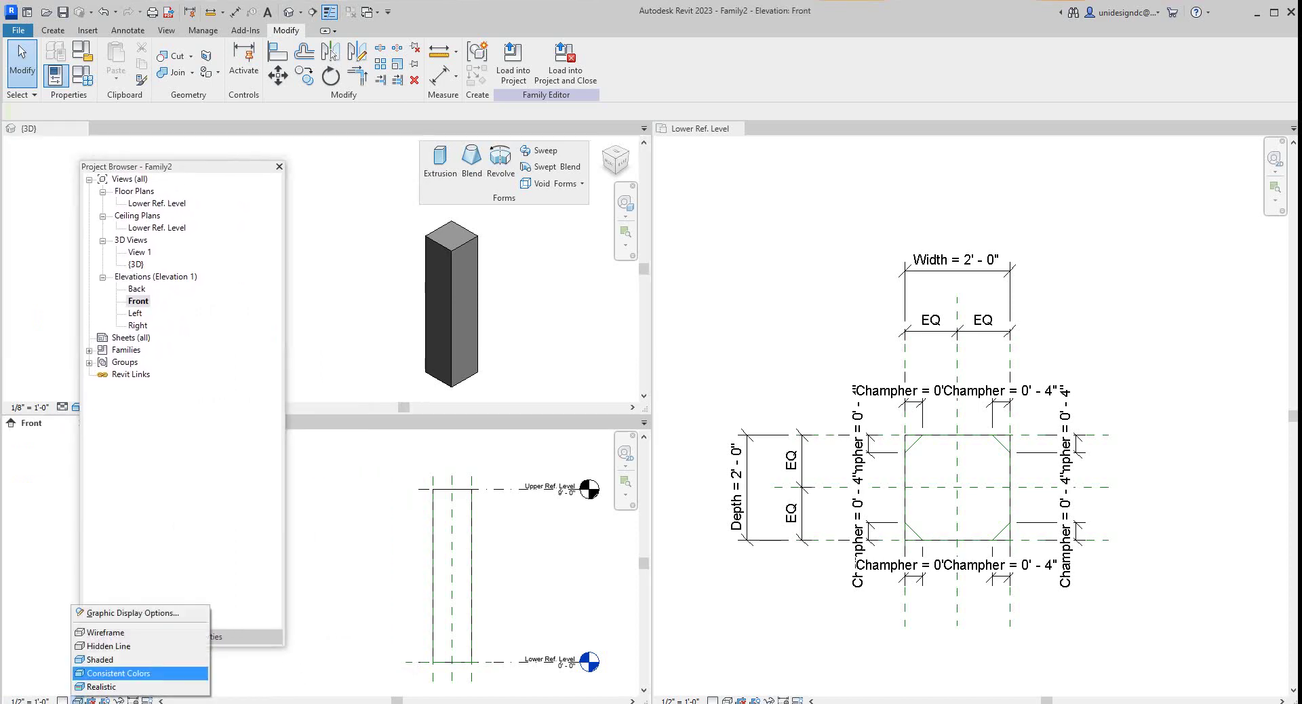
pyautogui.click(101, 686)
pyautogui.press('s')
pyautogui.press('d')
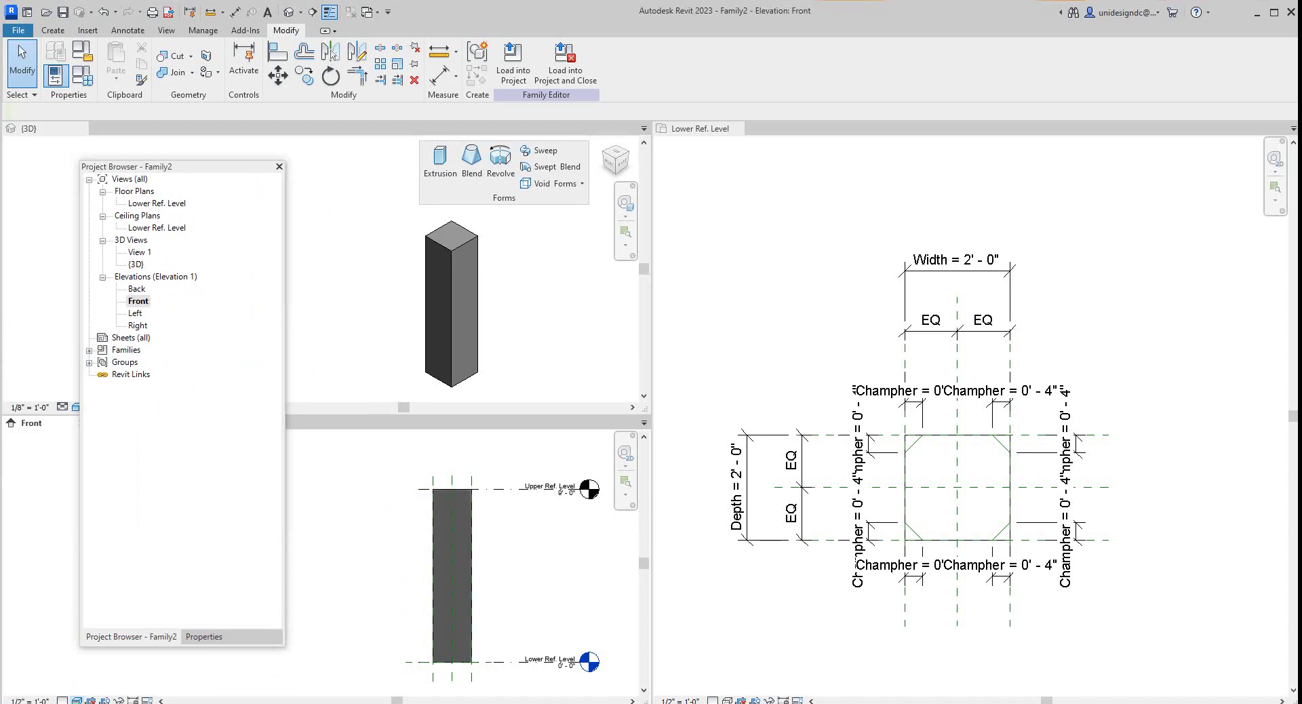
# - Set the 3D view's visual style to Realistic and move the Project Browser aside
pyautogui.moveTo(181, 167); pyautogui.dragTo(225, 230)
pyautogui.click(76, 407)
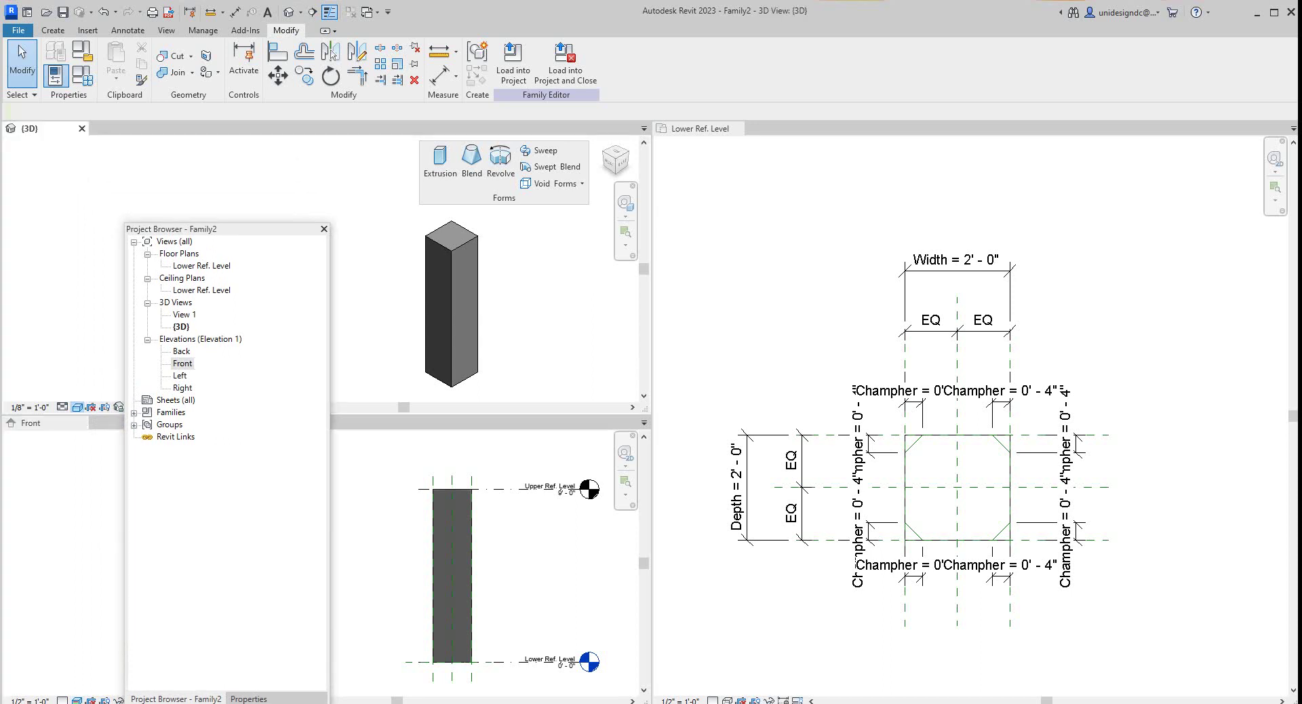
pyautogui.click(102, 392)
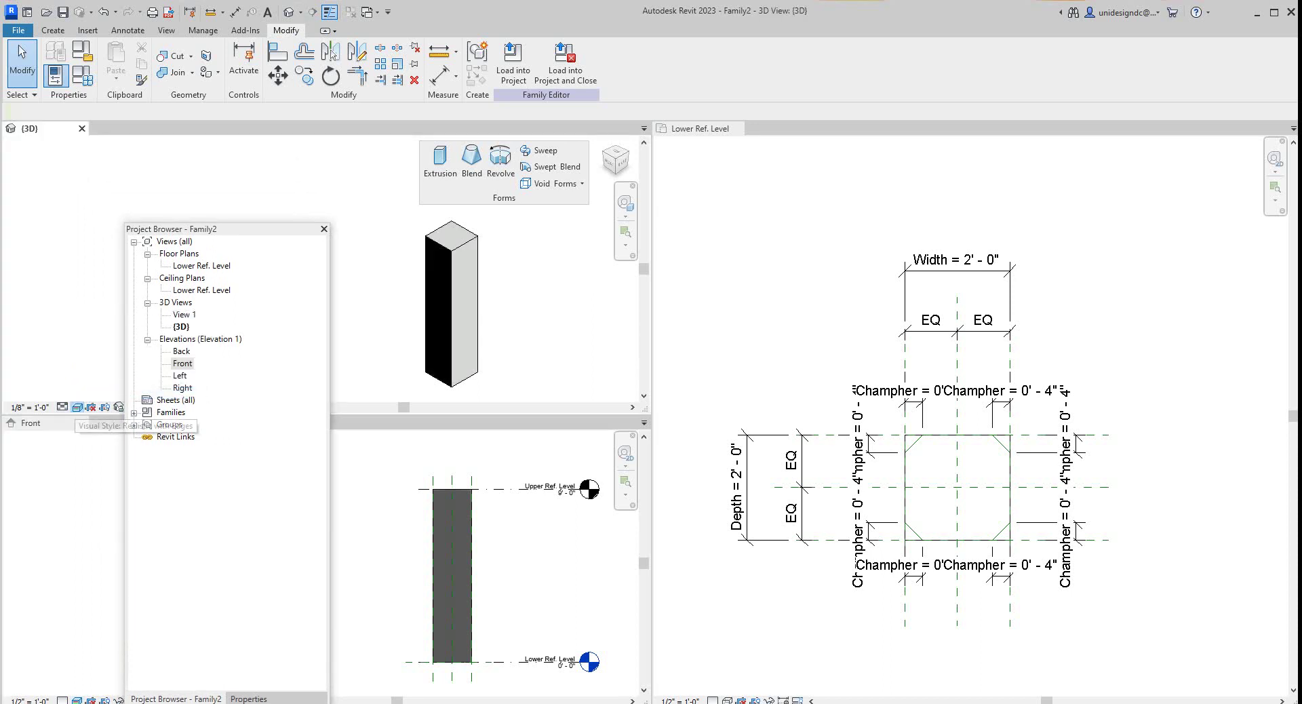
pyautogui.click(76, 407)
pyautogui.click(100, 365)
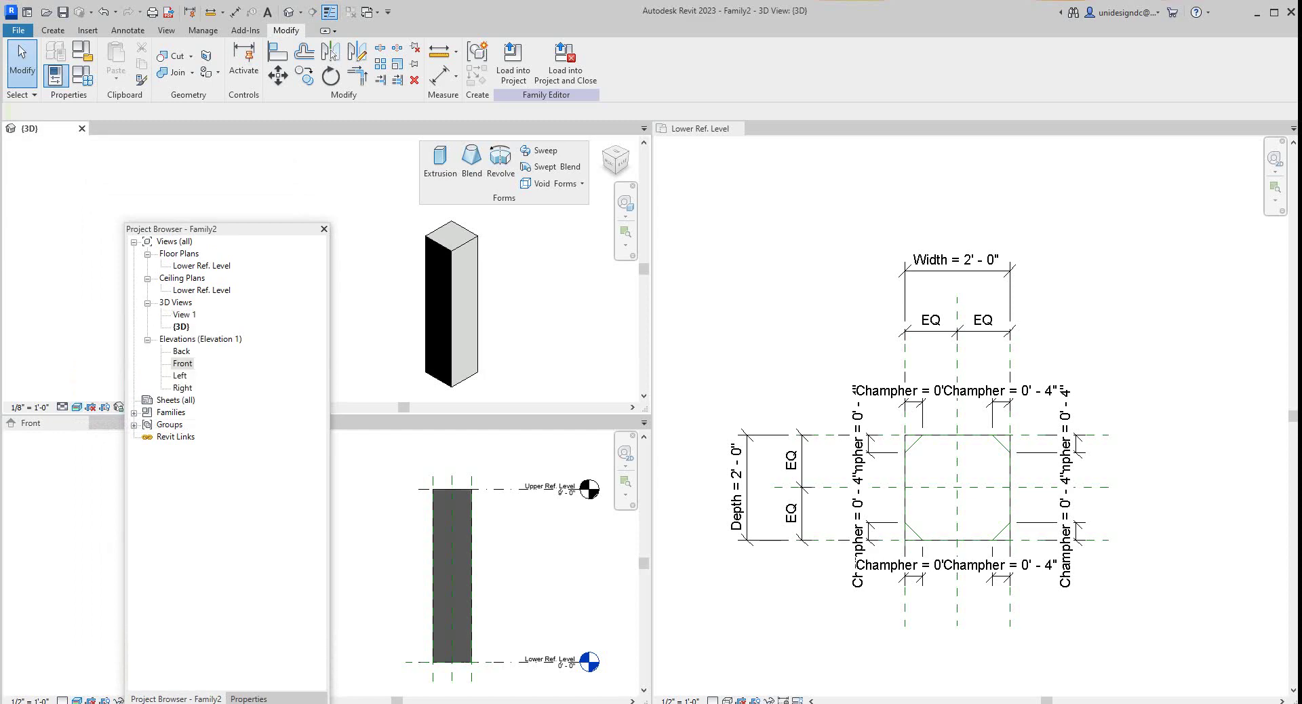
pyautogui.moveTo(169, 229); pyautogui.dragTo(103, 243)
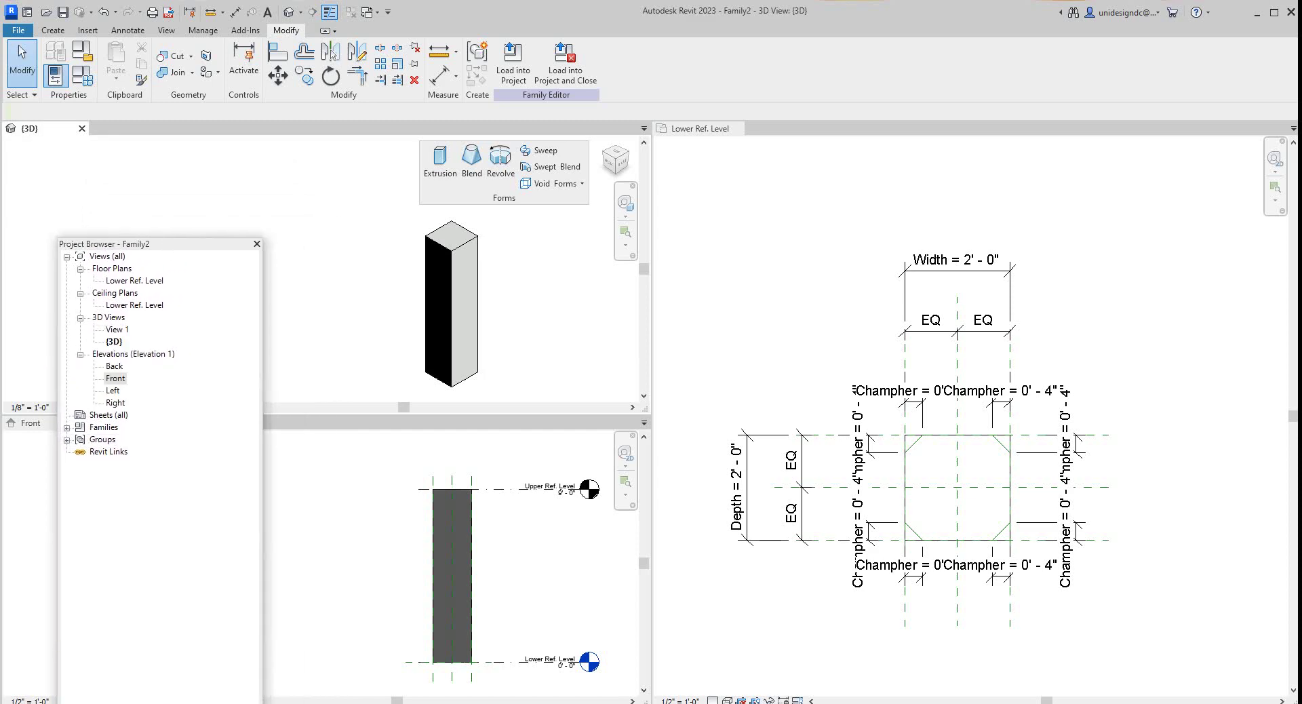
# - Start a solid extrusion in the Lower Ref. Level plan, picking the column's four outer edges and four chamfer lines as locked profile lines
pyautogui.scroll(-2, 870, 505)
pyautogui.scroll(1, 993, 503)
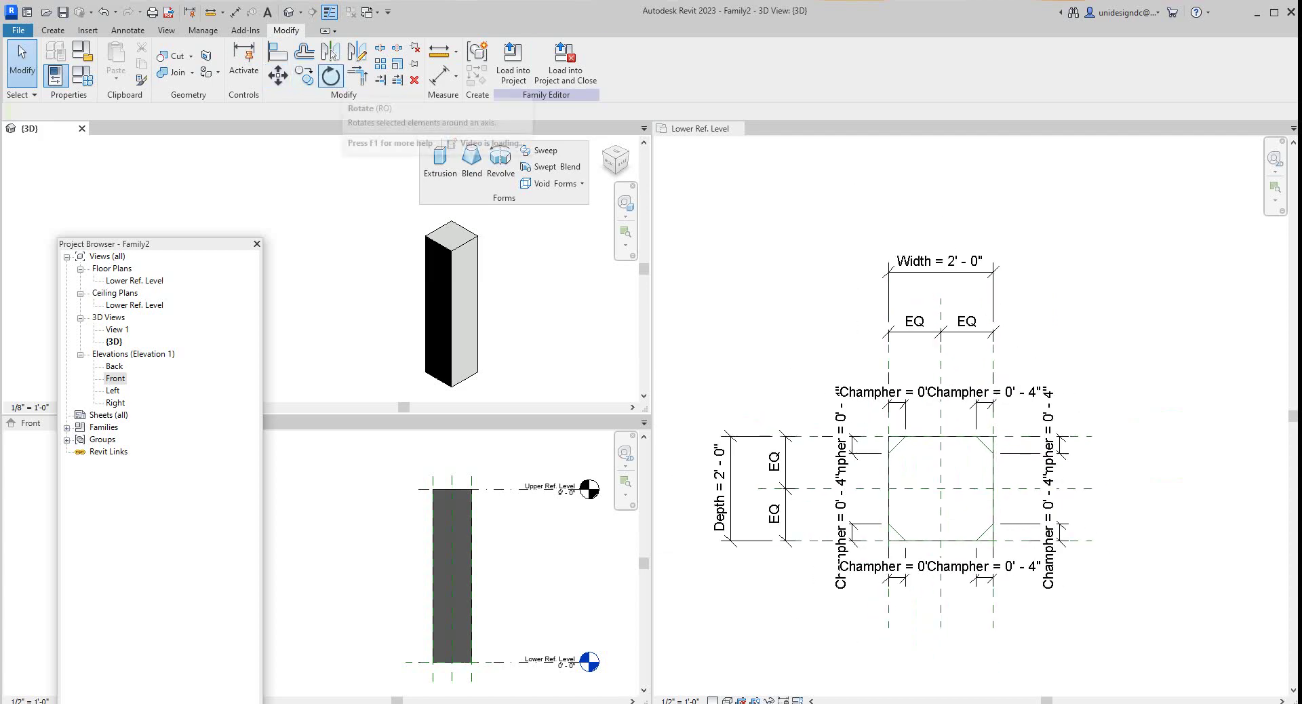
pyautogui.click(773, 298)
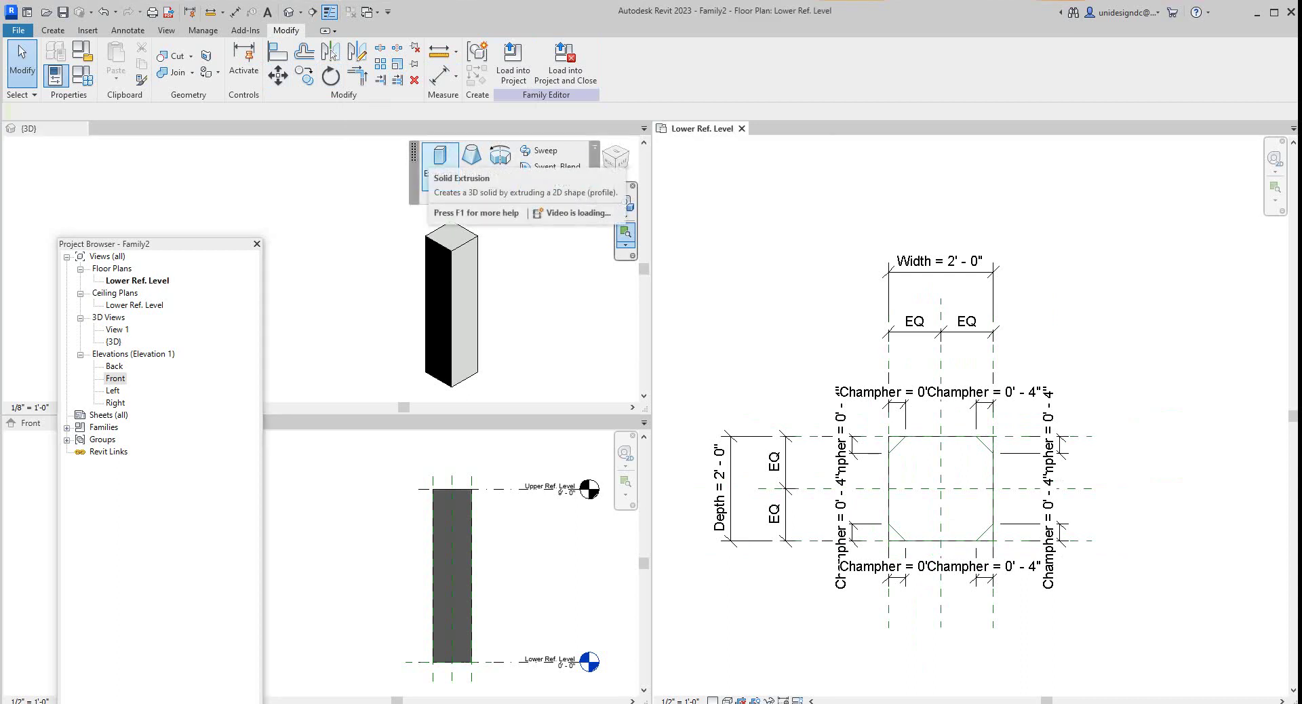
pyautogui.click(440, 157)
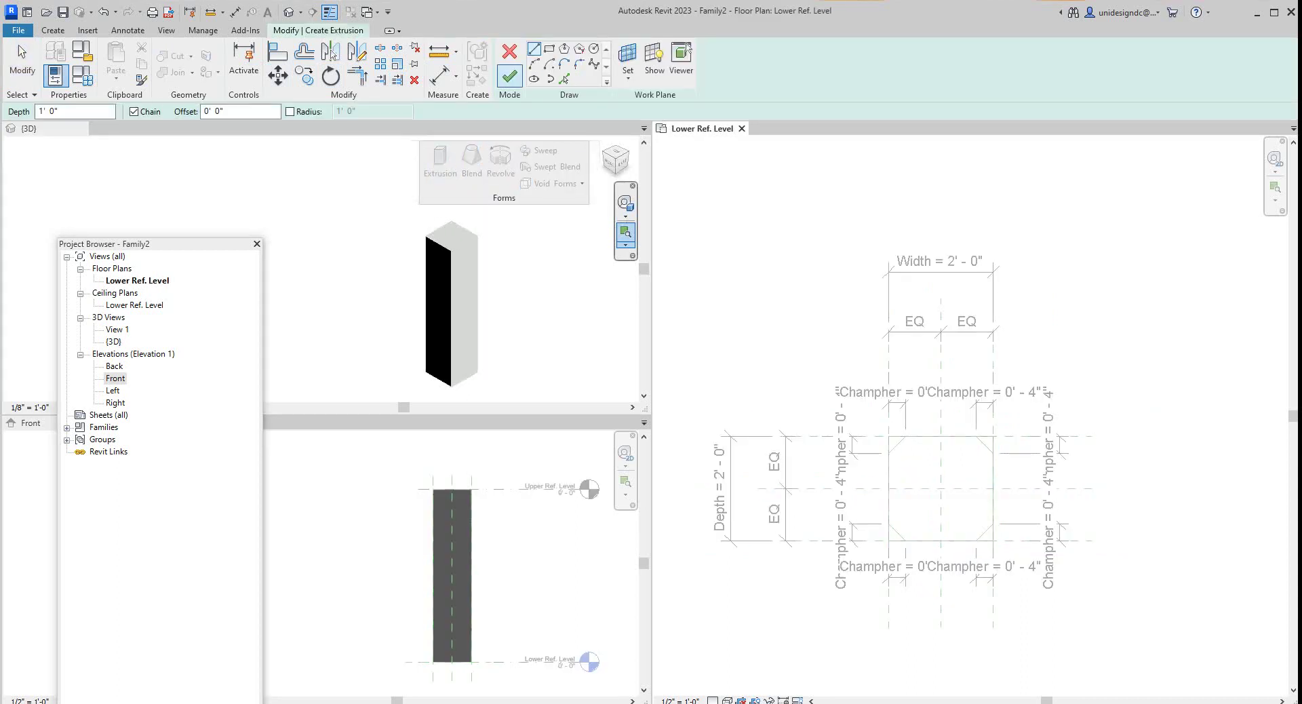
pyautogui.click(565, 79)
pyautogui.scroll(1, 974, 483)
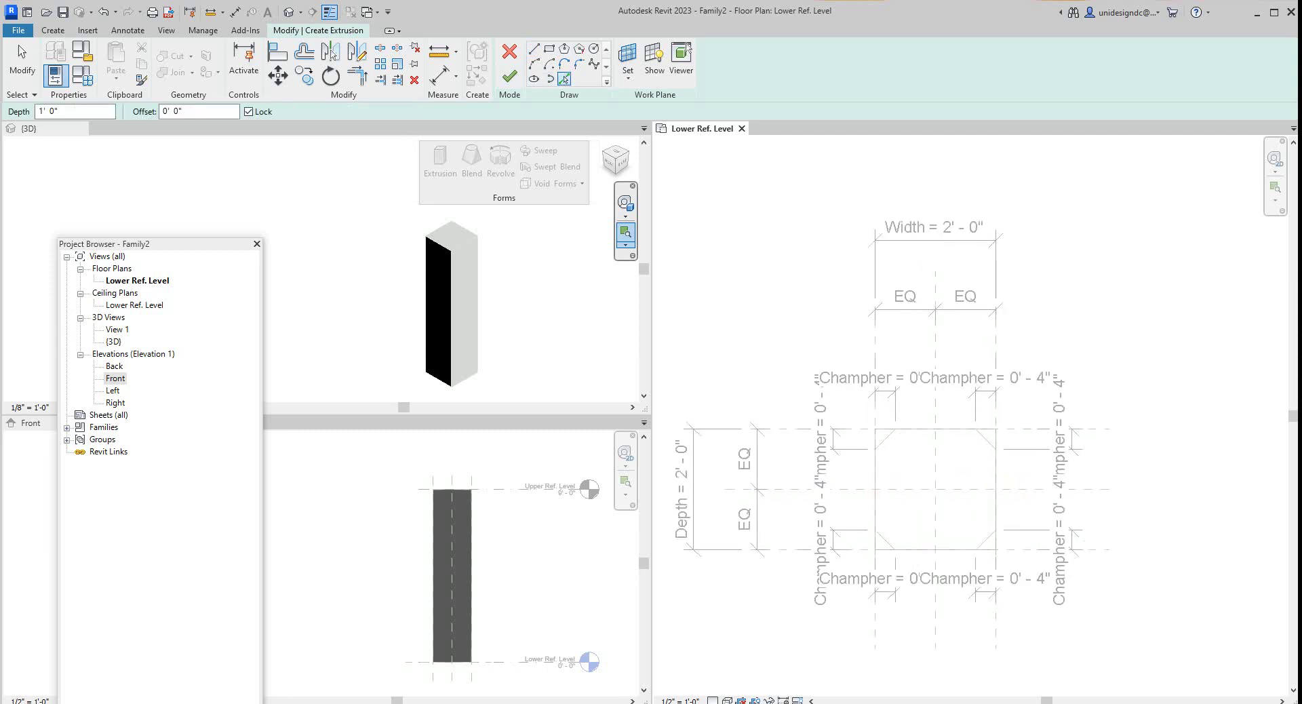
pyautogui.click(885, 438)
pyautogui.click(949, 429)
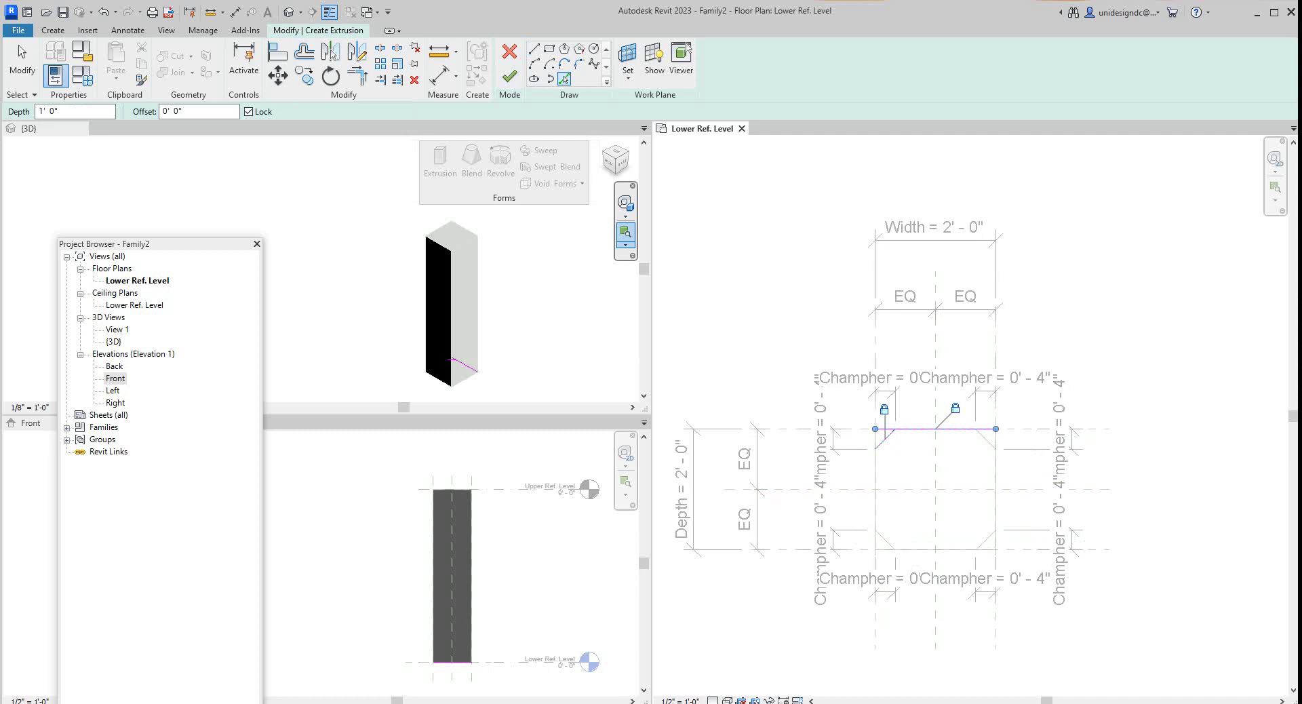
pyautogui.click(985, 439)
pyautogui.click(995, 495)
pyautogui.click(985, 539)
pyautogui.click(932, 549)
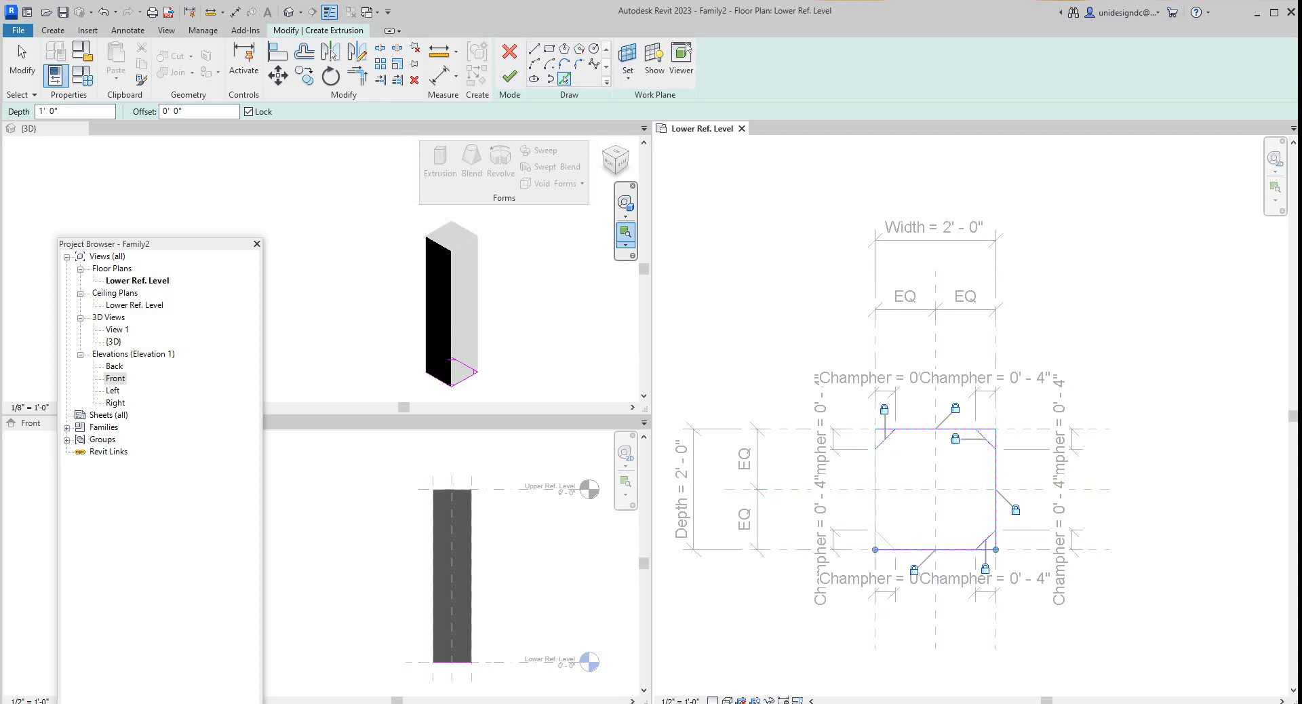
pyautogui.click(884, 539)
pyautogui.click(874, 488)
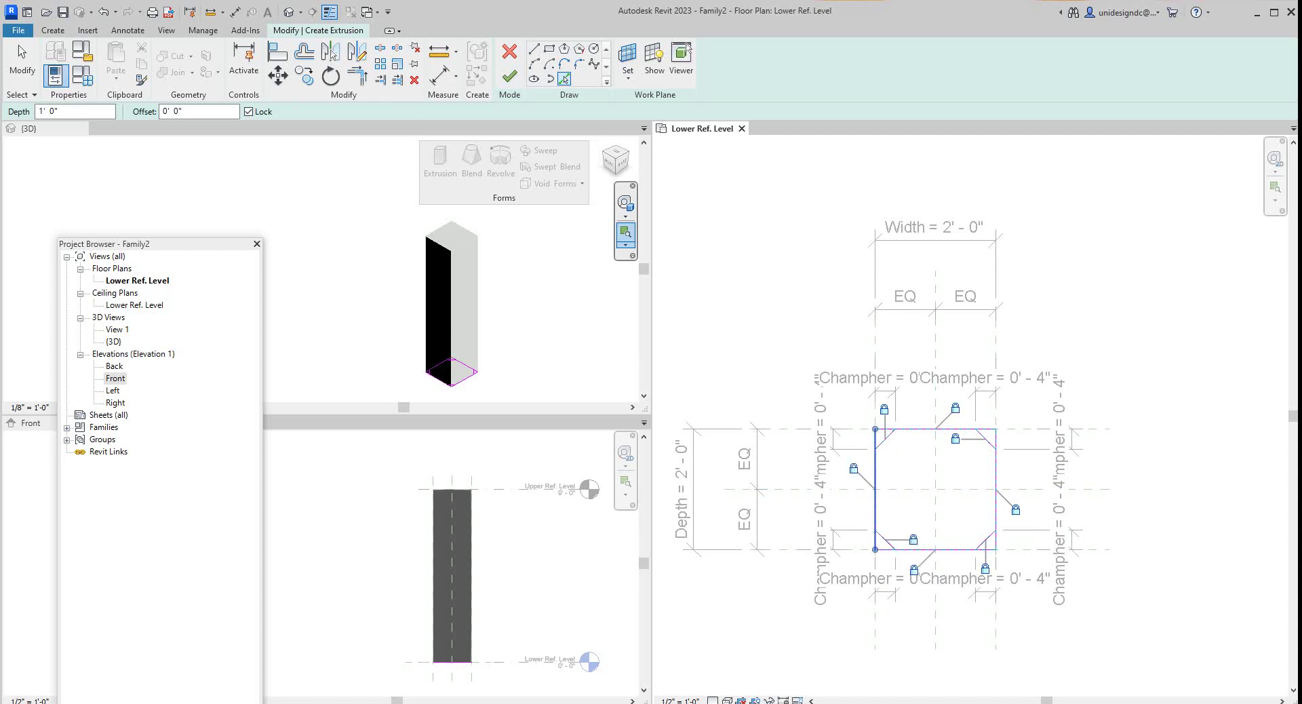
# - Trim the picked sketch lines at all four corners into a closed chamfered outline and finish the extrusion with a 1' 0" depth
pyautogui.scroll(1, 897, 443)
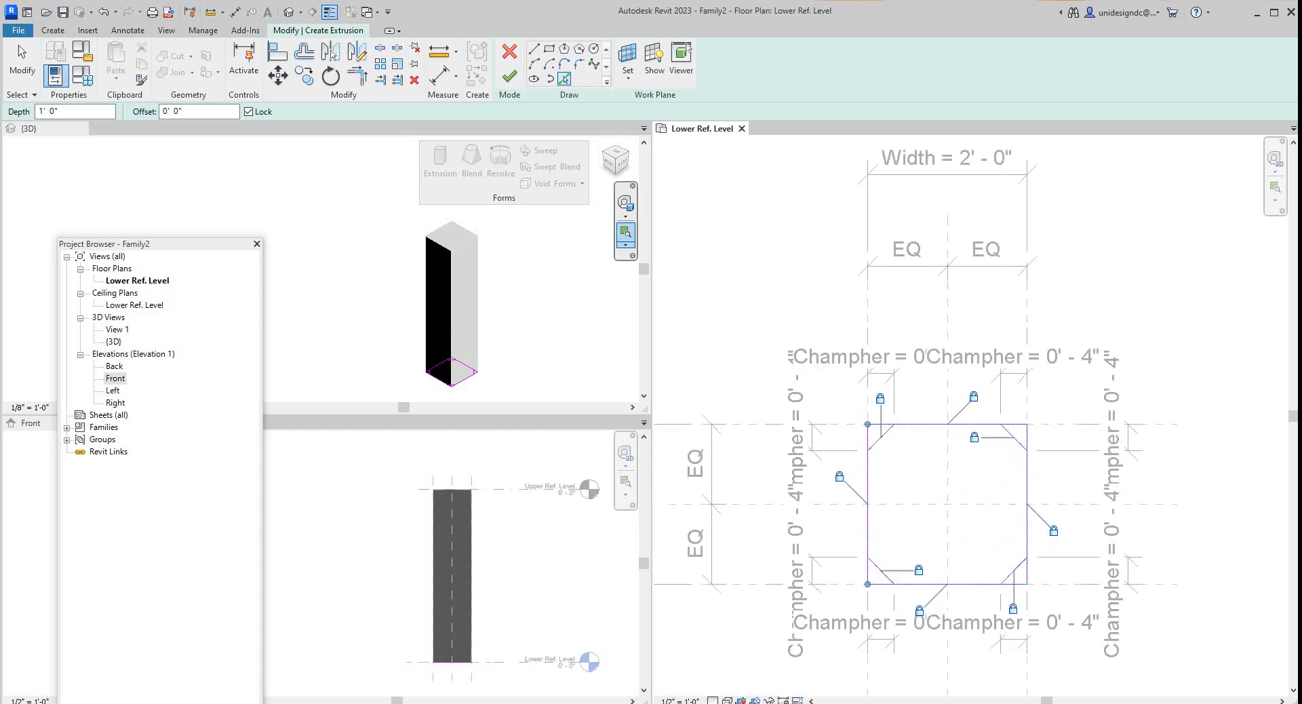
pyautogui.press('t')
pyautogui.press('r')
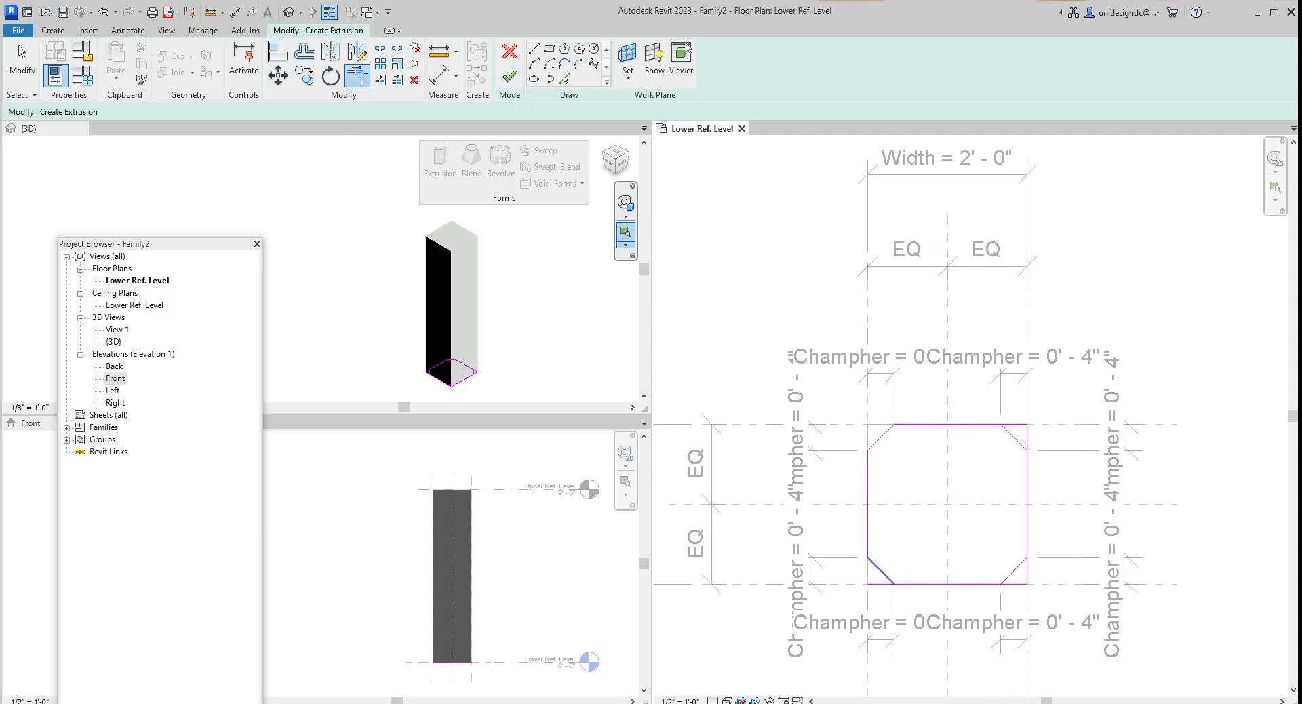
pyautogui.click(949, 584)
pyautogui.click(983, 584)
pyautogui.click(1013, 571)
pyautogui.click(1013, 437)
pyautogui.click(1027, 475)
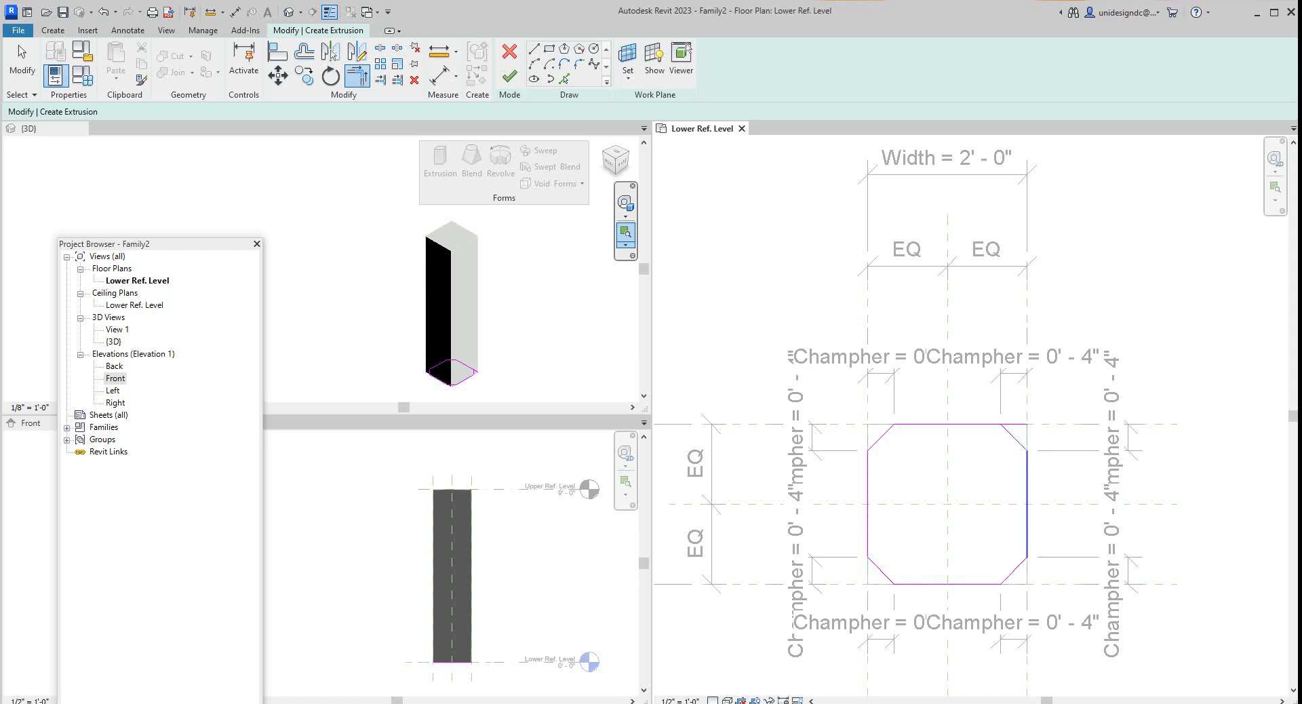
pyautogui.click(972, 424)
pyautogui.click(1013, 437)
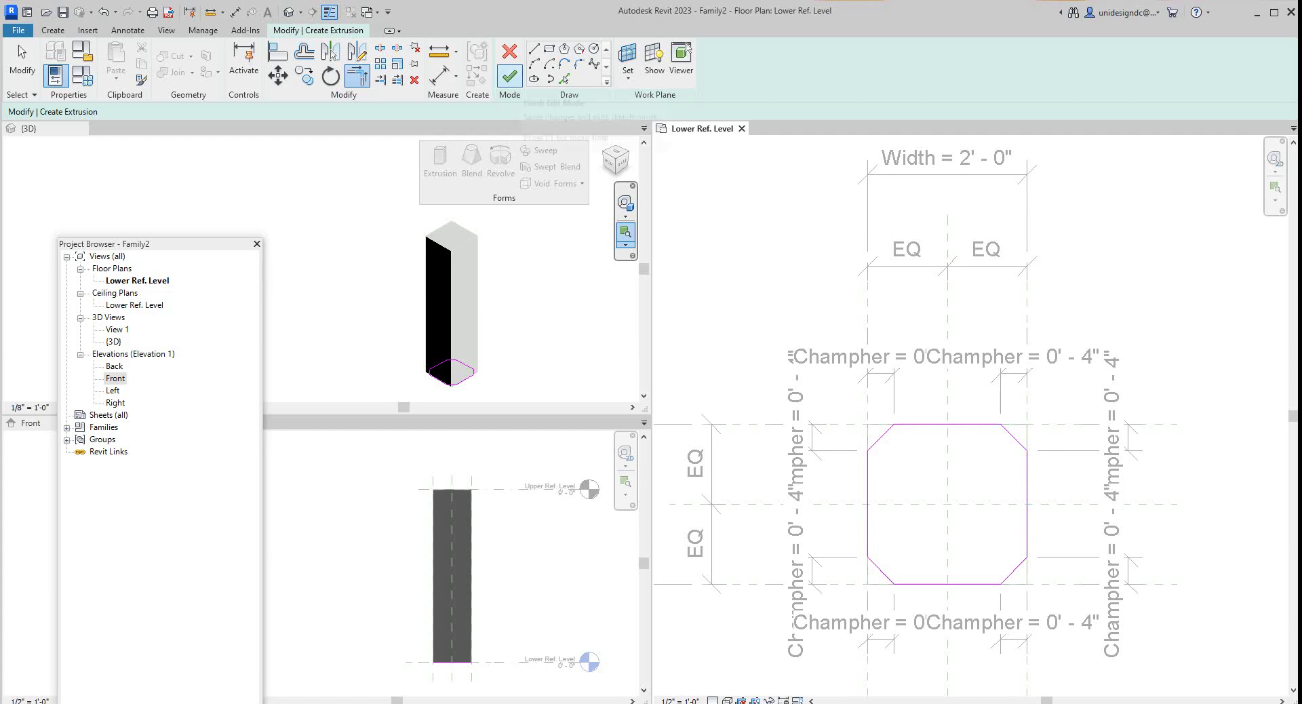
pyautogui.click(509, 76)
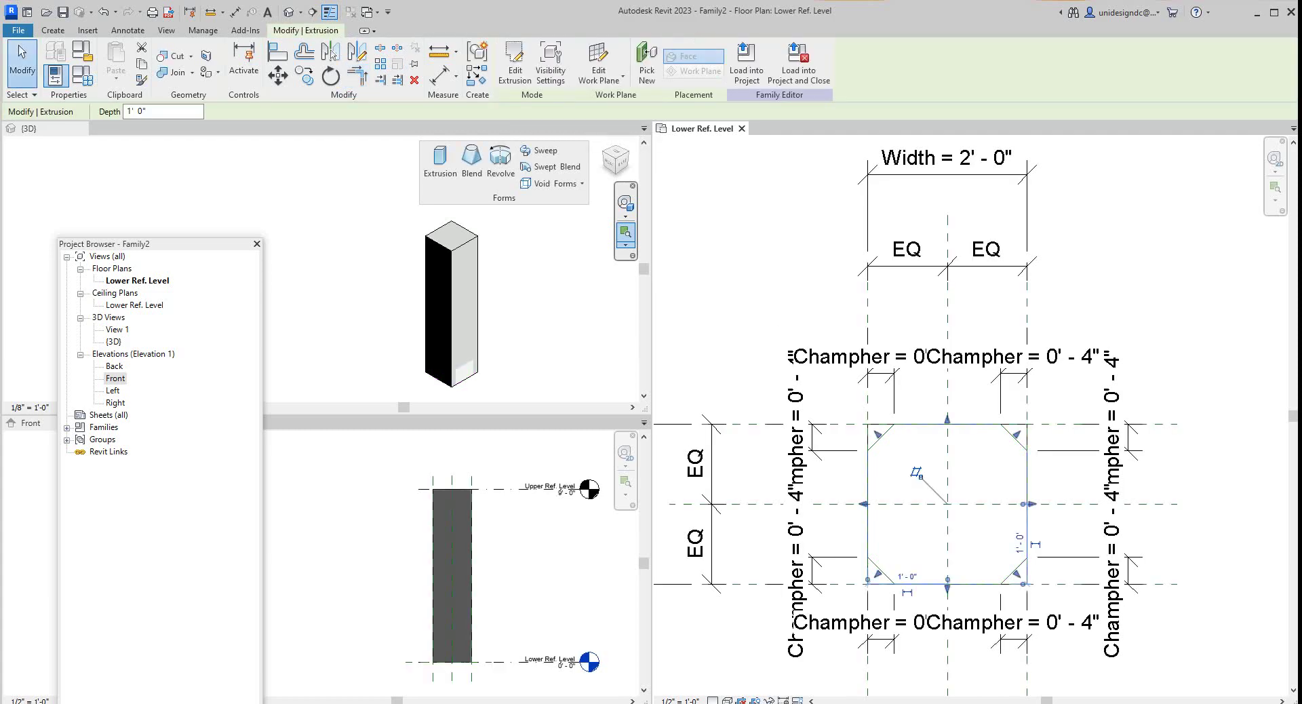
# - Select the template's original full-height rectangular extrusion in the 3D view and delete it
pyautogui.scroll(-1, 947, 461)
pyautogui.scroll(-1, 556, 567)
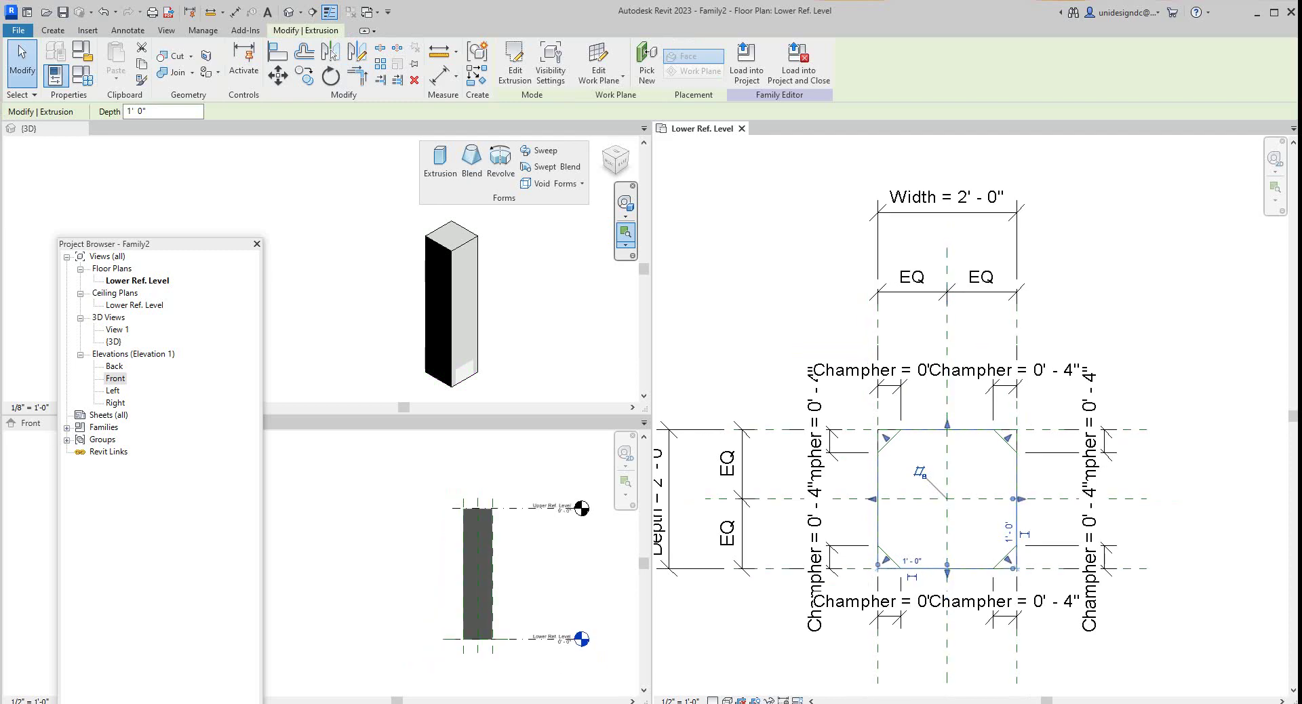
pyautogui.scroll(1, 475, 320)
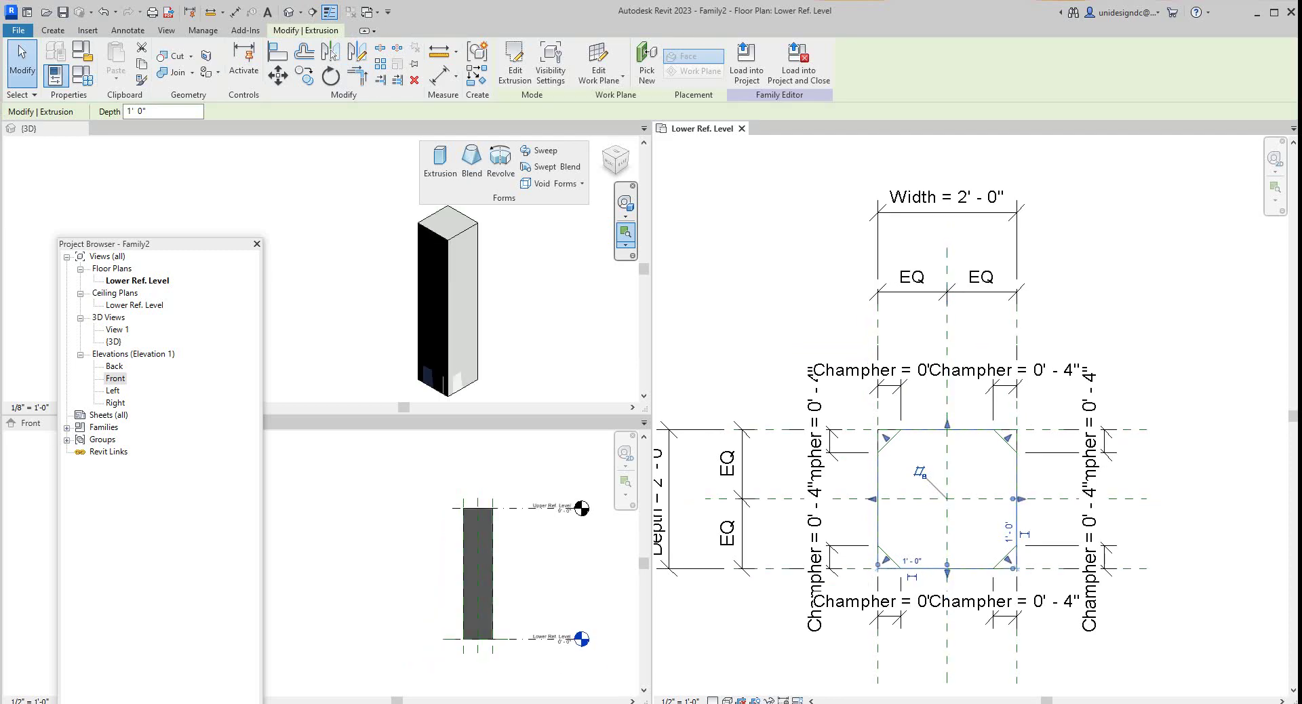
pyautogui.scroll(-1, 450, 298)
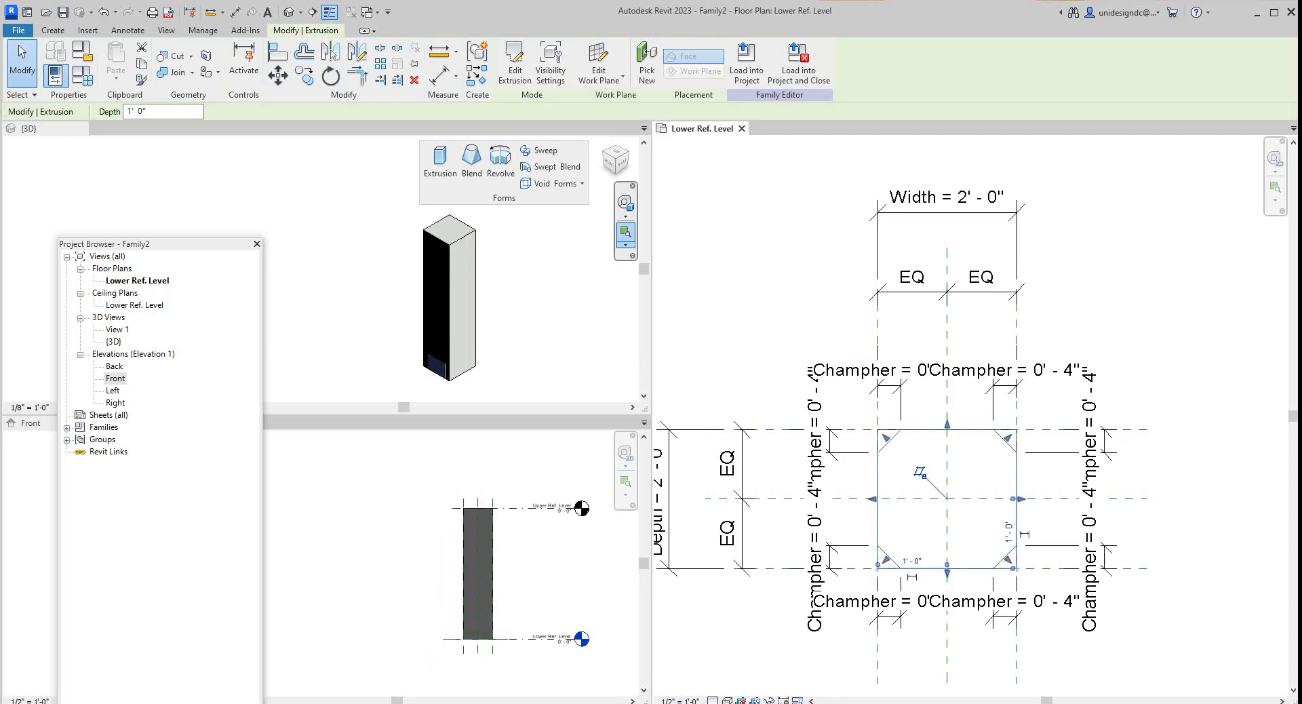
pyautogui.click(625, 232)
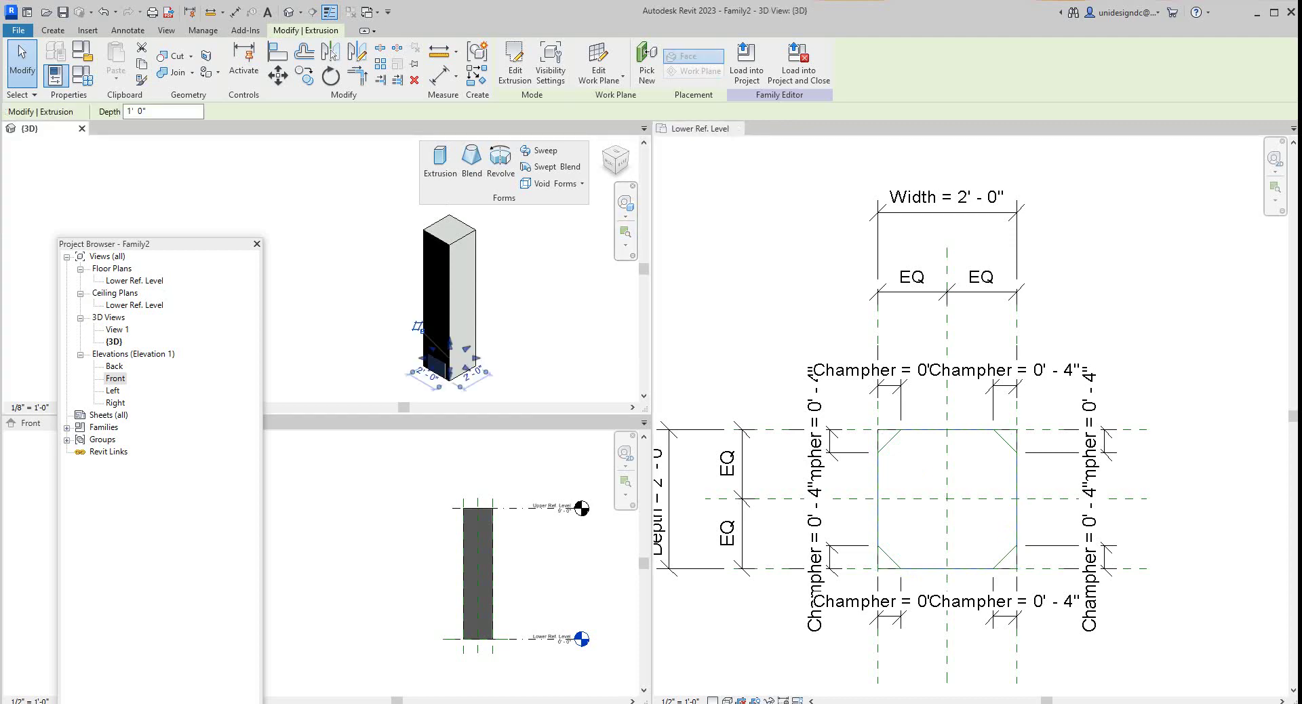
pyautogui.press('Return')
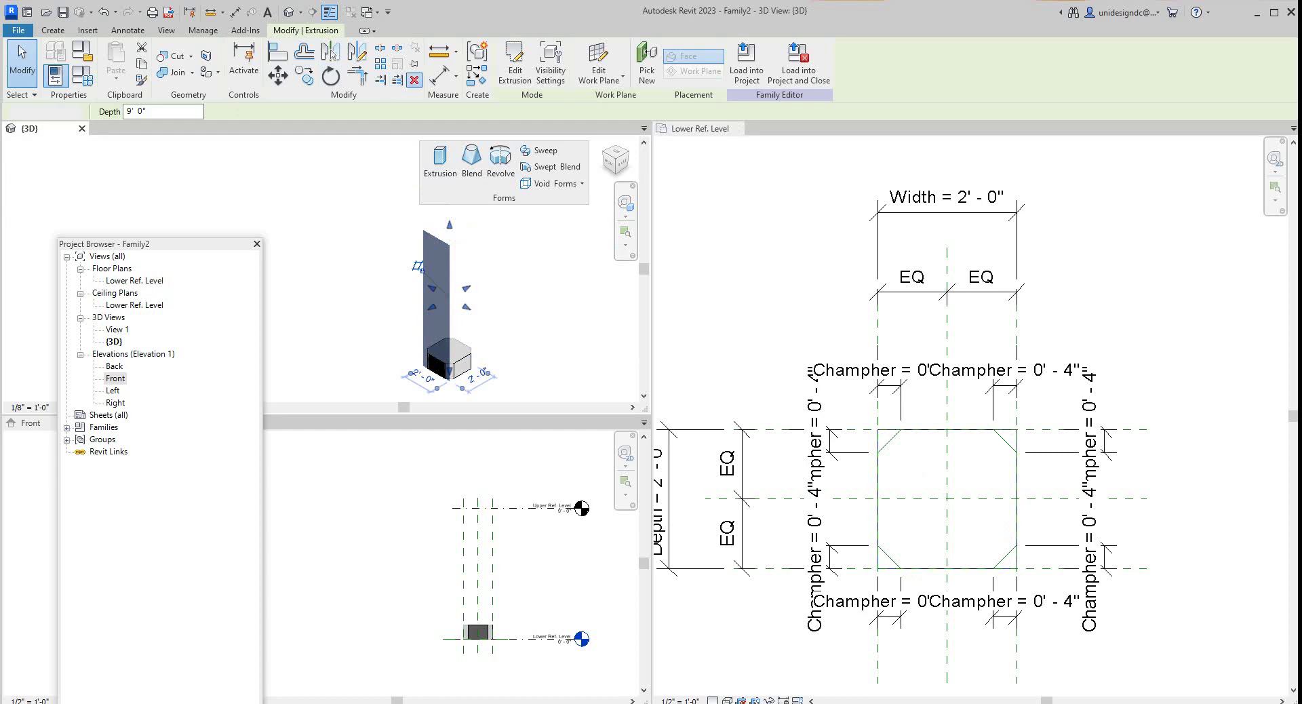
pyautogui.click(415, 79)
# - Align the top of the chamfered extrusion to the Upper Ref. Level in the Front elevation, with the alignment locked
pyautogui.scroll(2, 473, 629)
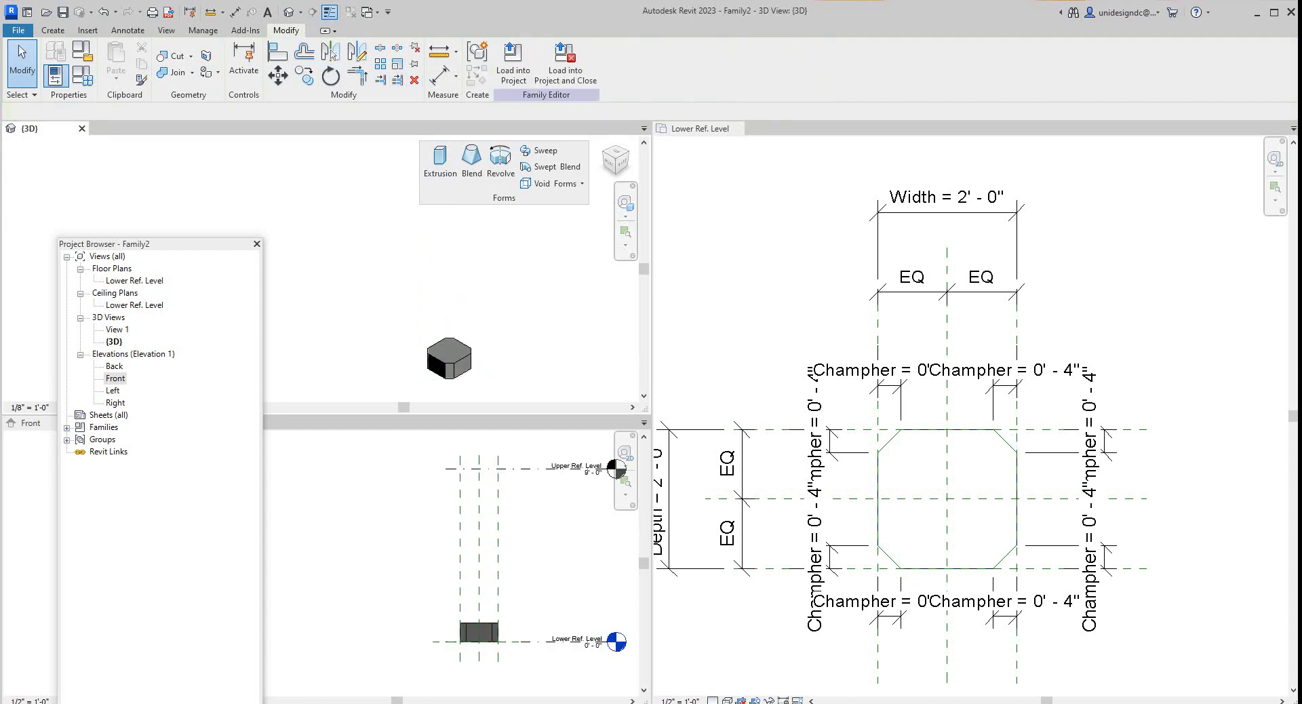
pyautogui.press('a')
pyautogui.press('l')
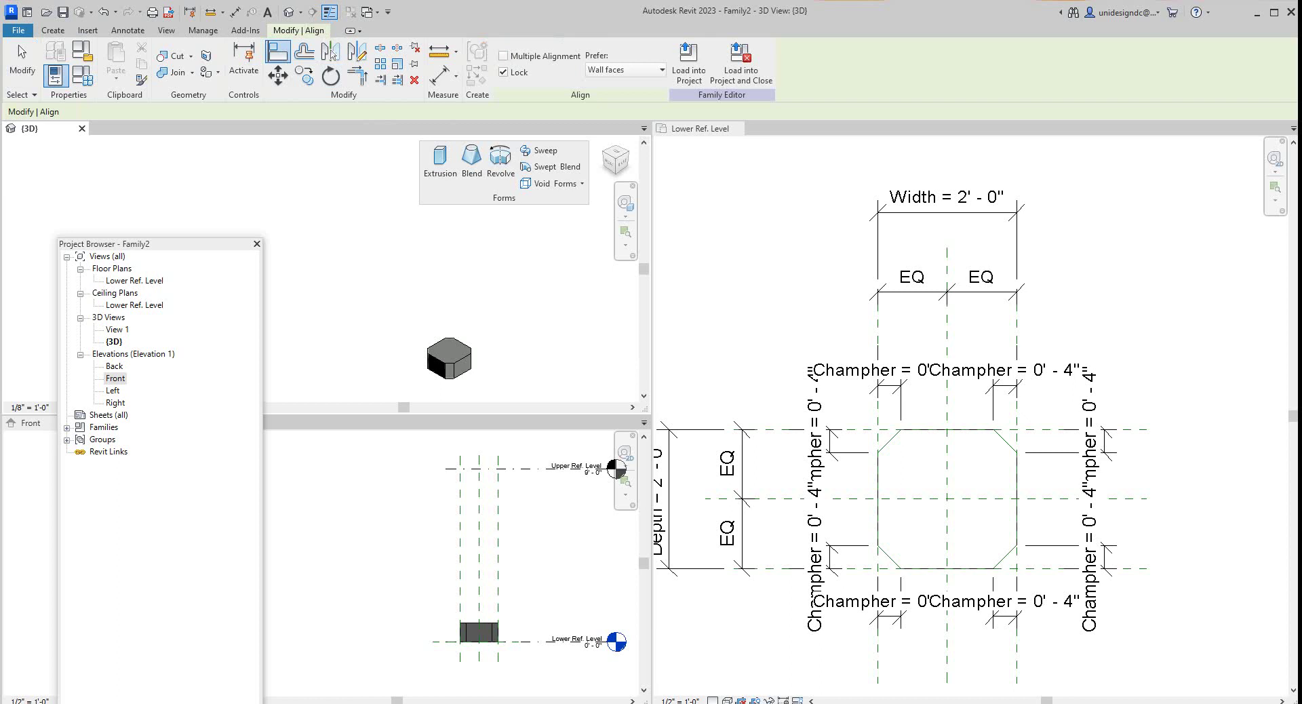
pyautogui.click(537, 535)
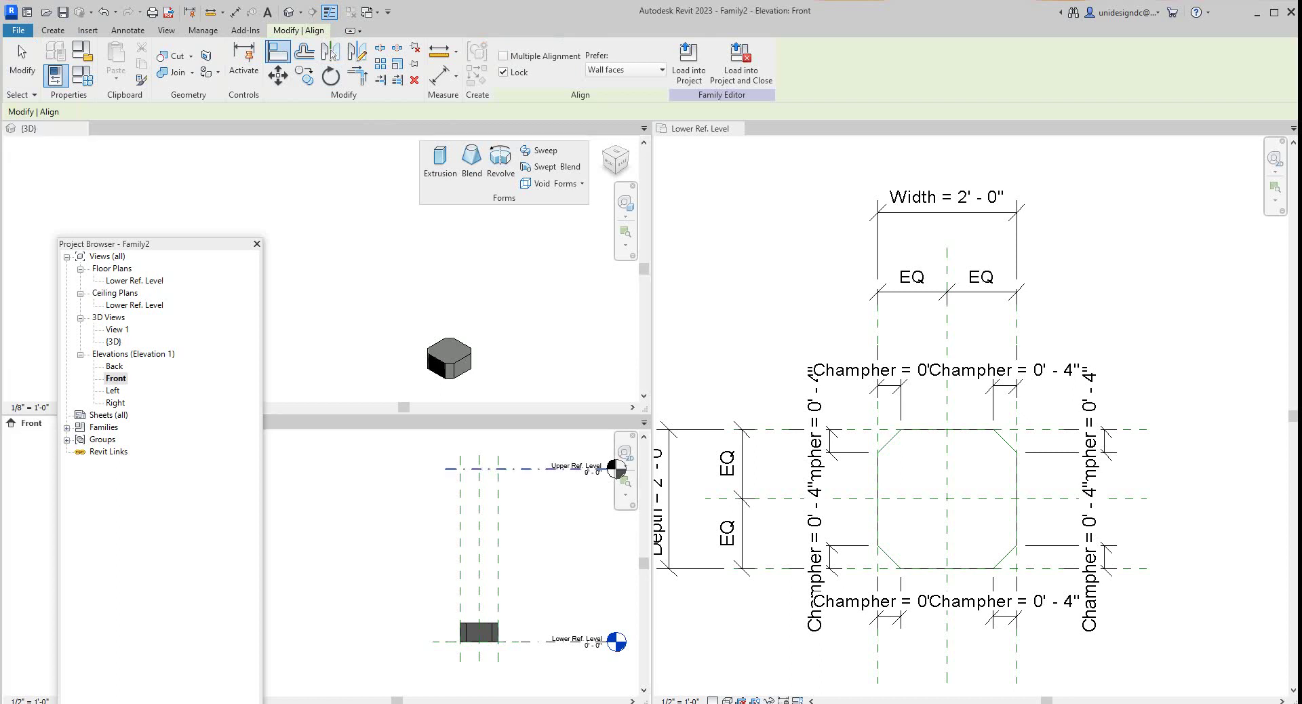
pyautogui.click(484, 622)
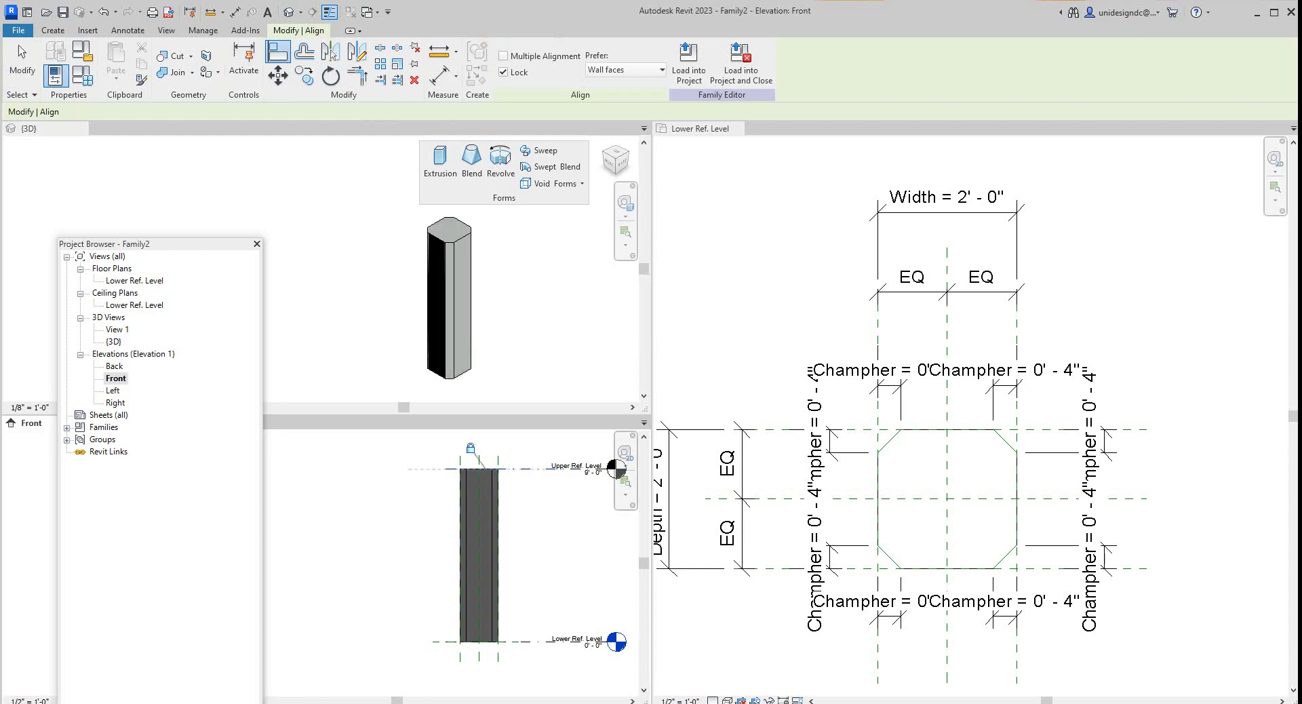
pyautogui.scroll(-2, 497, 349)
pyautogui.scroll(3, 494, 312)
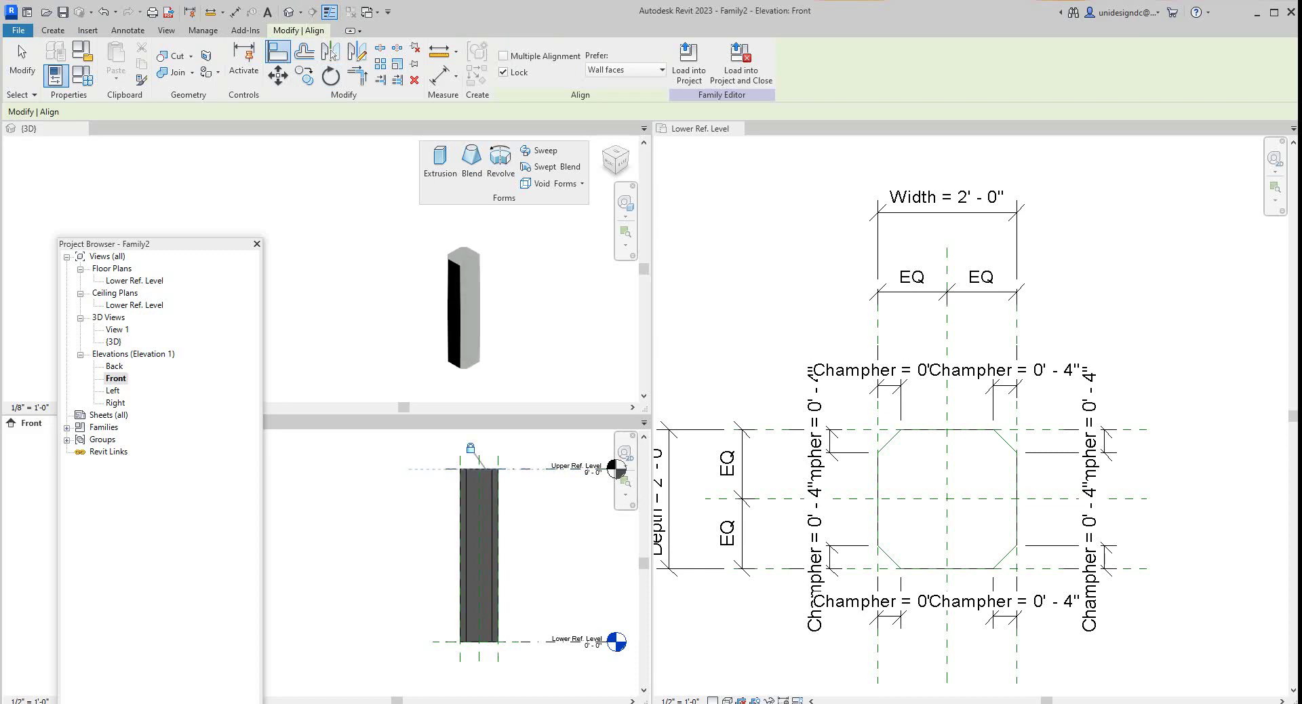
pyautogui.scroll(-2, 434, 289)
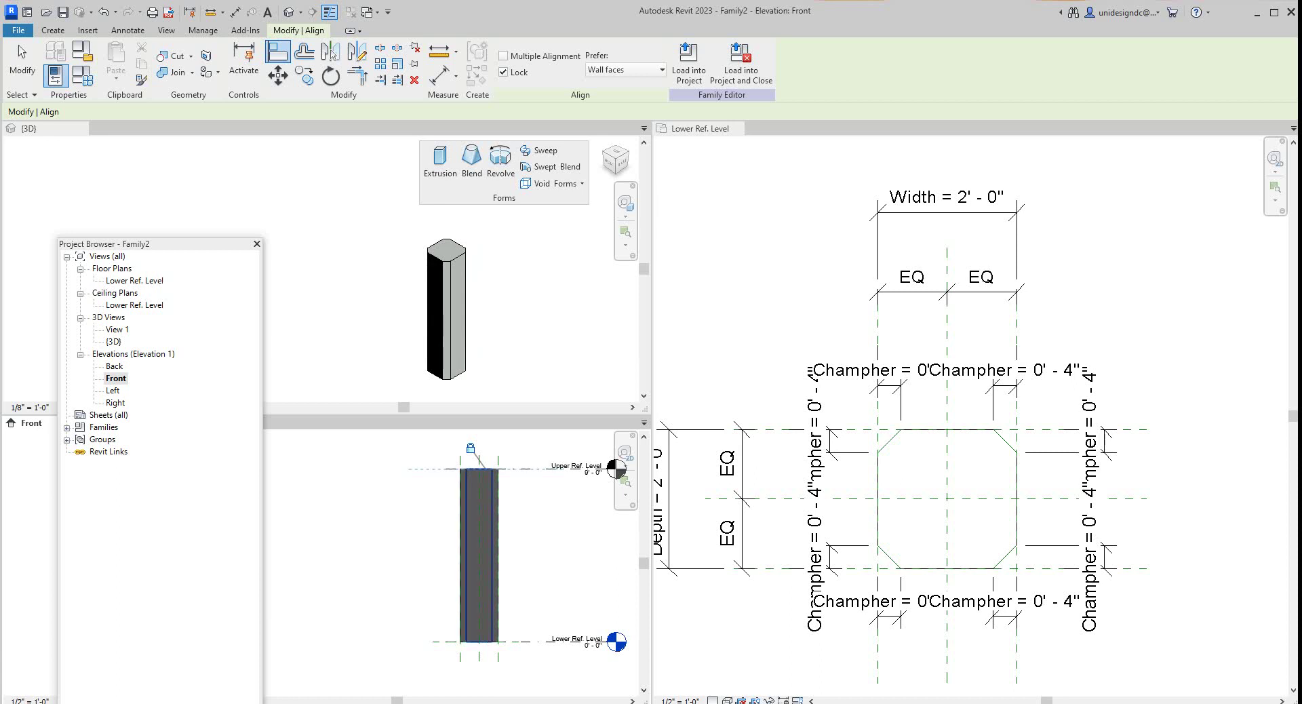
pyautogui.scroll(-2, 466, 510)
pyautogui.scroll(-1, 448, 341)
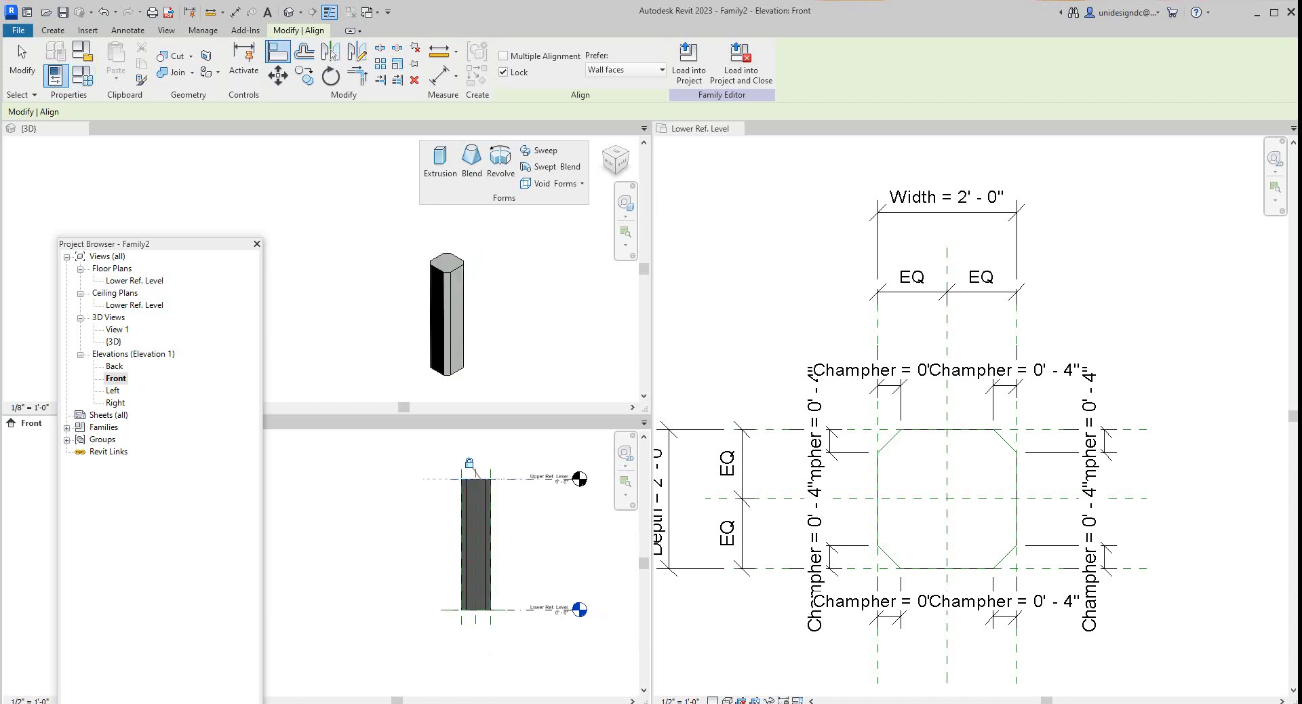
pyautogui.click(18, 30)
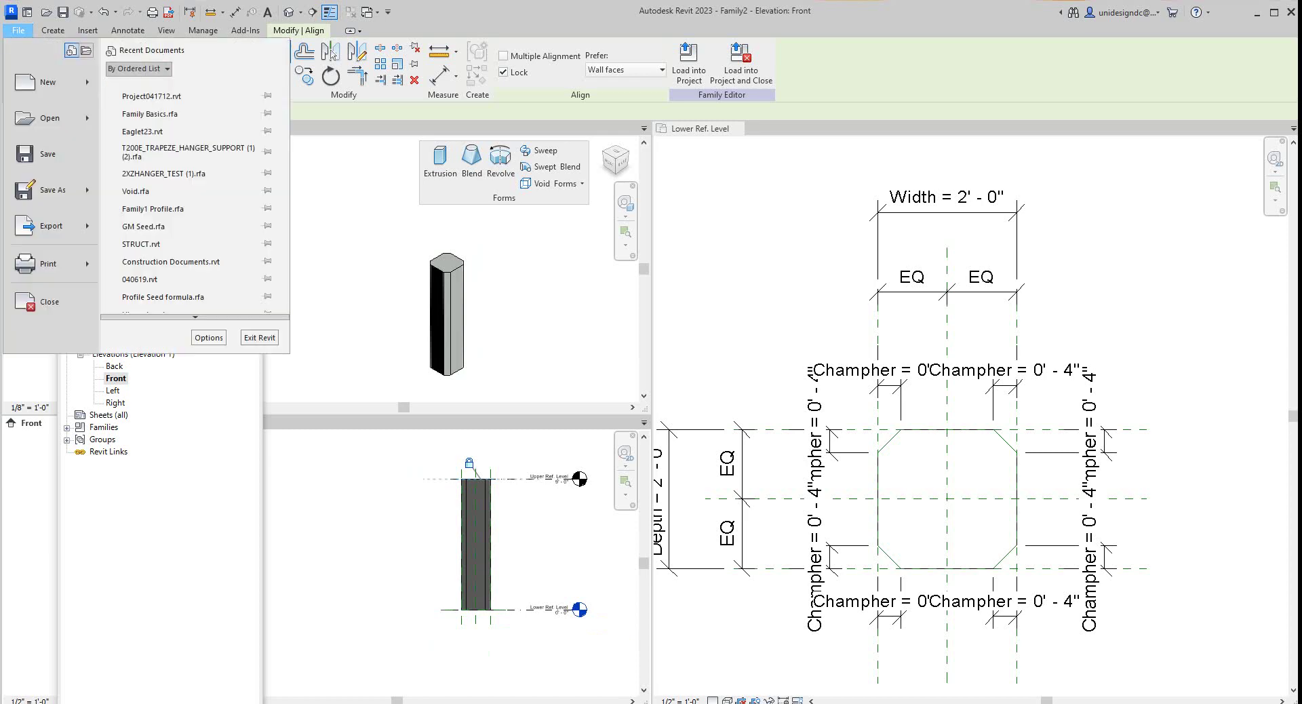
pyautogui.press('Down')
pyautogui.press('Down')
pyautogui.press('Right')
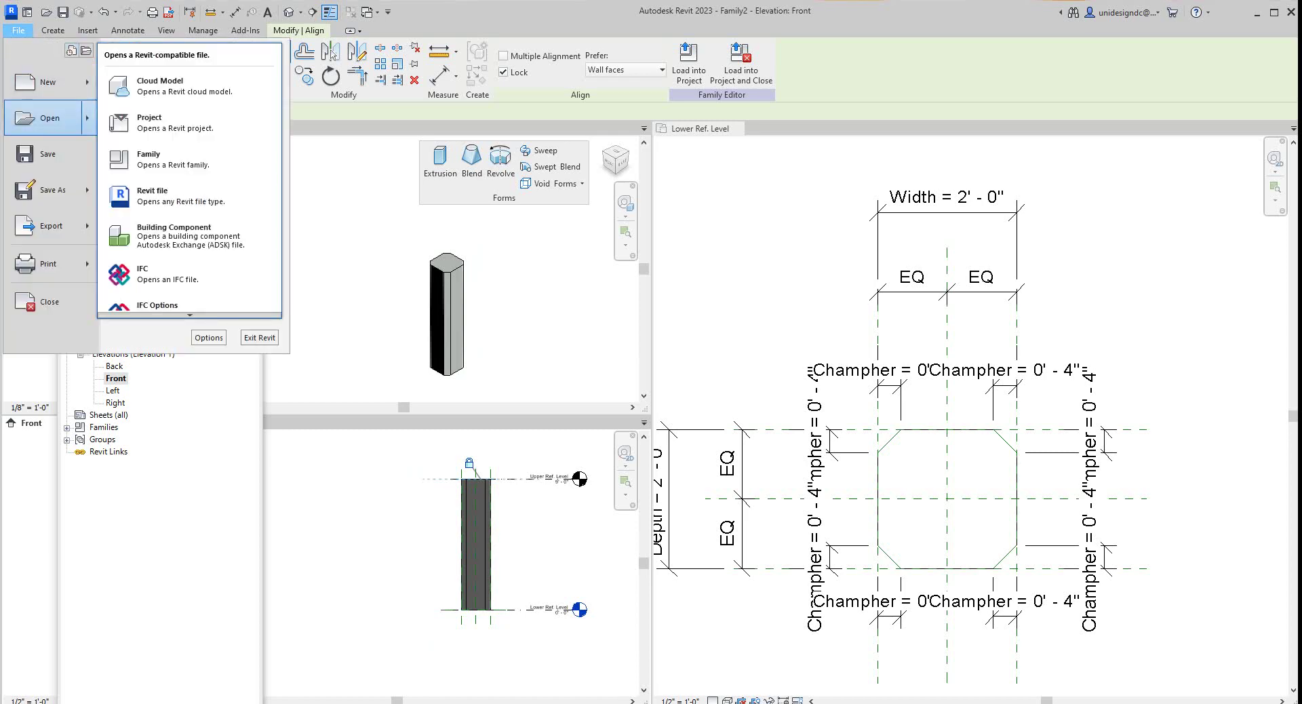
pyautogui.press('Down')
pyautogui.press('Return')
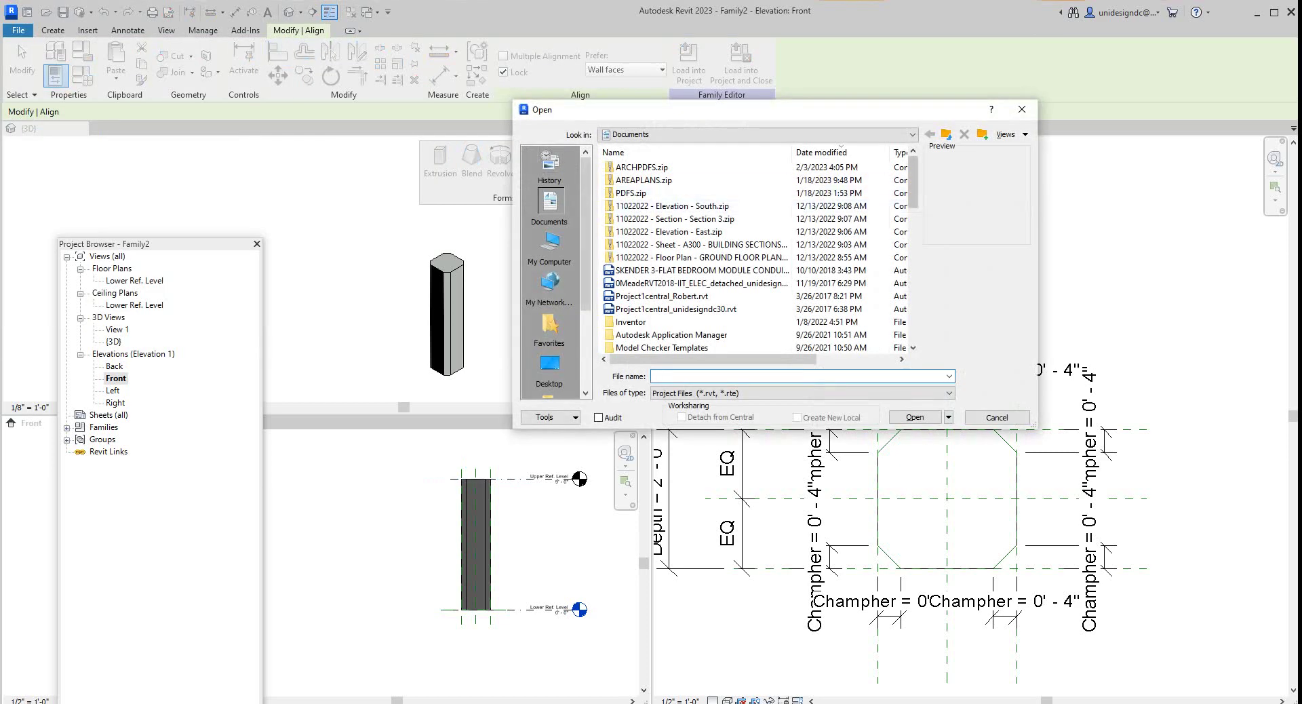
pyautogui.click(1021, 109)
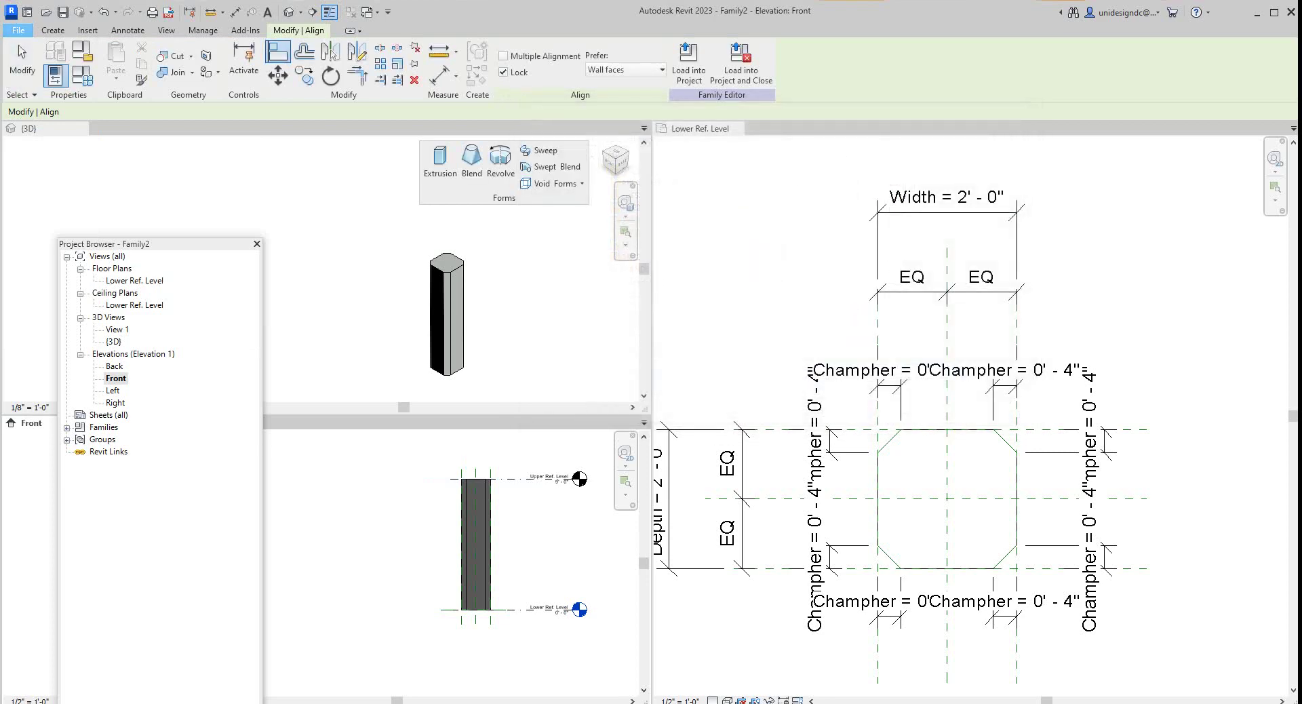
# - Create a new project from the Imperial-Structural Template
pyautogui.click(18, 31)
pyautogui.press('Right')
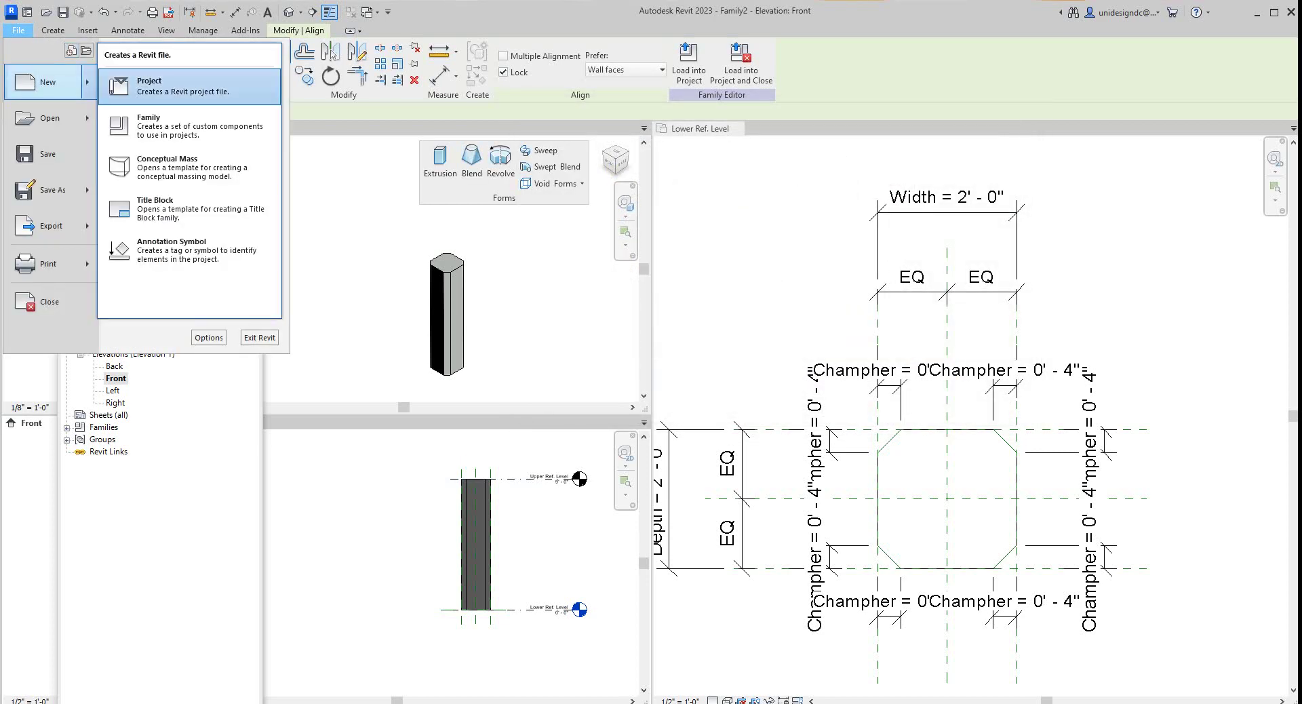
pyautogui.press('Return')
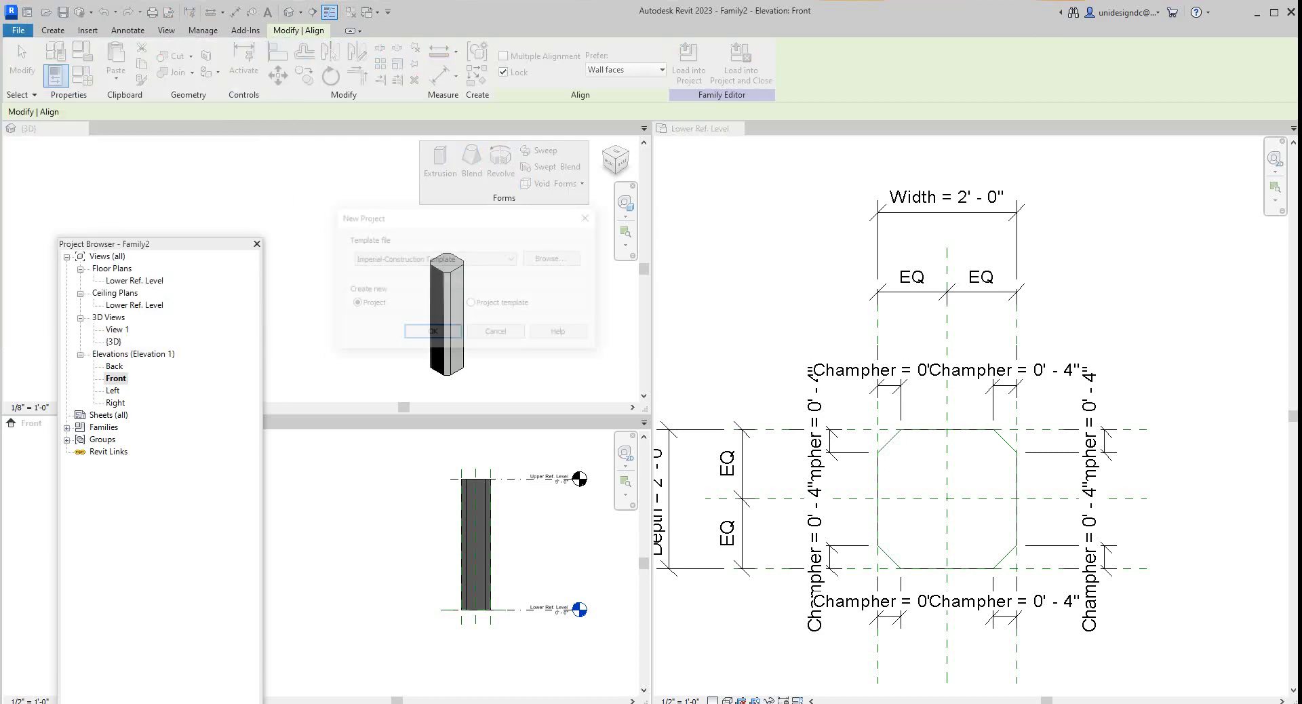
pyautogui.click(445, 259)
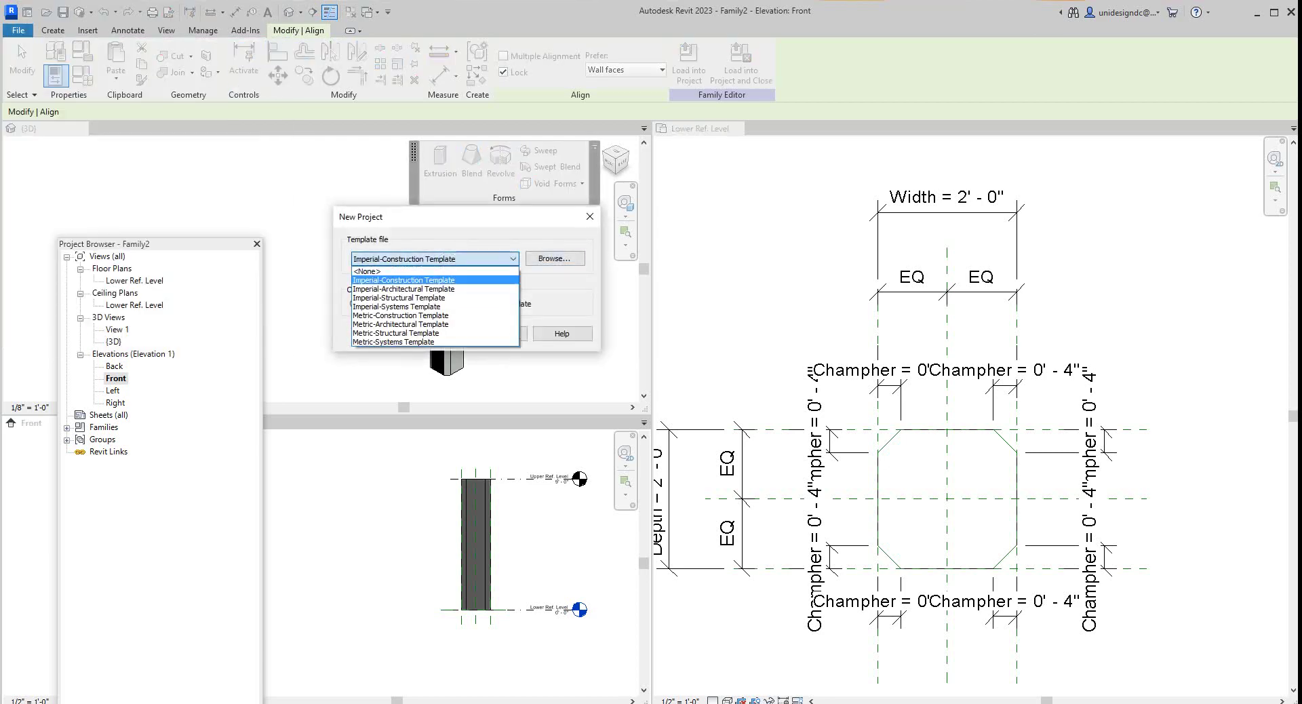
pyautogui.press('Return')
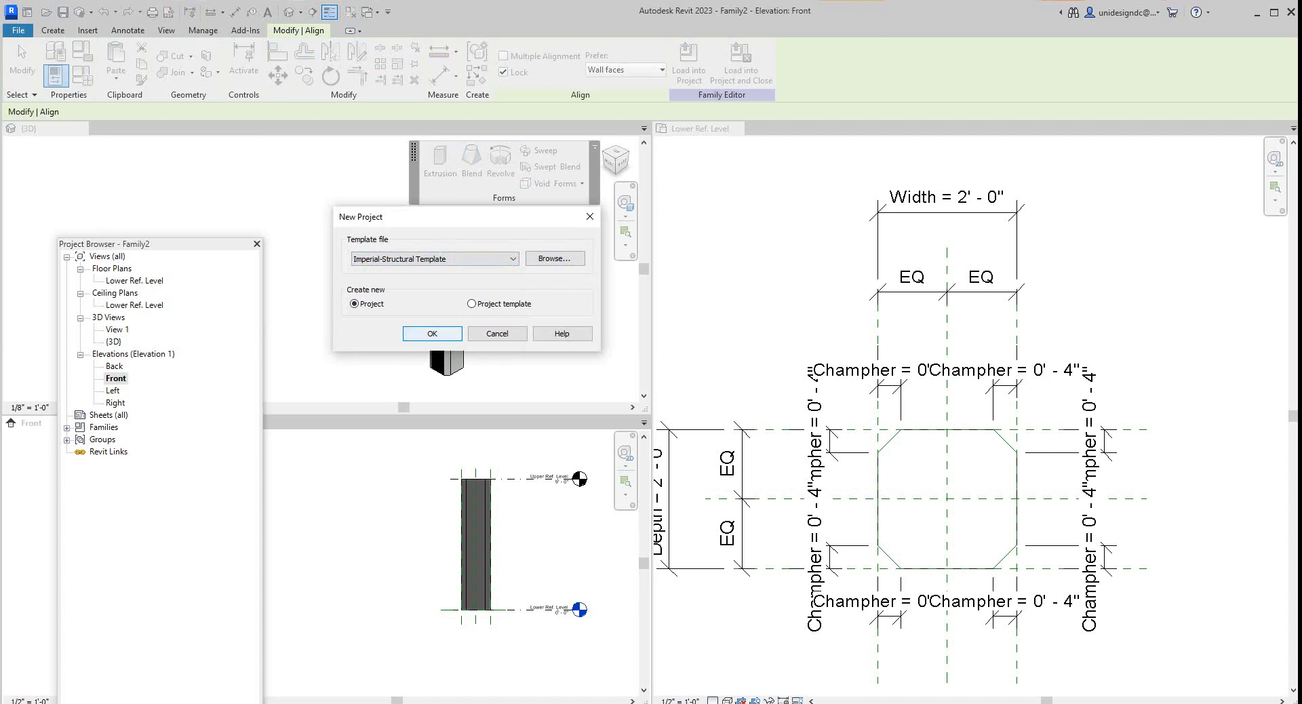
pyautogui.press('Return')
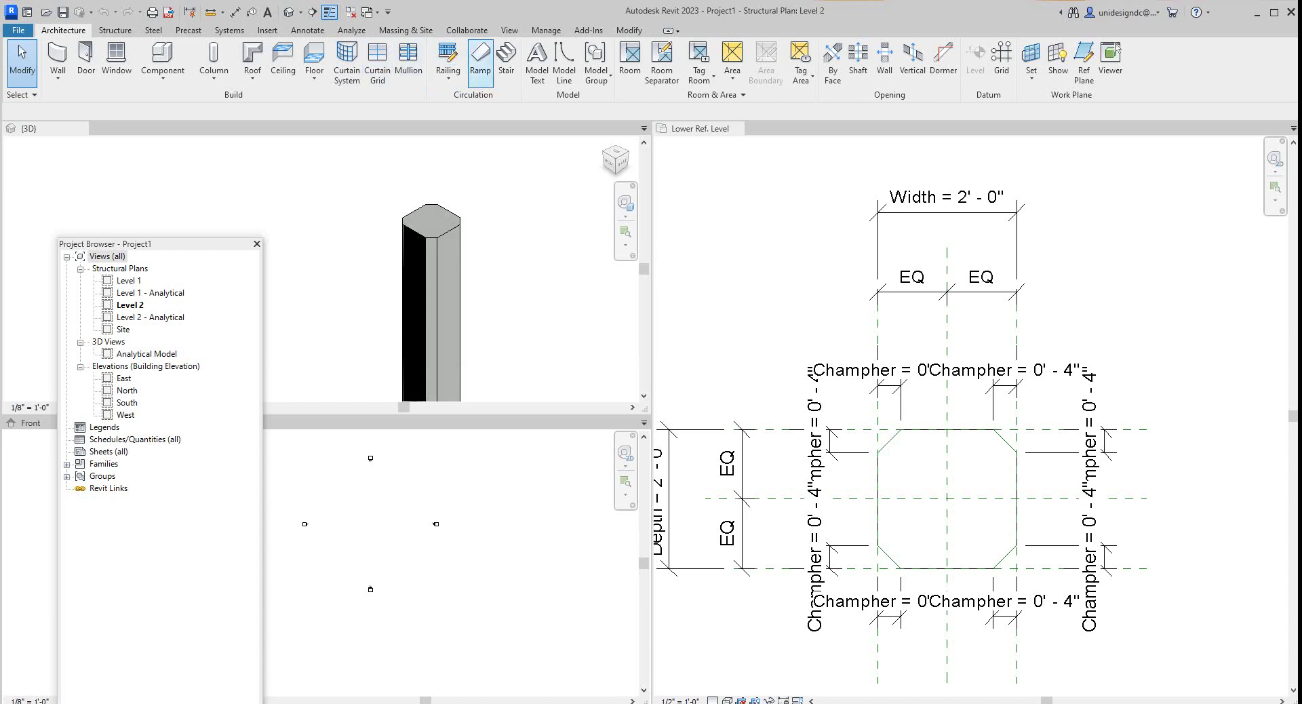
# - Return to the column family's 3D view and load the family into the new project
pyautogui.click(550, 169)
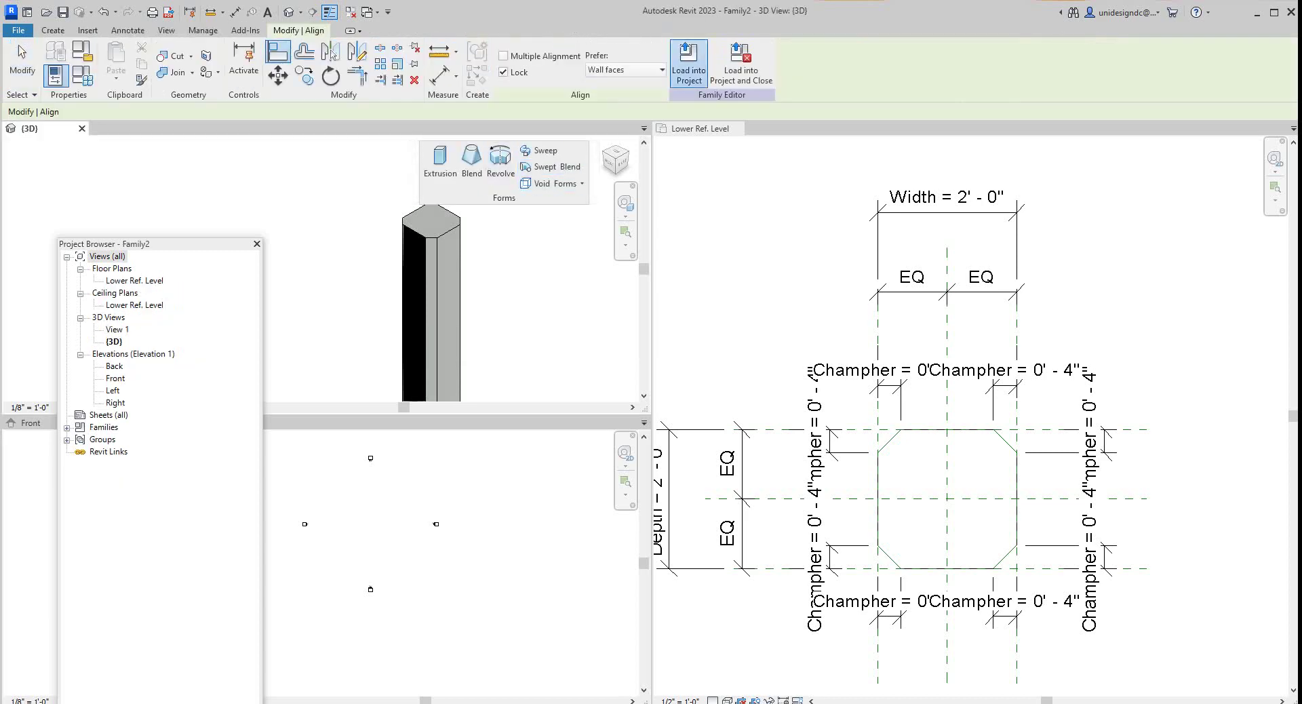
pyautogui.click(689, 68)
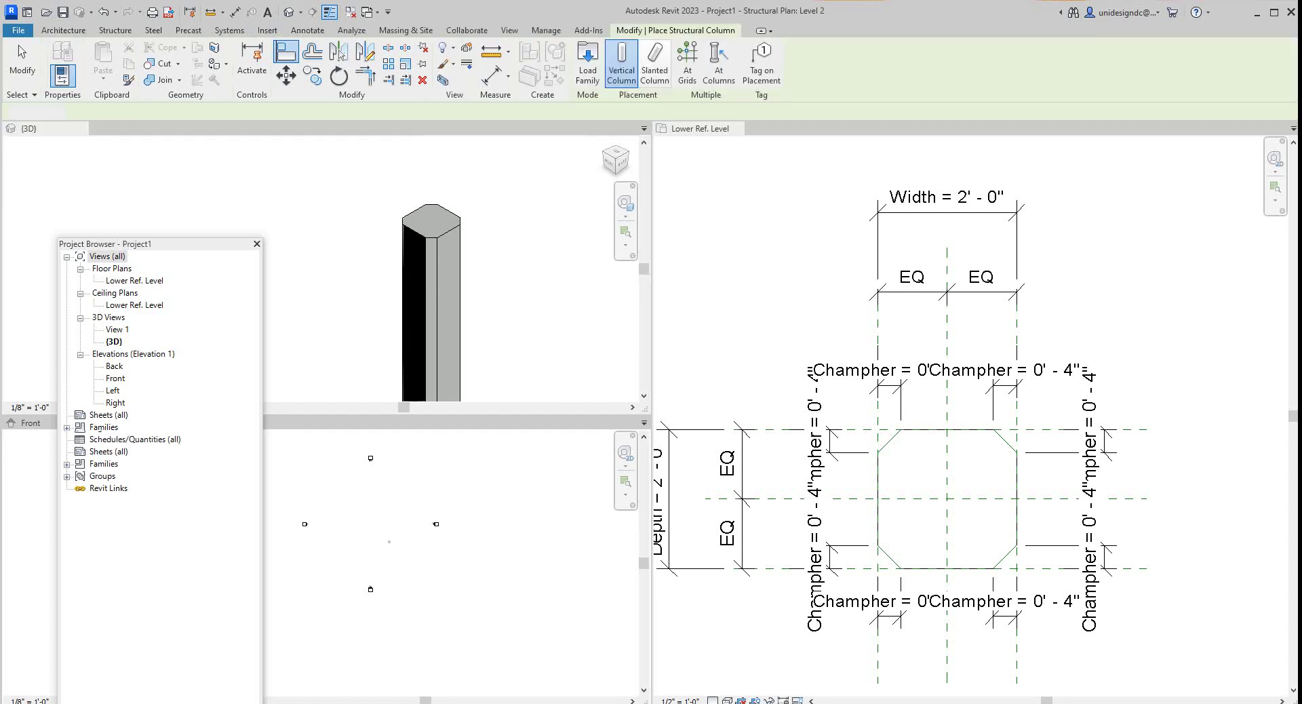
# - Place one instance of the loaded chamfered column in the project's Level 2 structural plan
pyautogui.scroll(2, 360, 532)
pyautogui.click(368, 526)
pyautogui.scroll(5, 366, 538)
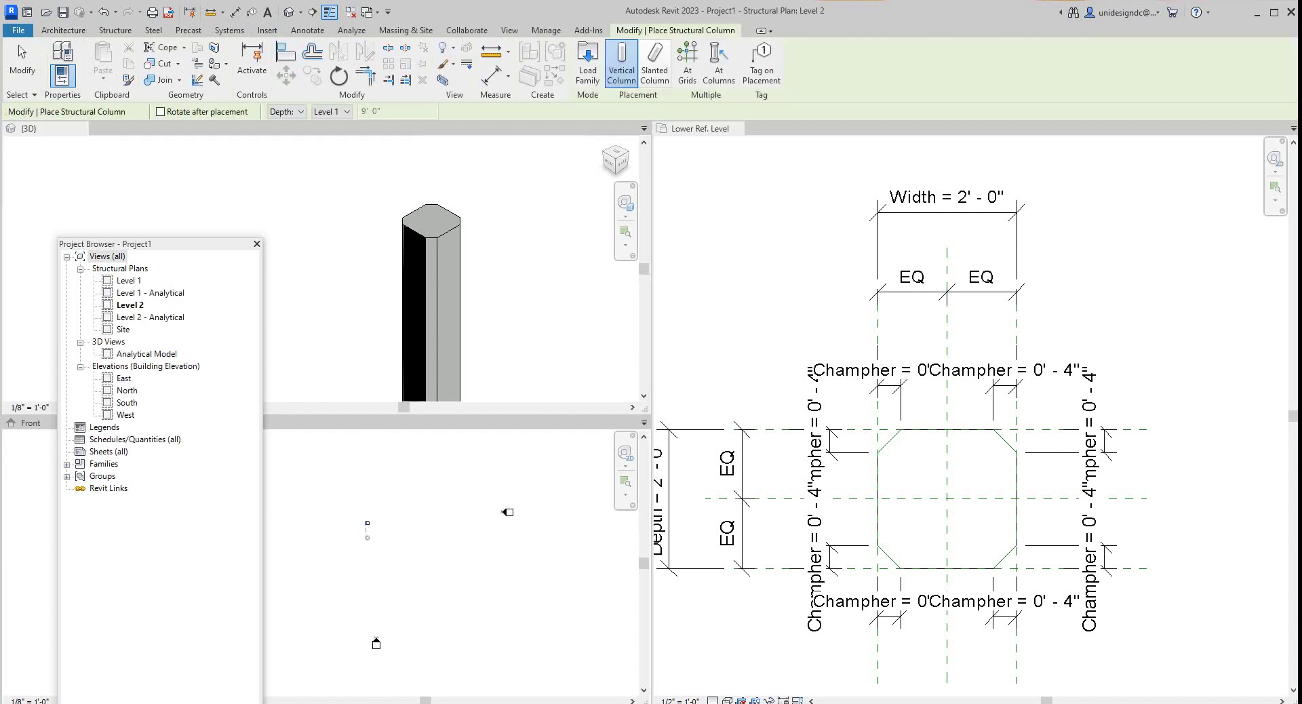
pyautogui.scroll(-2, 388, 520)
pyautogui.rightClick(387, 443)
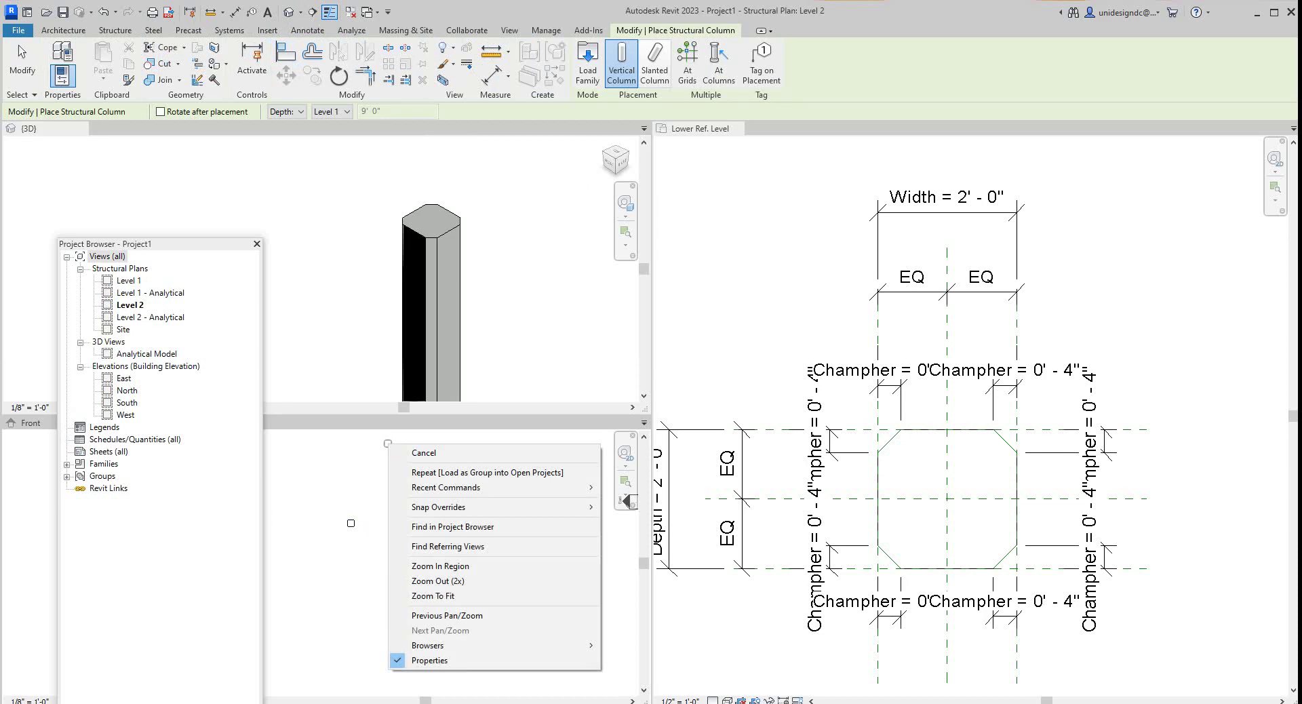
pyautogui.press('Escape')
# - Change the window layout from tiled to tabbed views with the Level 2 plan in front
pyautogui.click(509, 30)
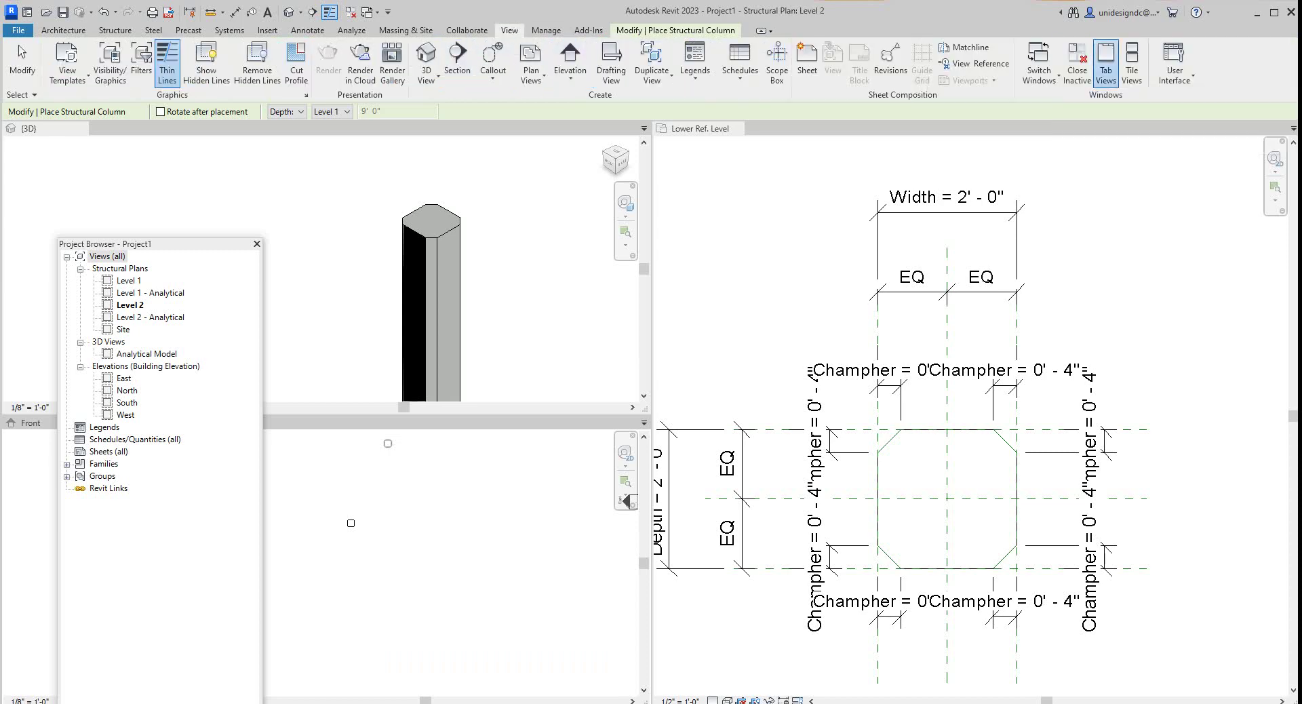
pyautogui.click(1105, 68)
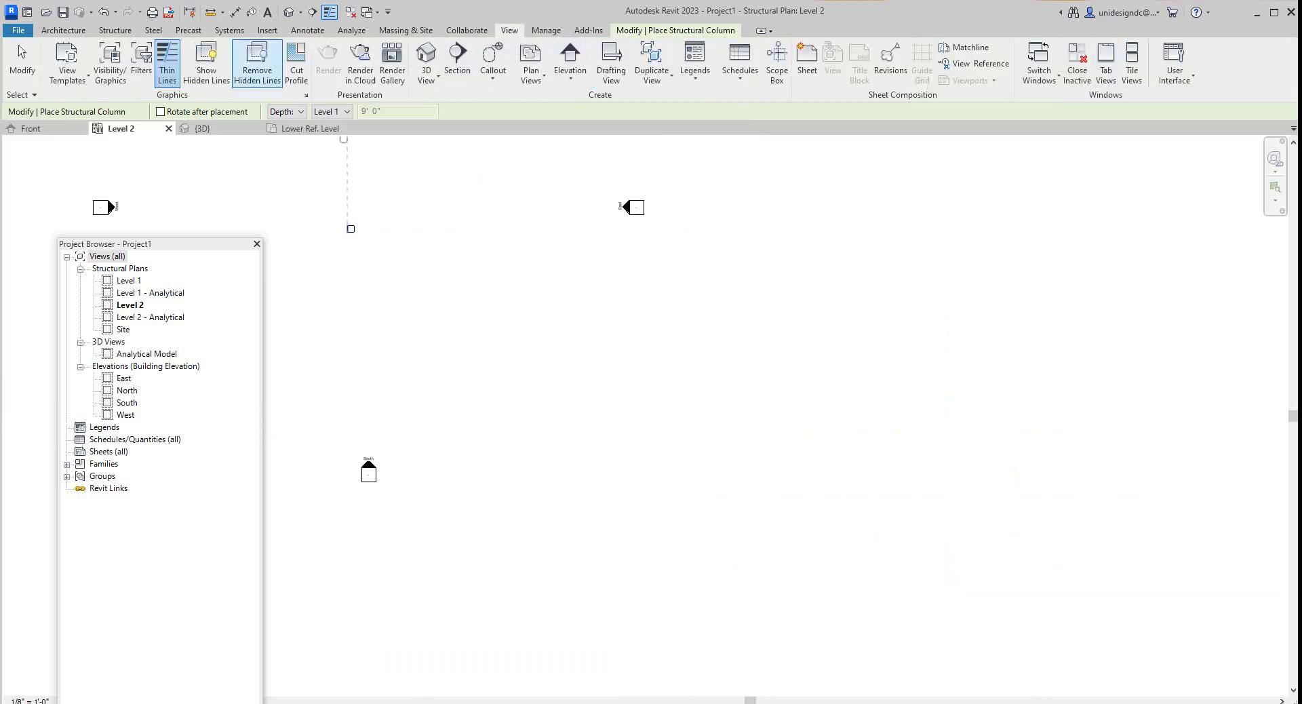
pyautogui.scroll(-1, 367, 244)
pyautogui.scroll(3, 366, 244)
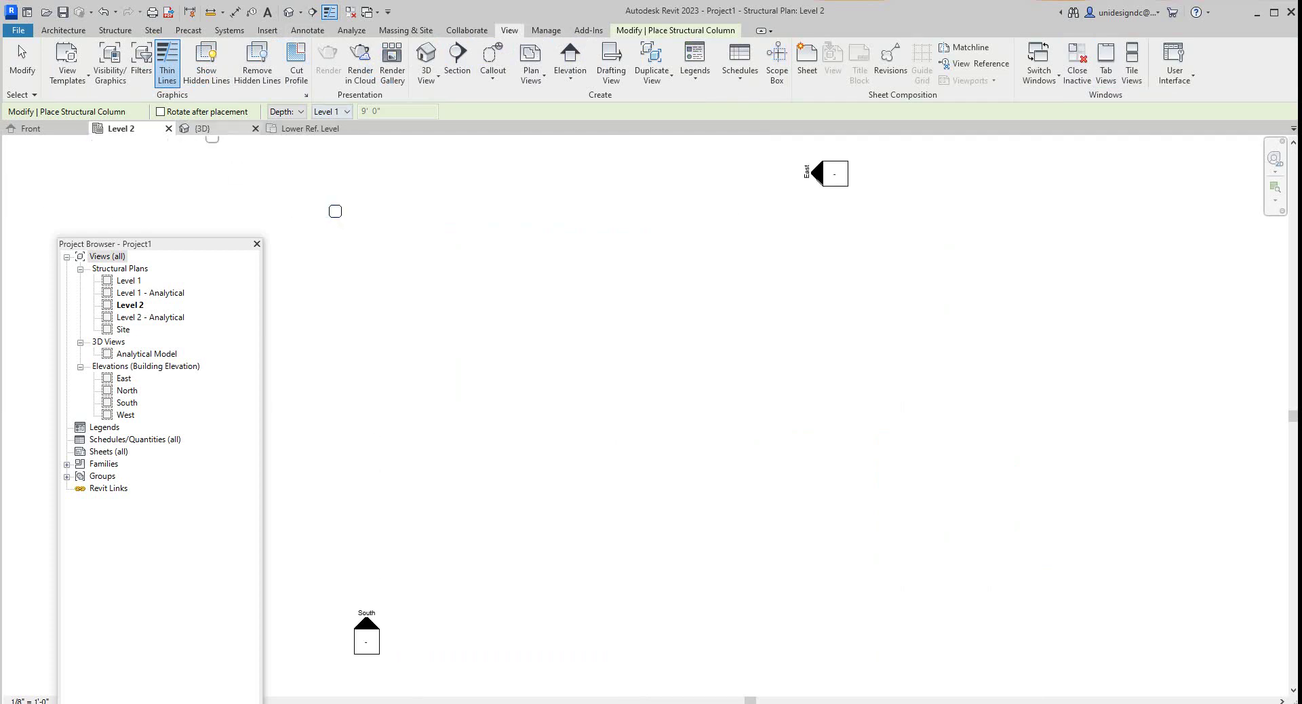
pyautogui.click(203, 129)
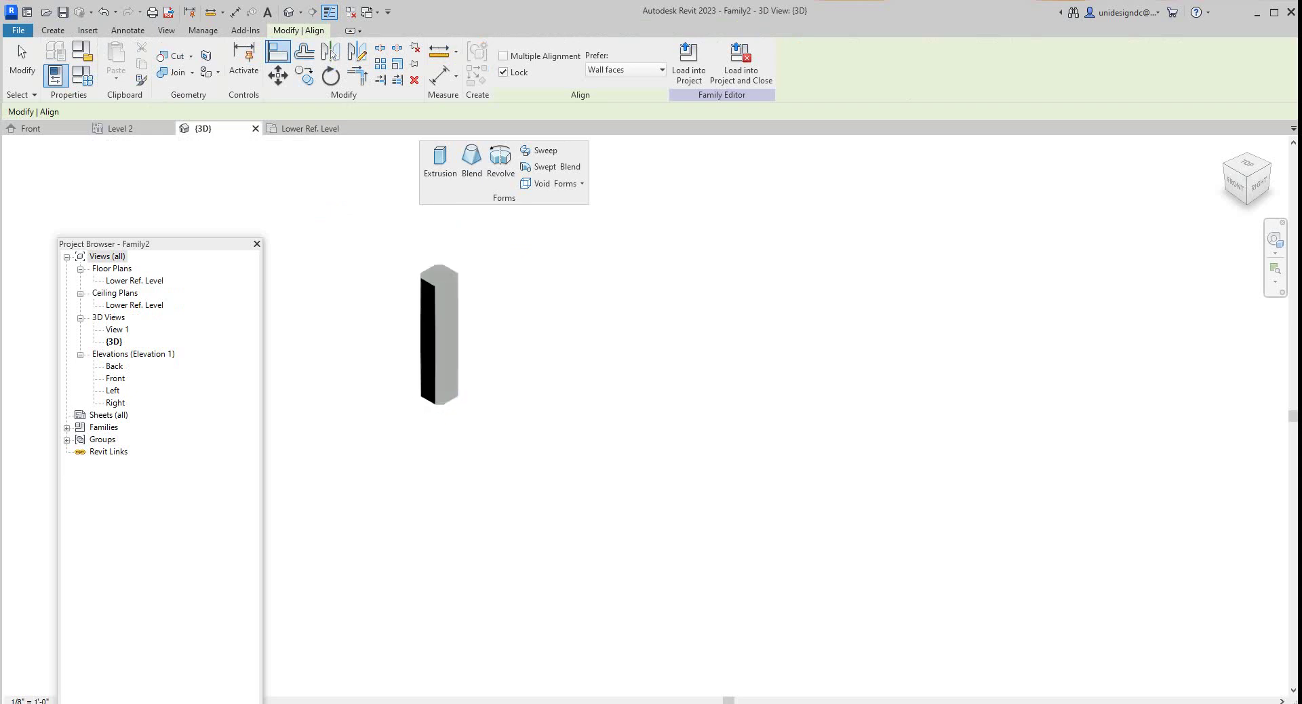
pyautogui.scroll(1, 328, 301)
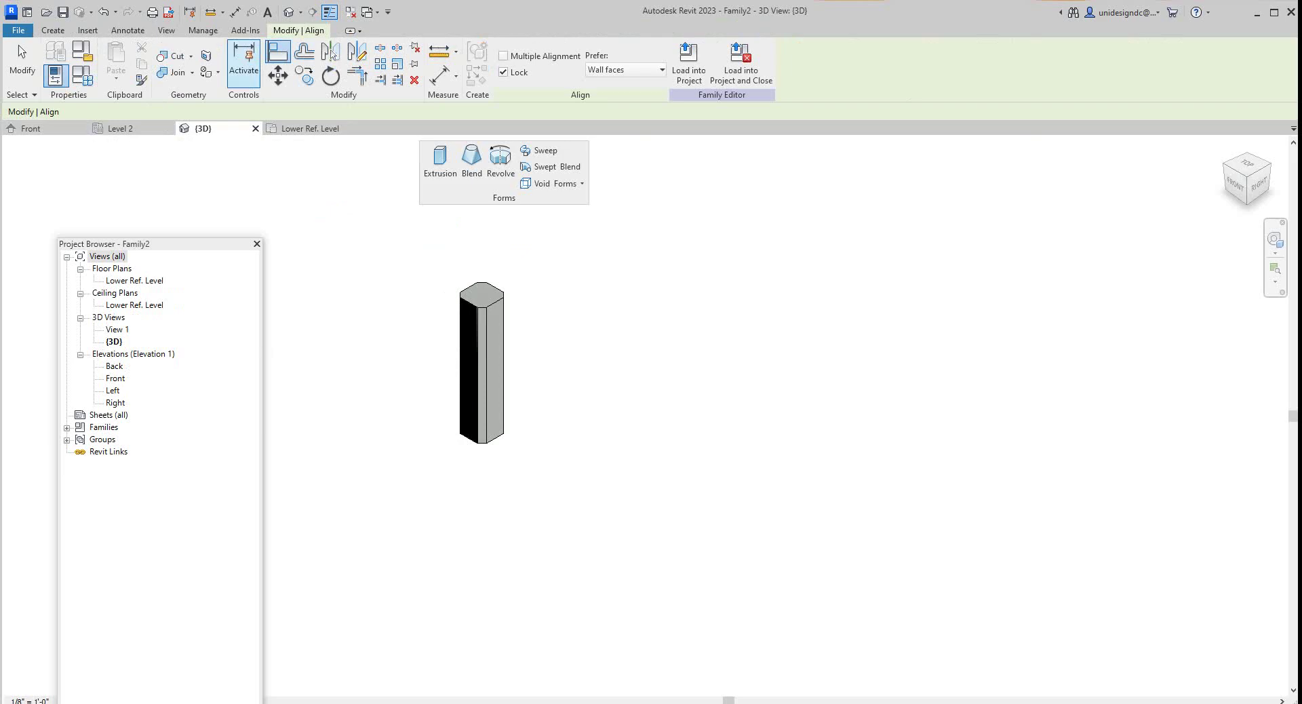
pyautogui.click(308, 128)
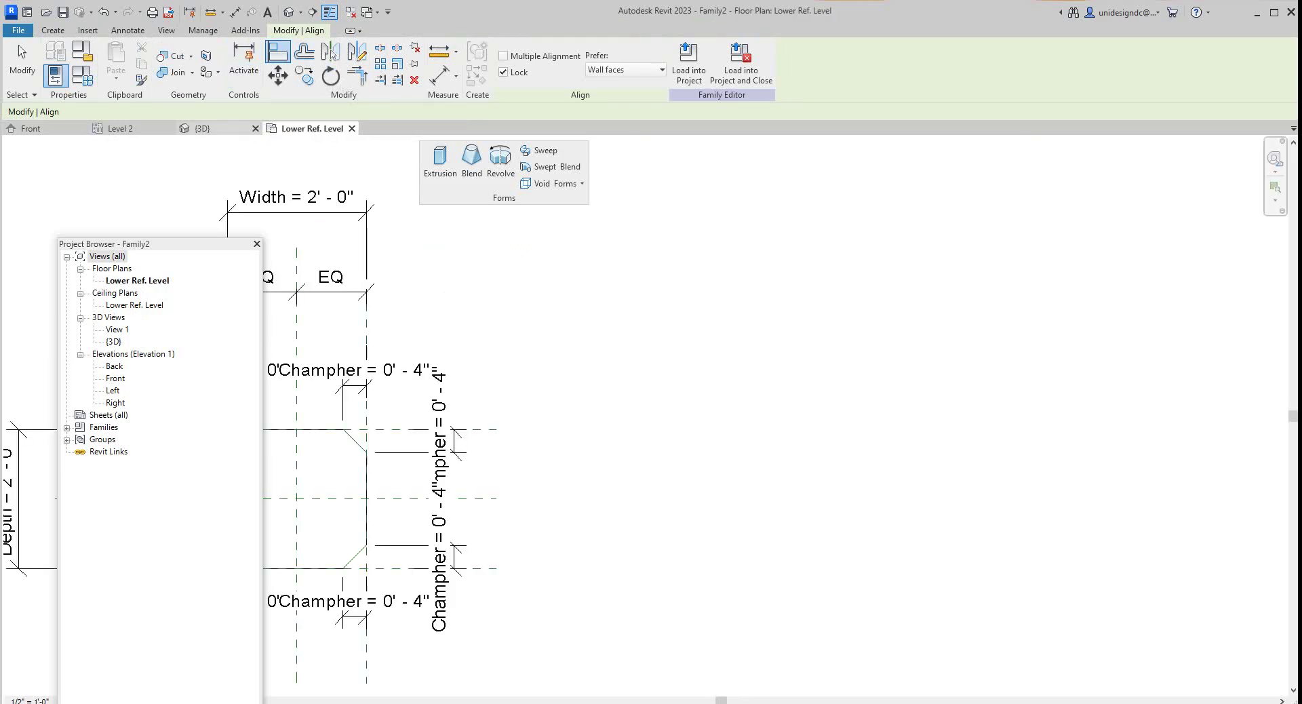
pyautogui.click(203, 128)
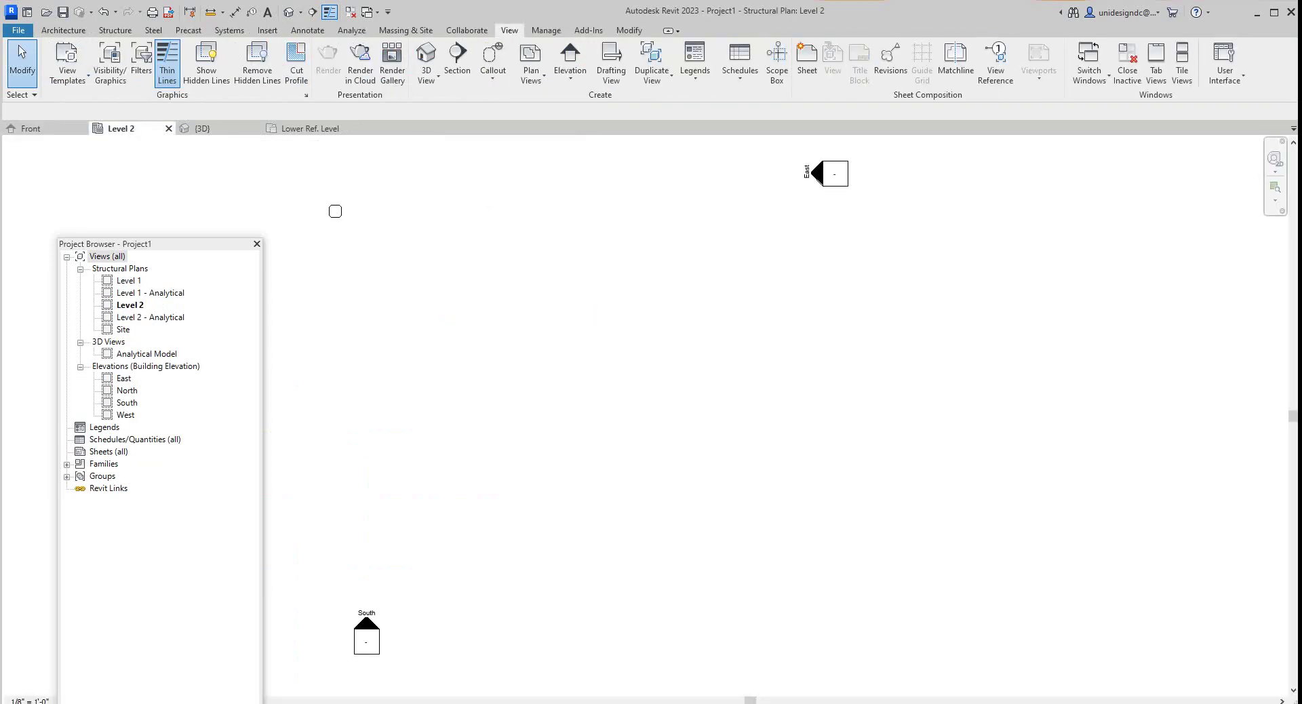
# - Open the project's default 3D view and give it a shaded visual style
pyautogui.scroll(-2, 358, 306)
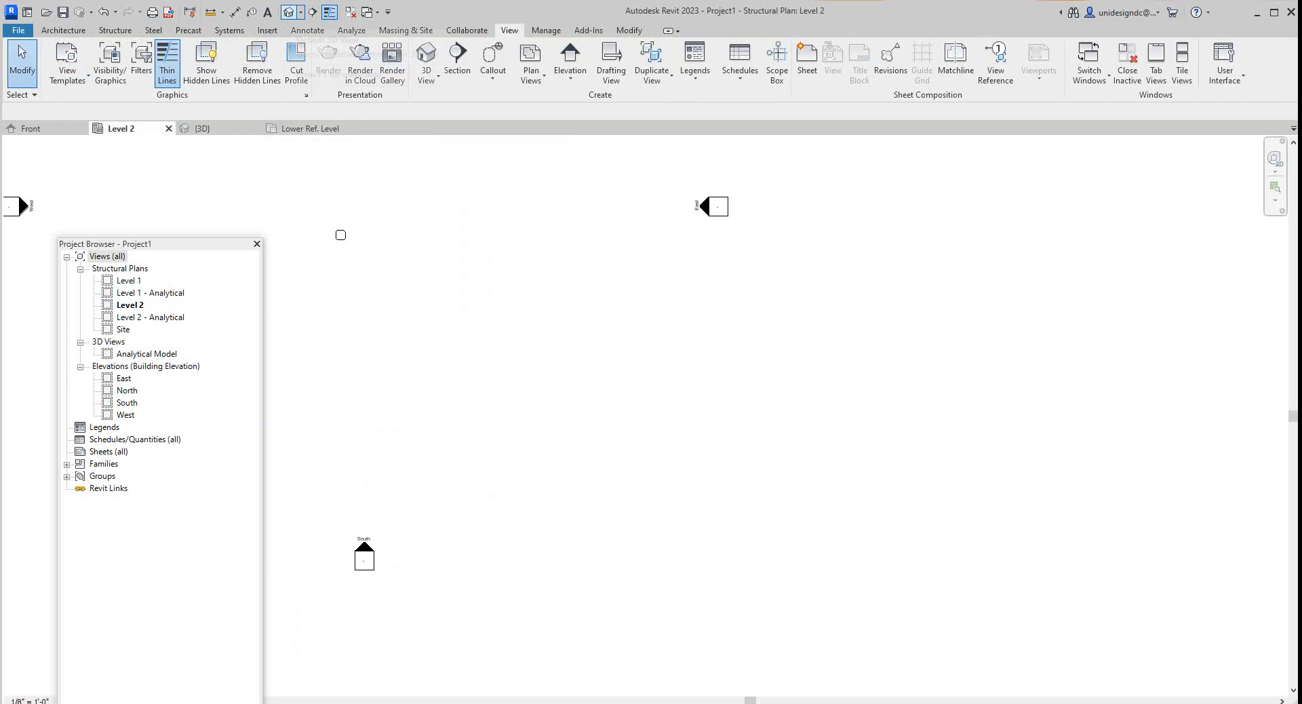
pyautogui.click(288, 12)
pyautogui.scroll(2, 613, 423)
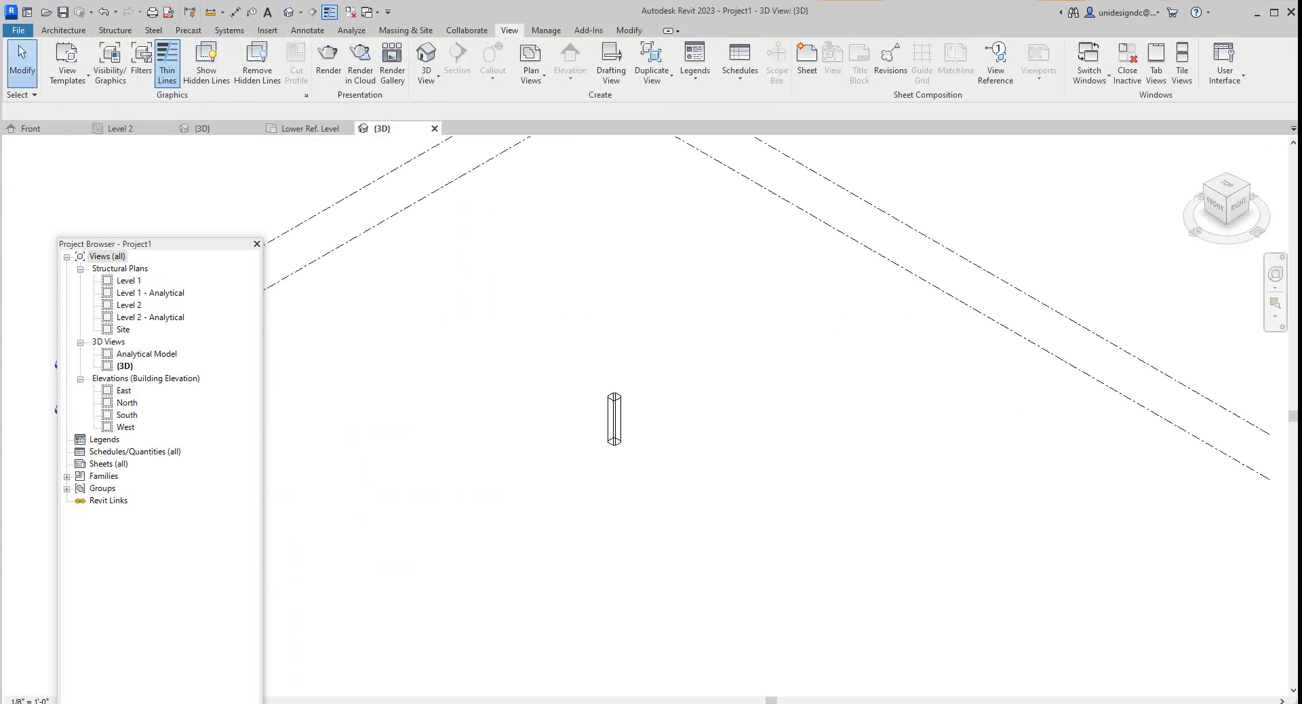
pyautogui.scroll(1, 608, 400)
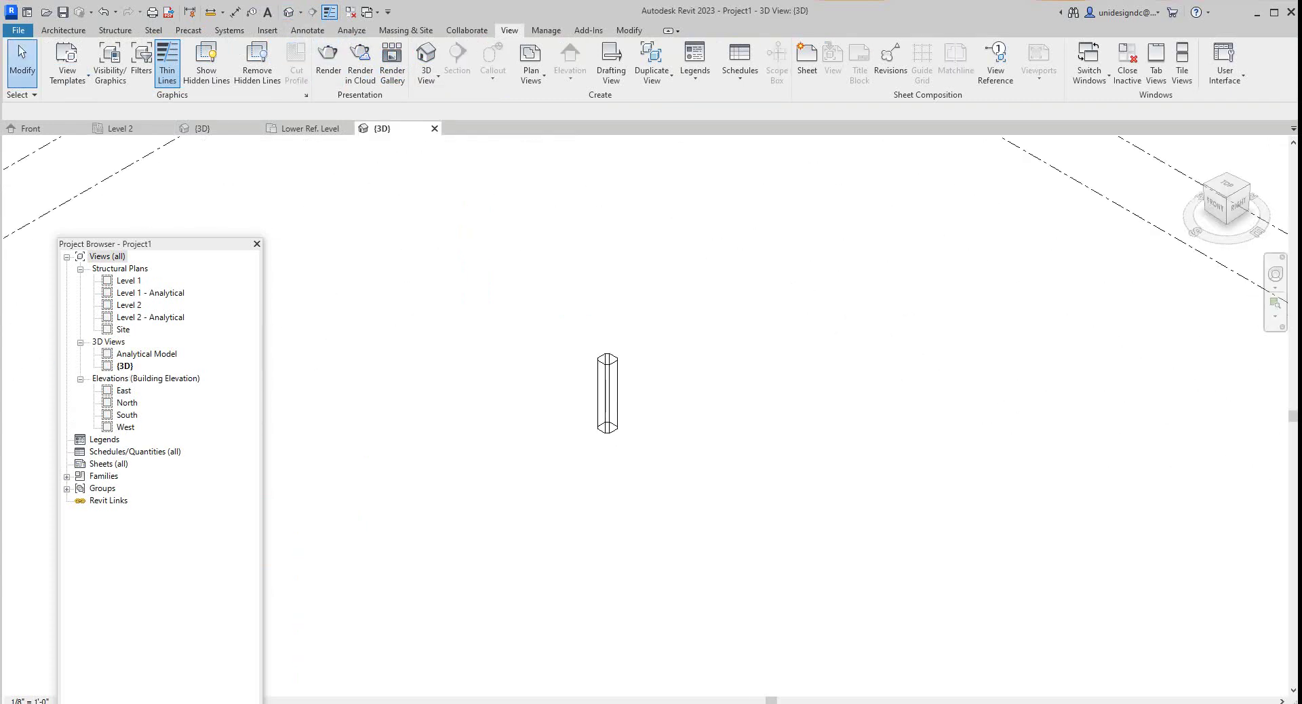
pyautogui.moveTo(162, 244); pyautogui.dragTo(291, 178)
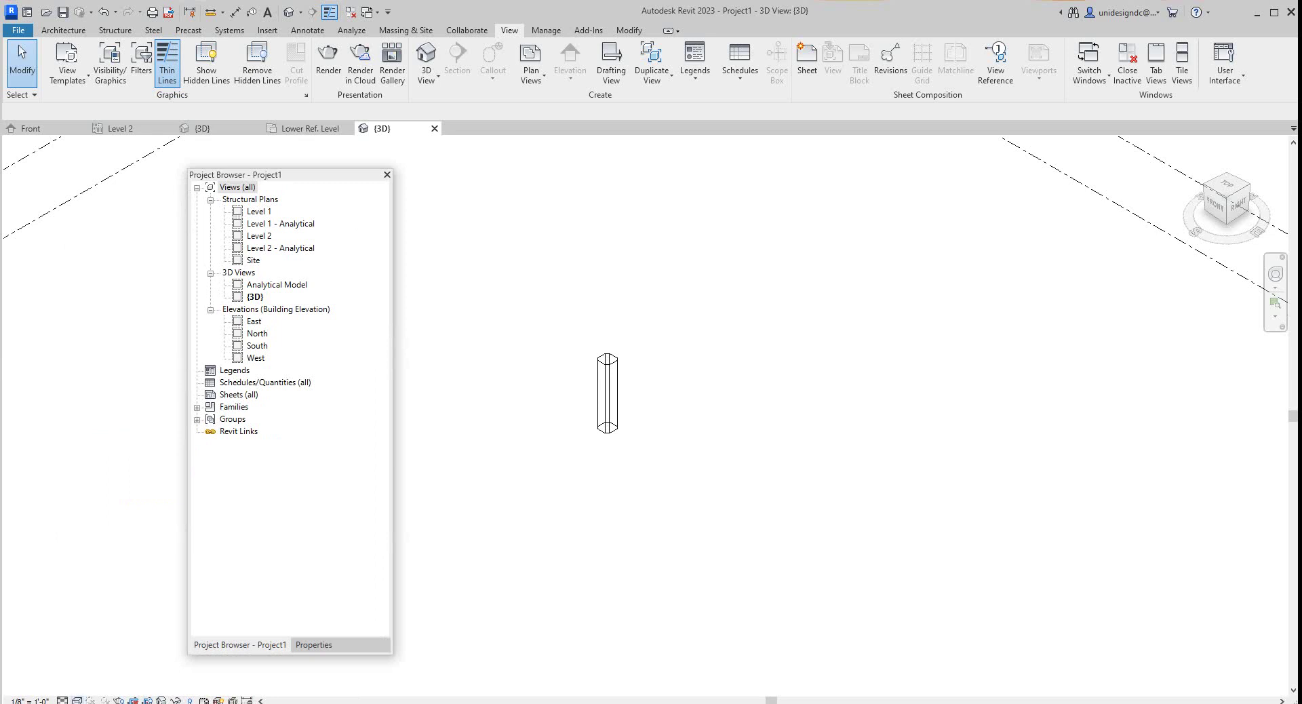
pyautogui.click(77, 700)
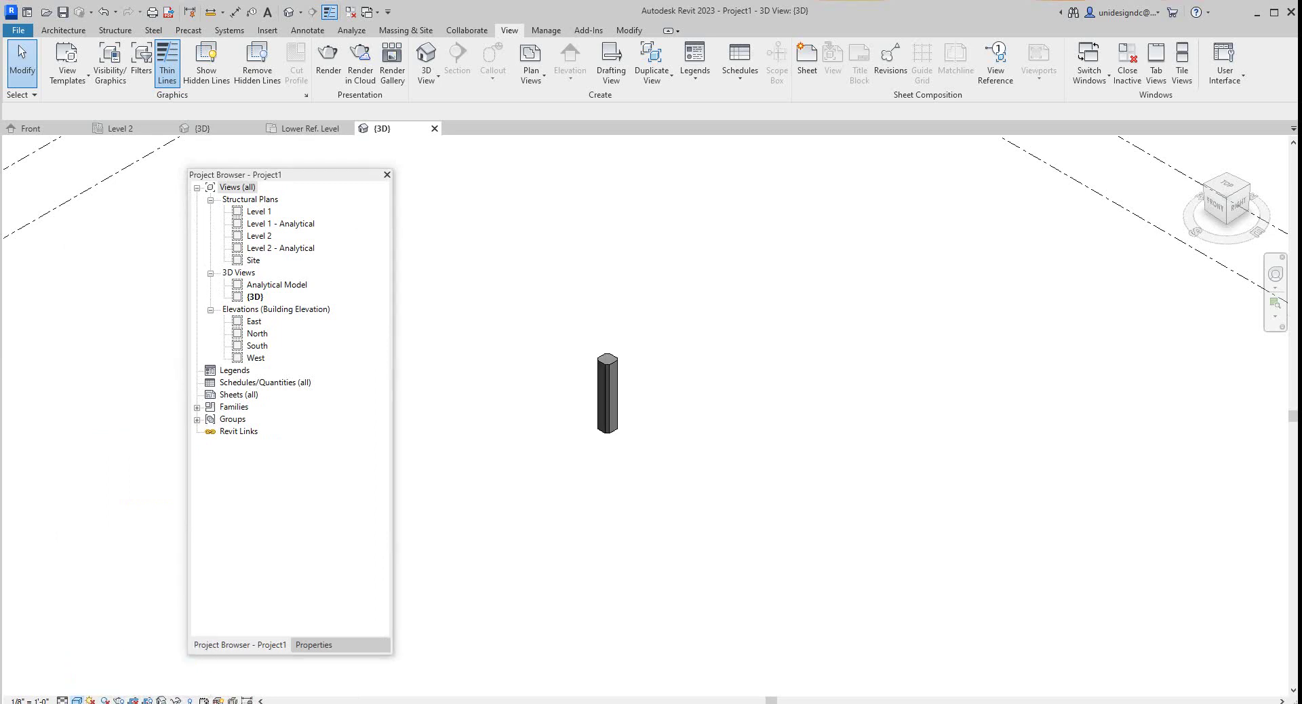
pyautogui.scroll(7, 530, 391)
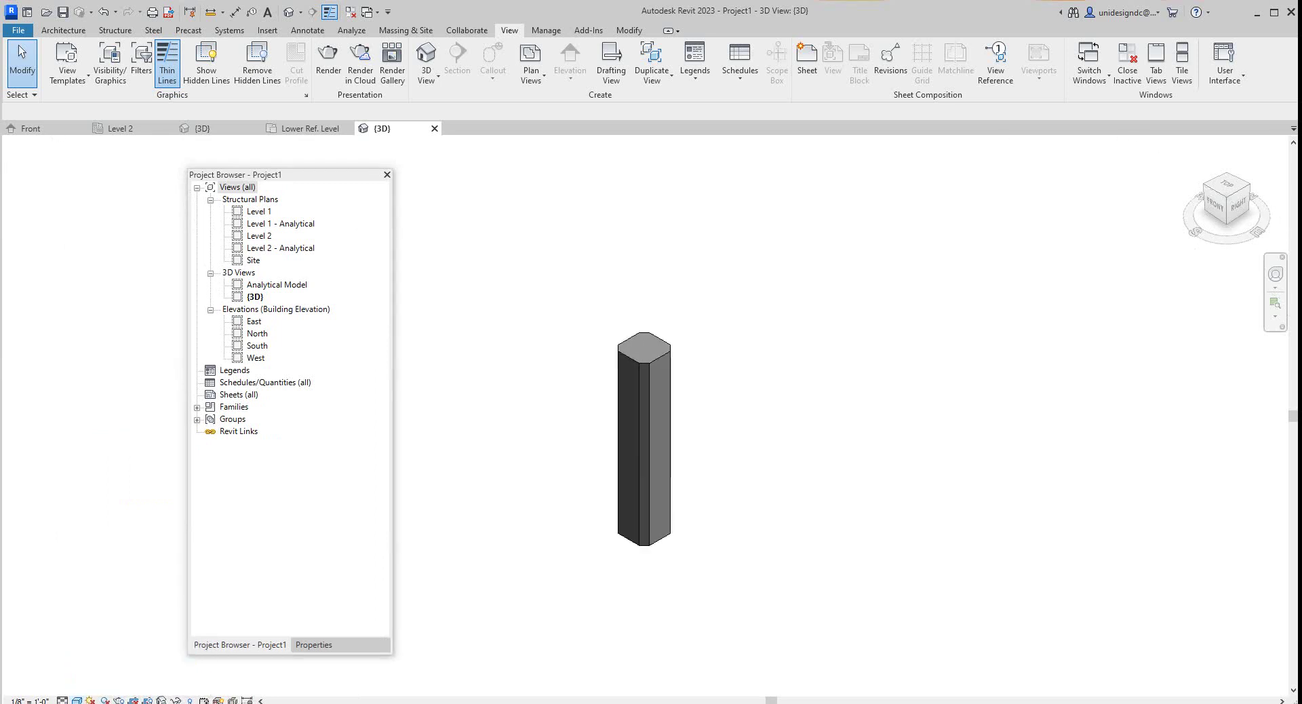
# - Select the placed column in the project's 3D view and examine its instance properties
pyautogui.scroll(-1, 718, 343)
pyautogui.click(673, 397)
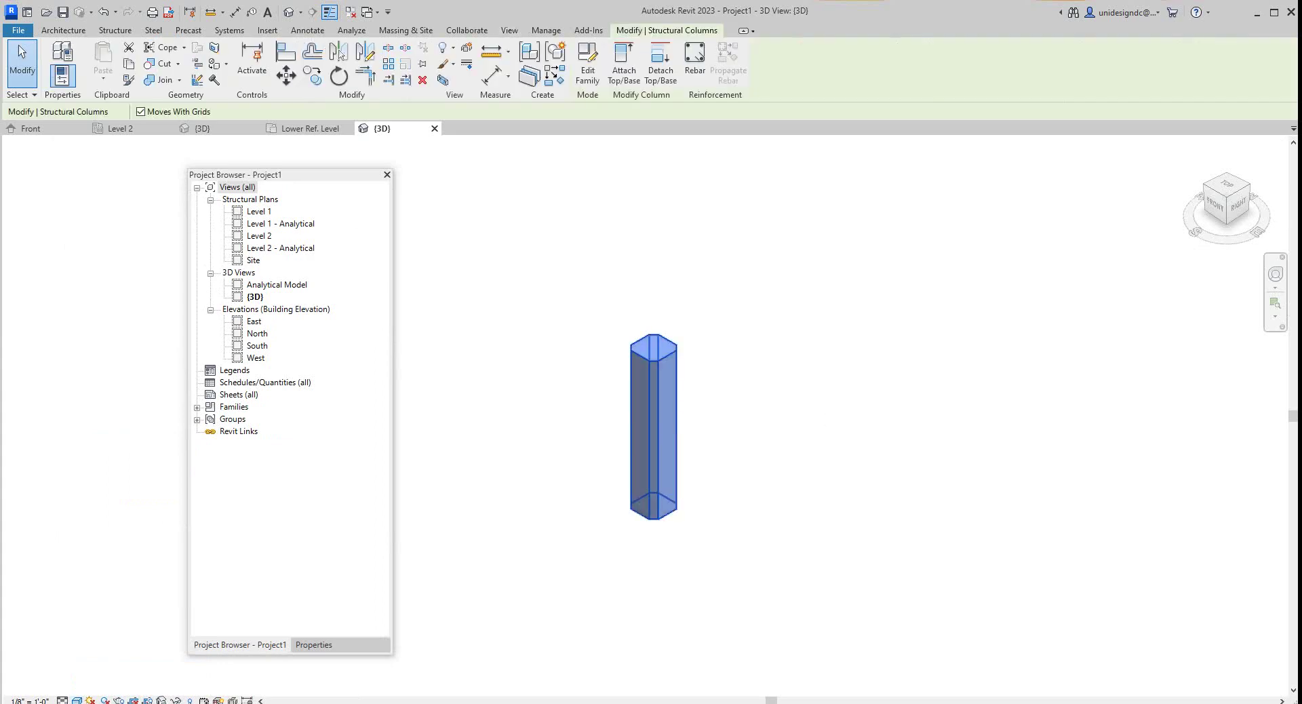
pyautogui.click(313, 644)
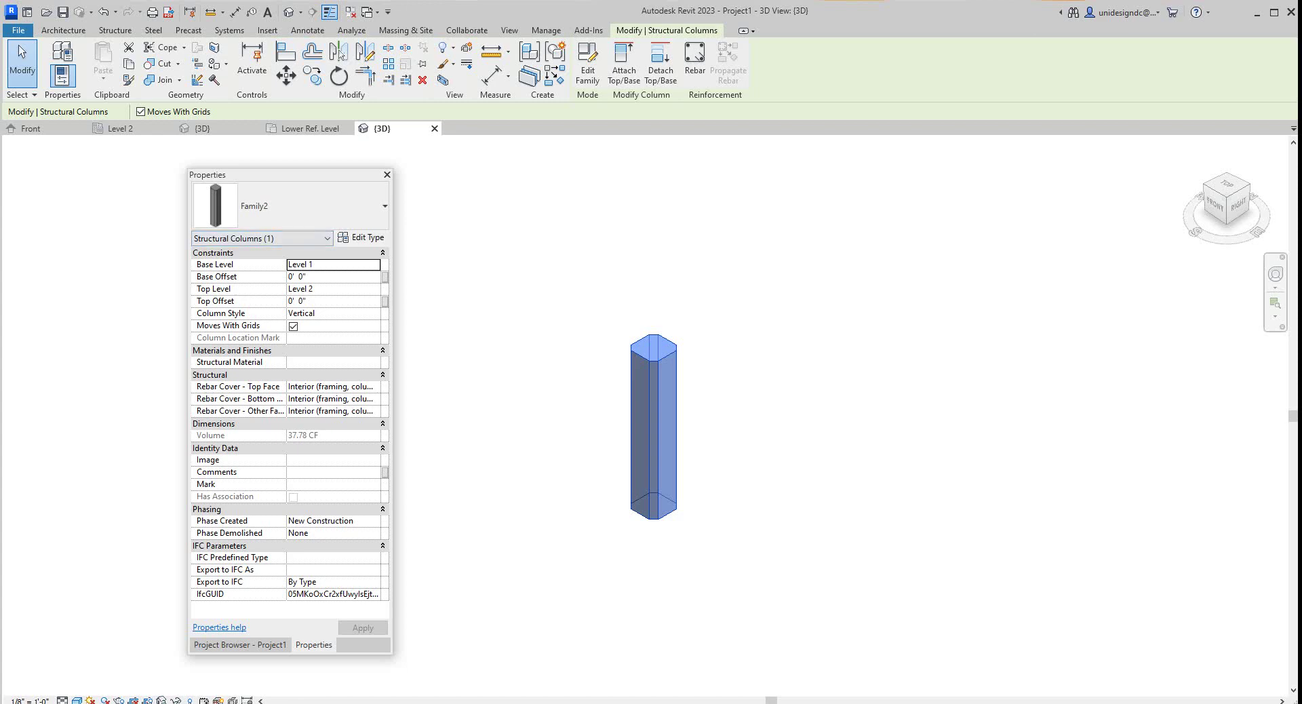
pyautogui.press('Escape')
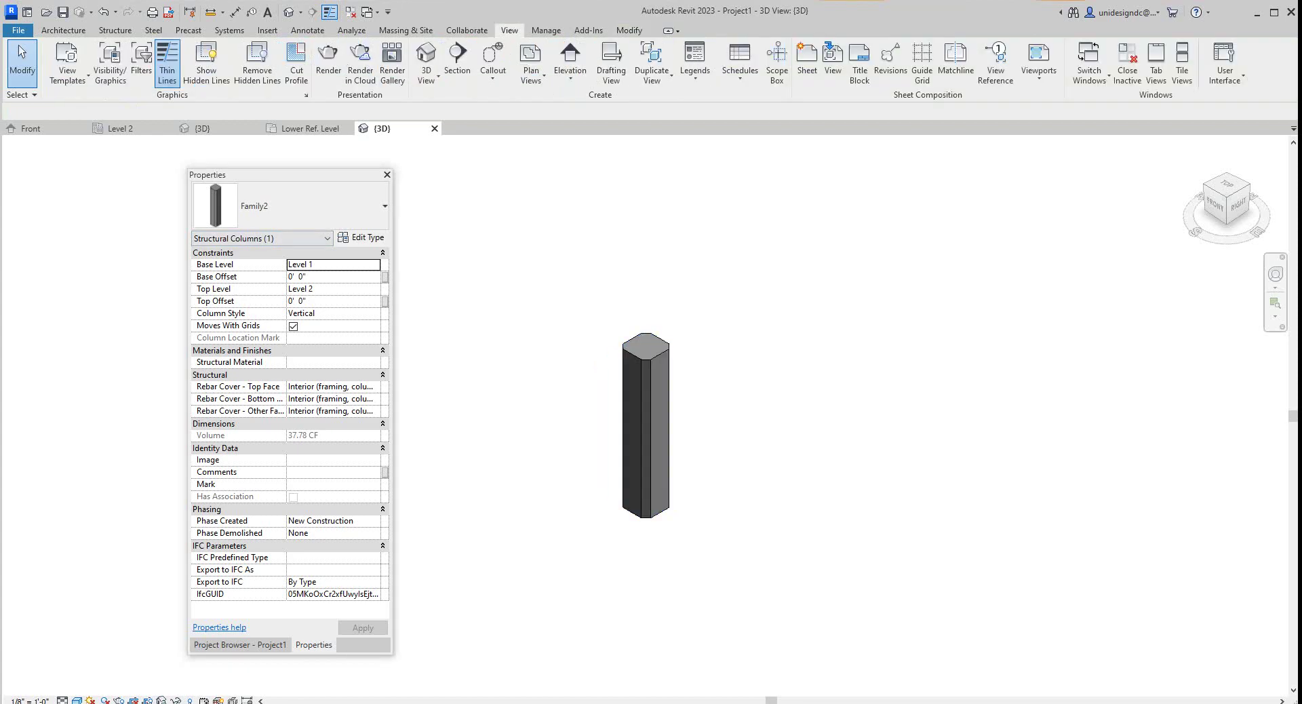
pyautogui.scroll(2, 651, 394)
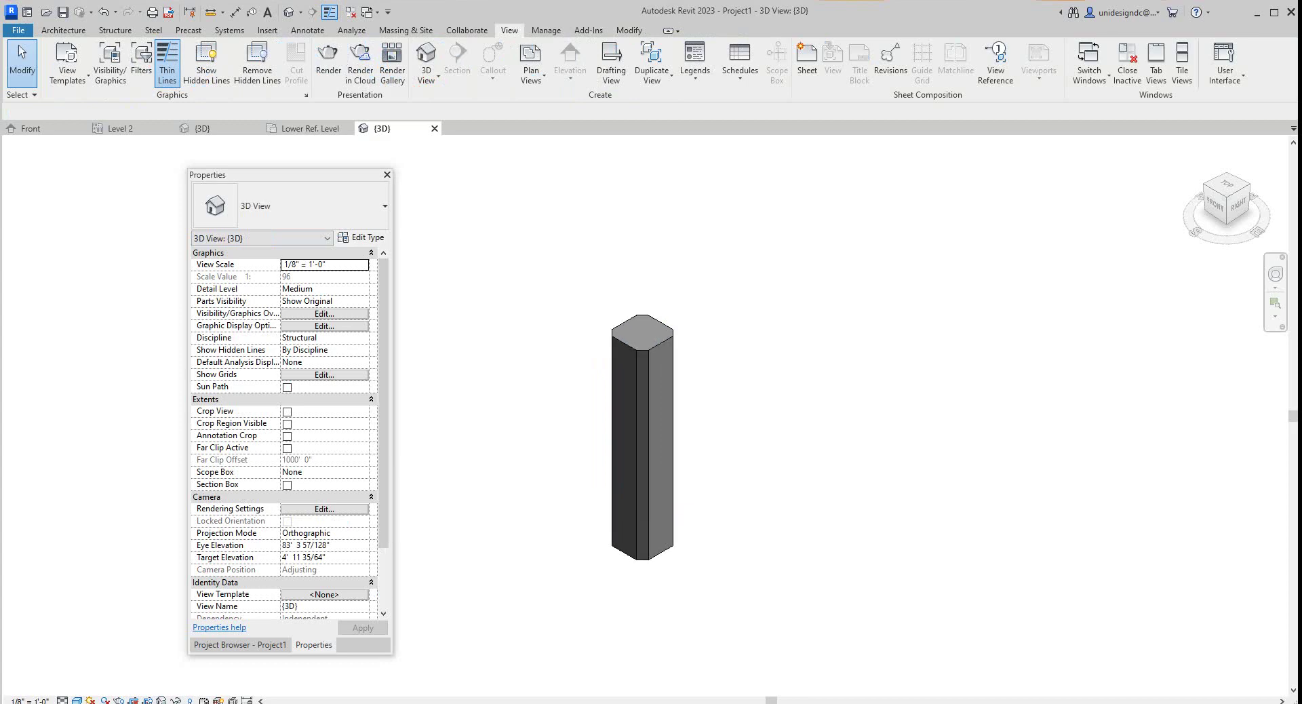
pyautogui.scroll(-1, 729, 407)
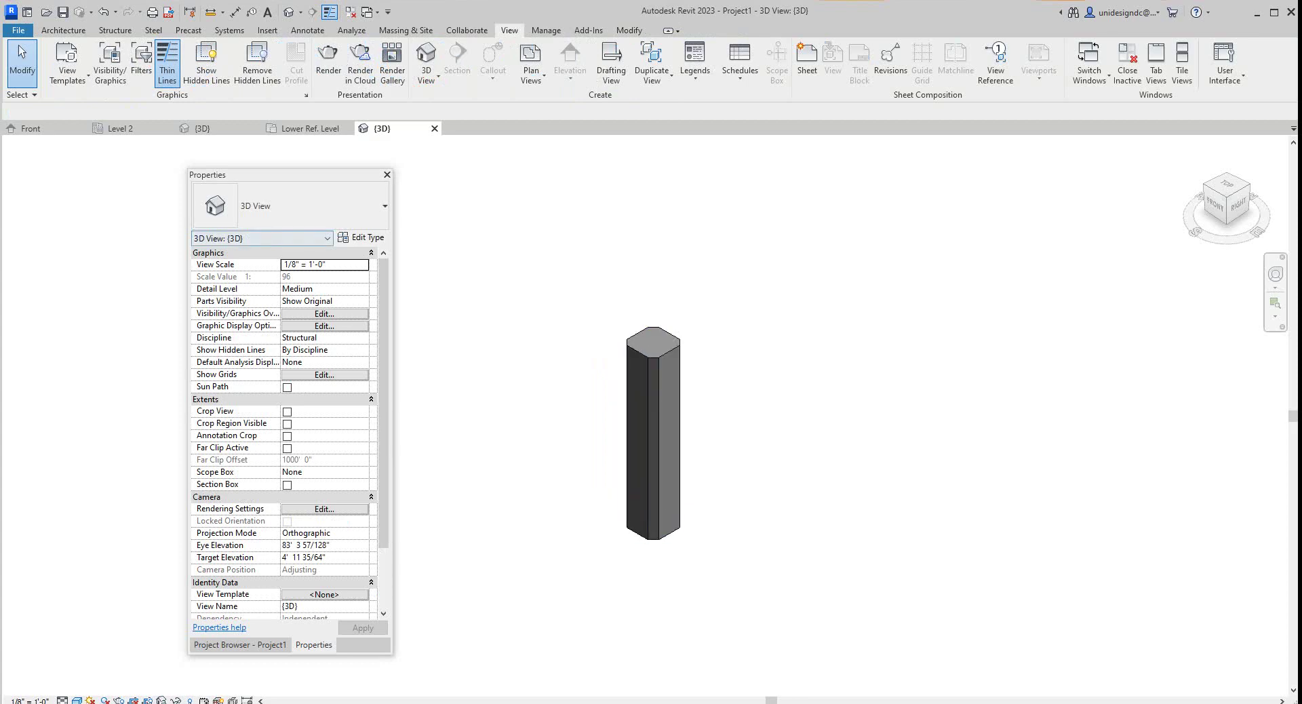
pyautogui.scroll(2, 653, 455)
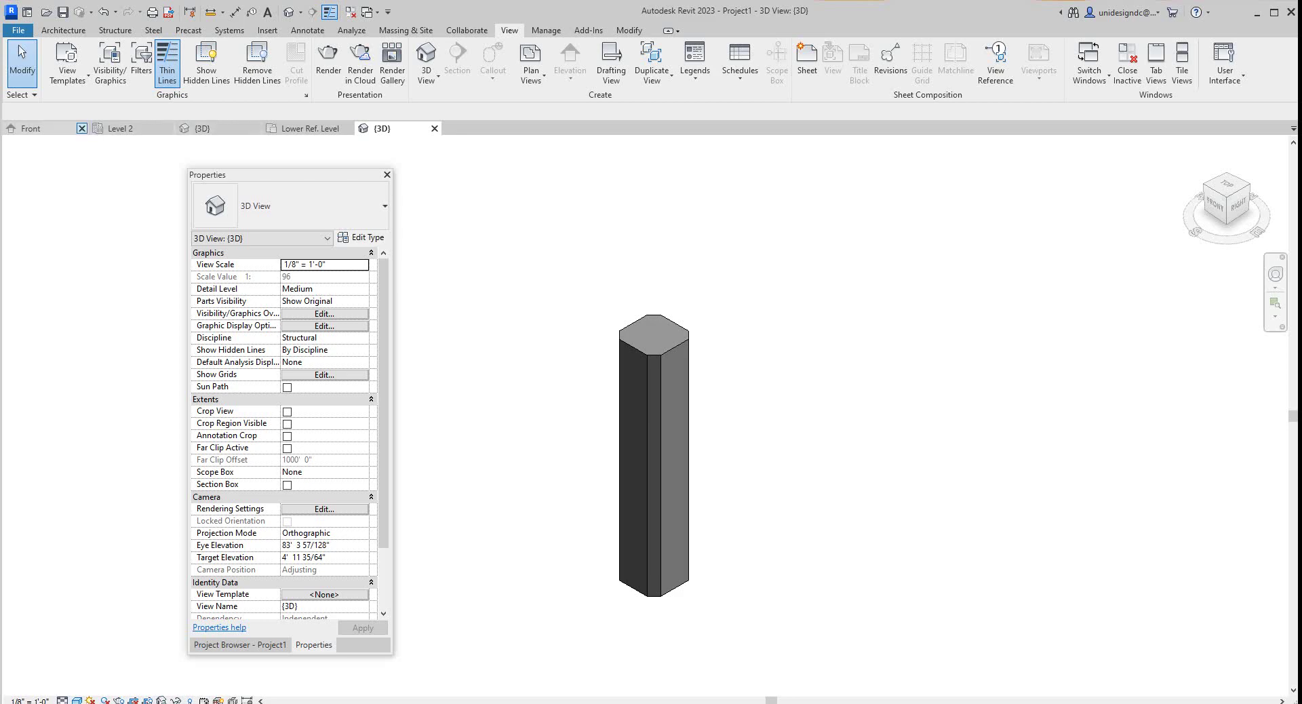
# - Return to the column family, check the extrusion in the Front elevation and bring up the family's 3D view
pyautogui.click(30, 128)
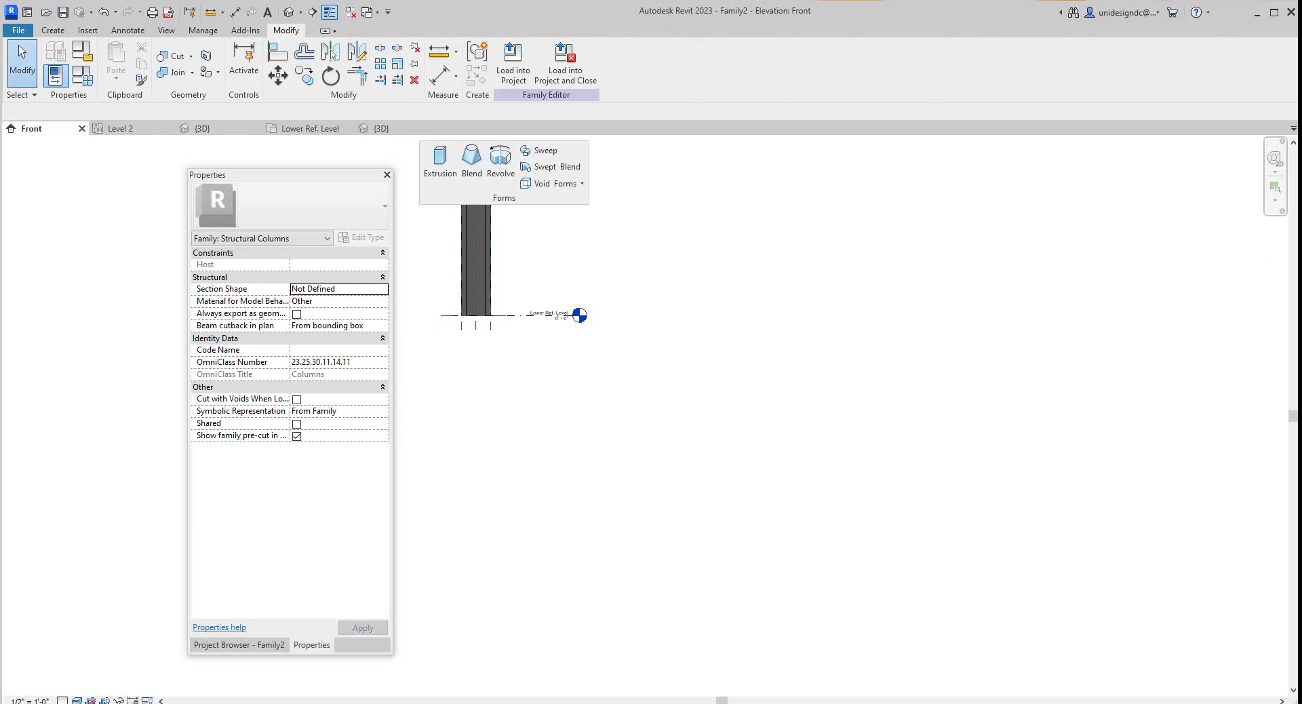
pyautogui.scroll(-4, 459, 386)
pyautogui.scroll(8, 455, 271)
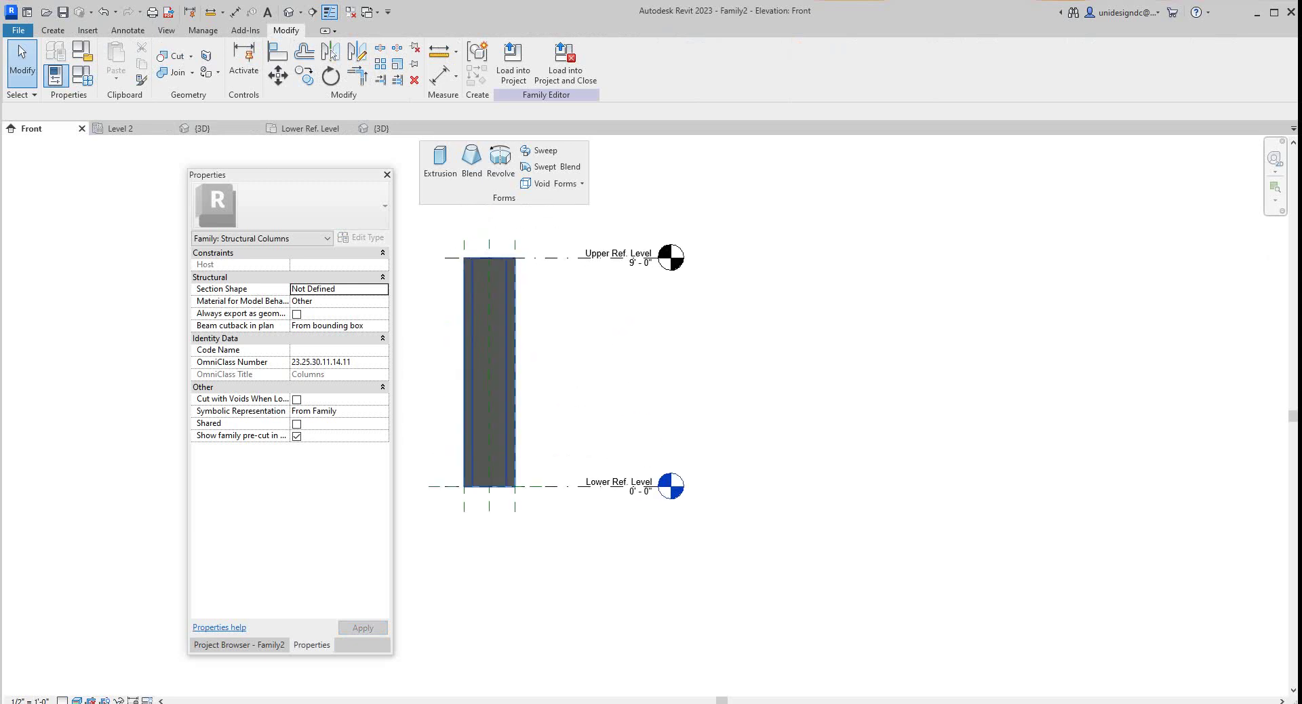
pyautogui.scroll(3, 479, 256)
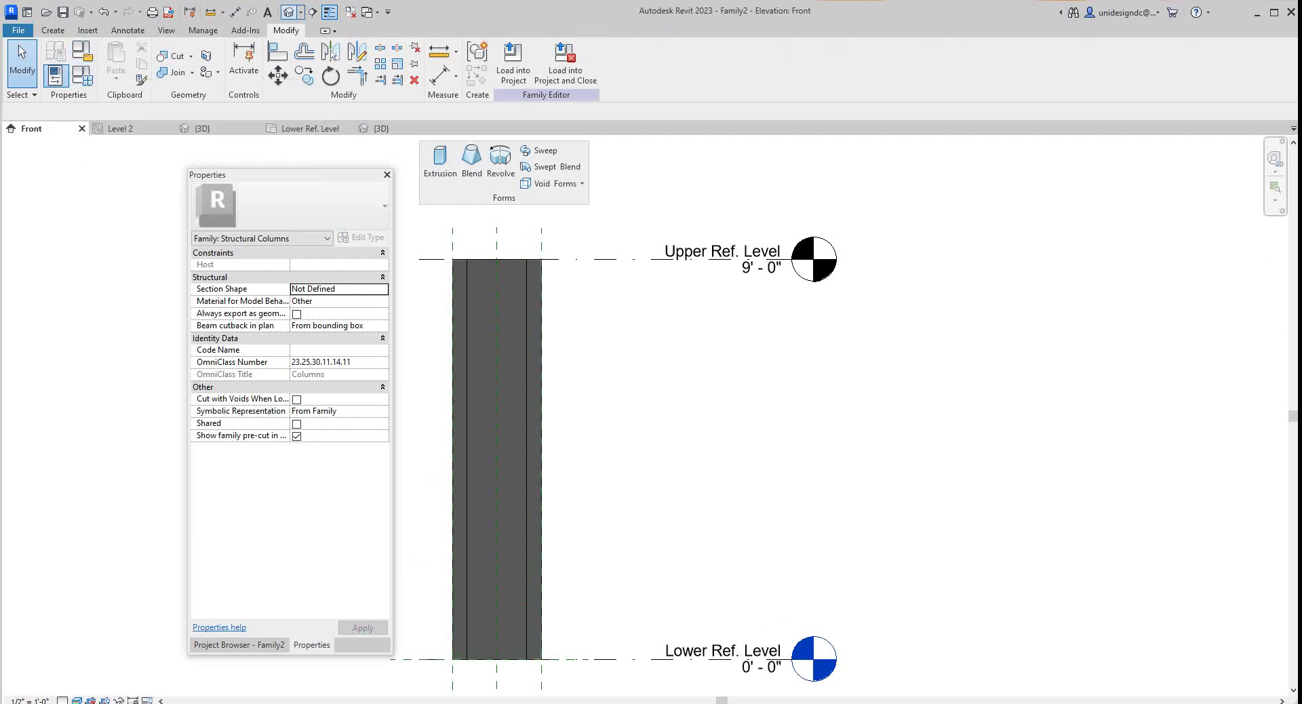
pyautogui.click(289, 11)
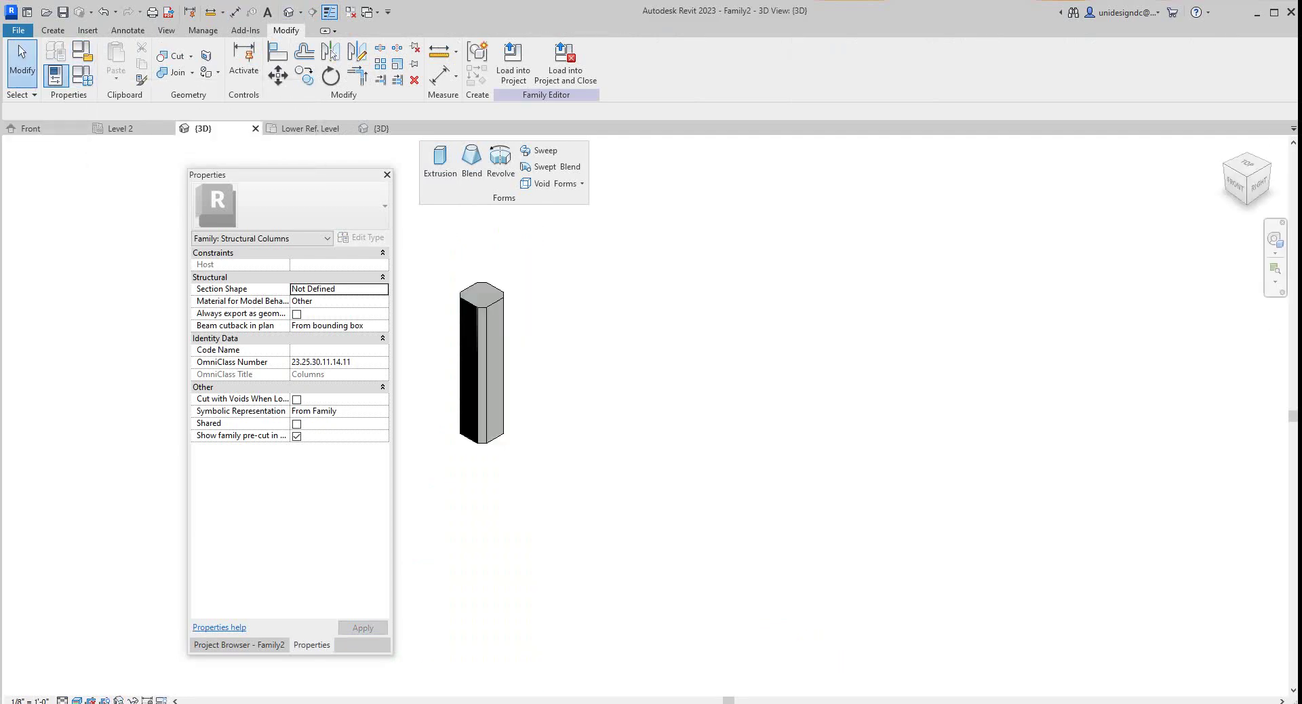
# - Set the family's Depth to 4' 0" and Champher to 0' 6" in Family Types and apply them
pyautogui.click(83, 75)
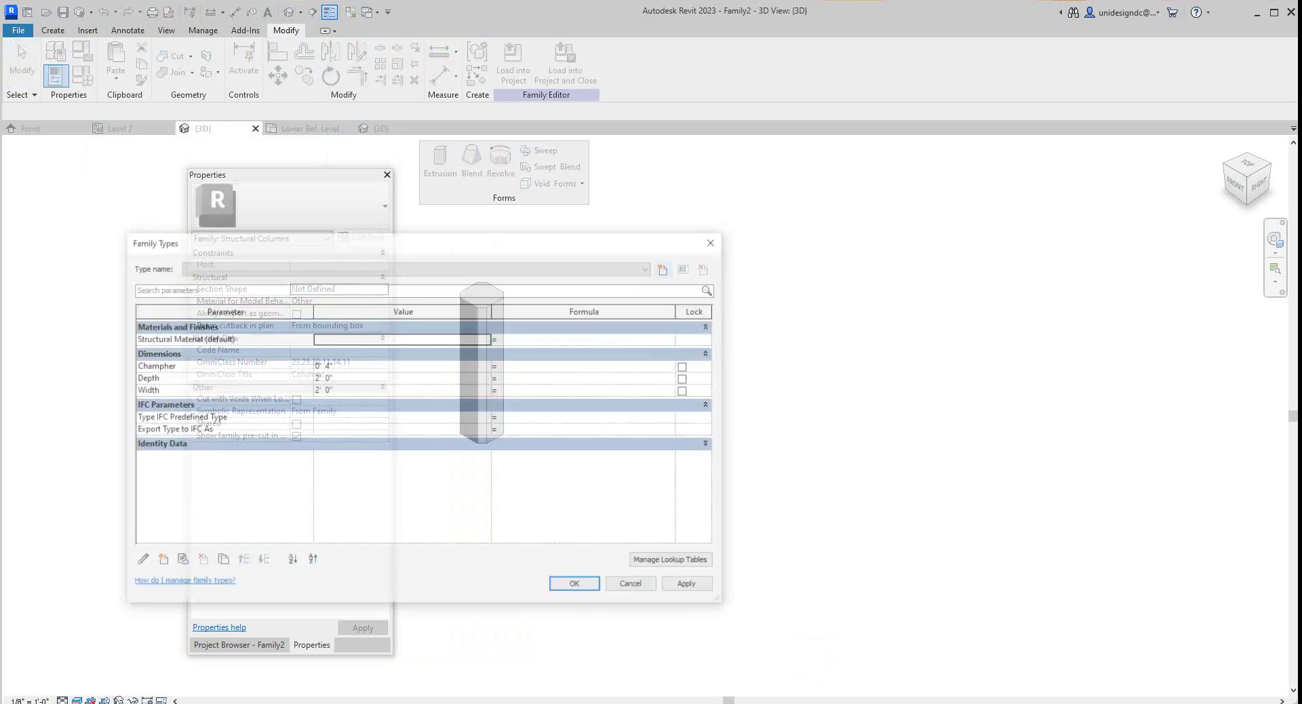
pyautogui.moveTo(389, 244); pyautogui.dragTo(875, 223)
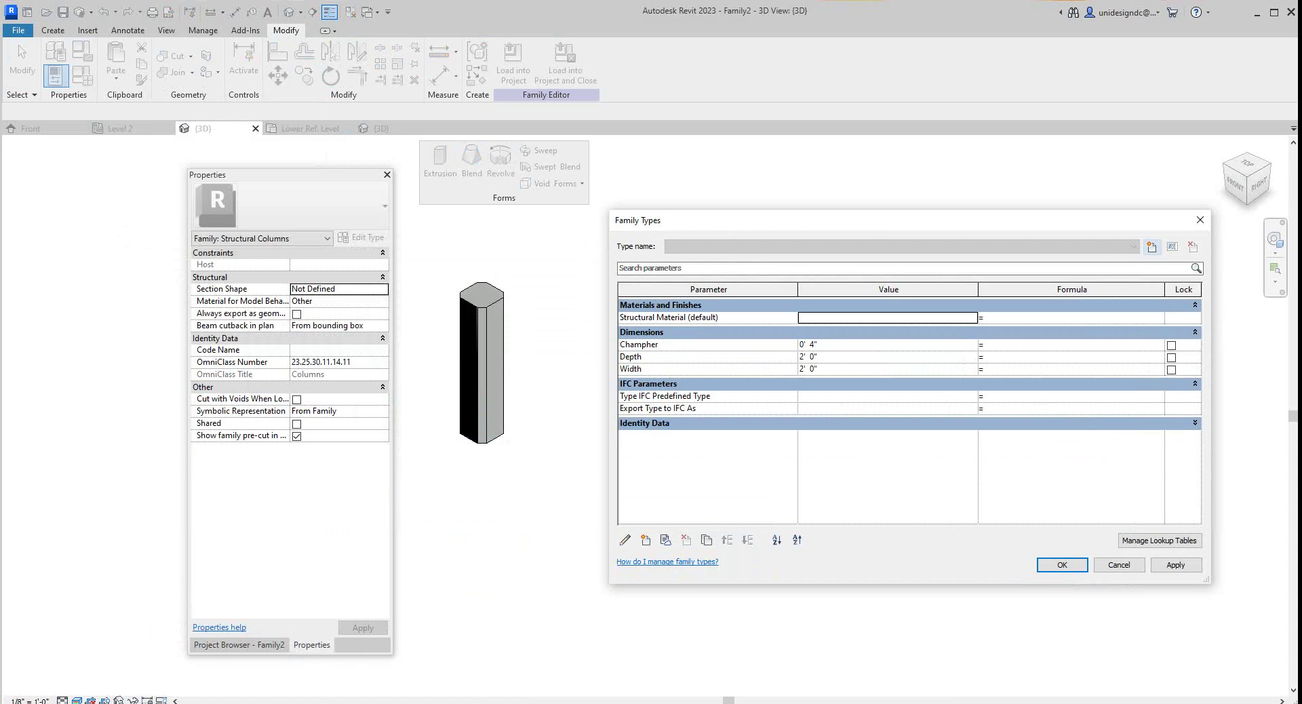
pyautogui.click(802, 356)
pyautogui.doubleClick(802, 356)
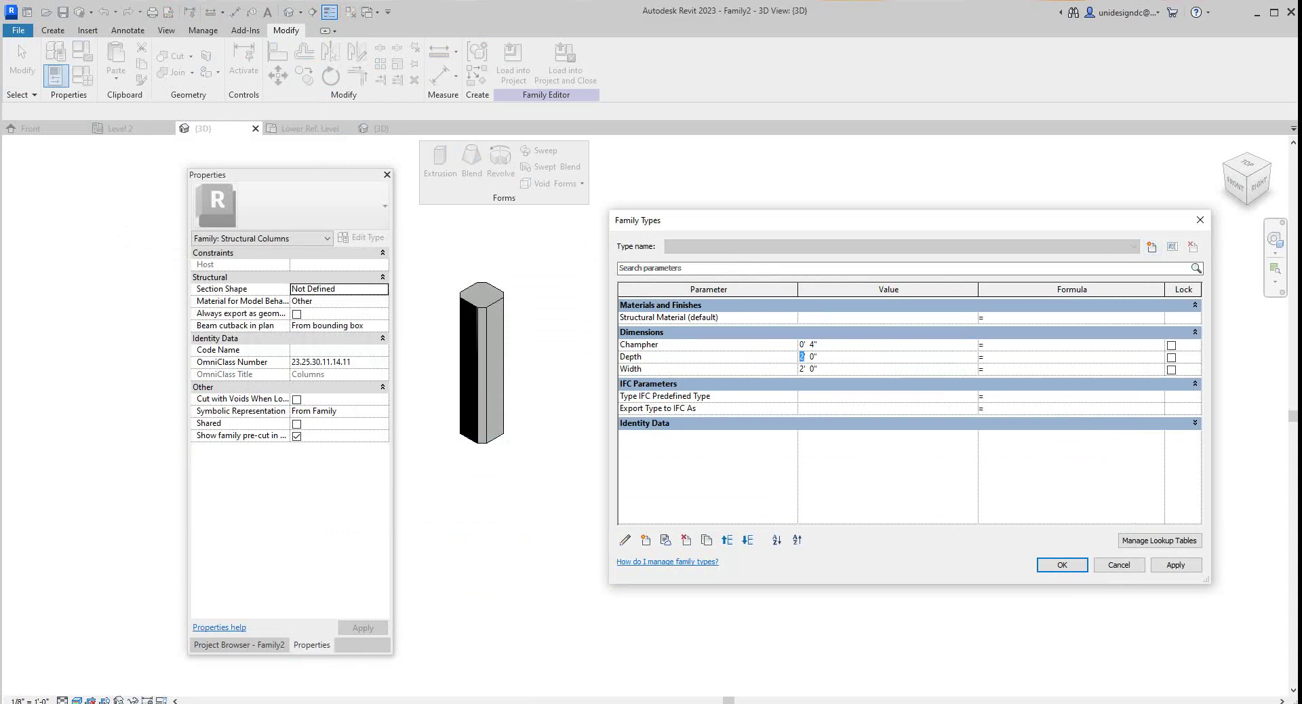
pyautogui.write('4')
pyautogui.click(810, 344)
pyautogui.doubleClick(811, 345)
pyautogui.write('6')
pyautogui.click(1175, 565)
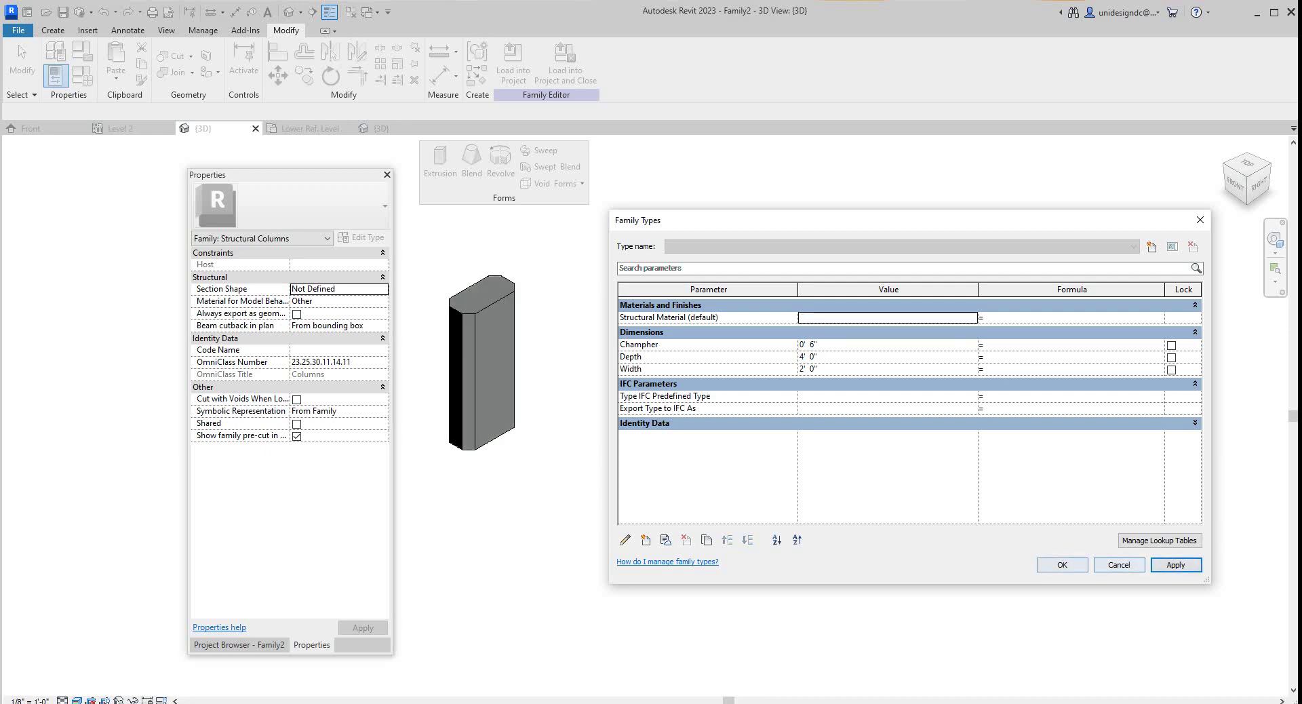
pyautogui.click(1062, 564)
# - Rotate the family's 3D view to the column's right and back sides and set its visual style to Shaded
pyautogui.scroll(4, 439, 268)
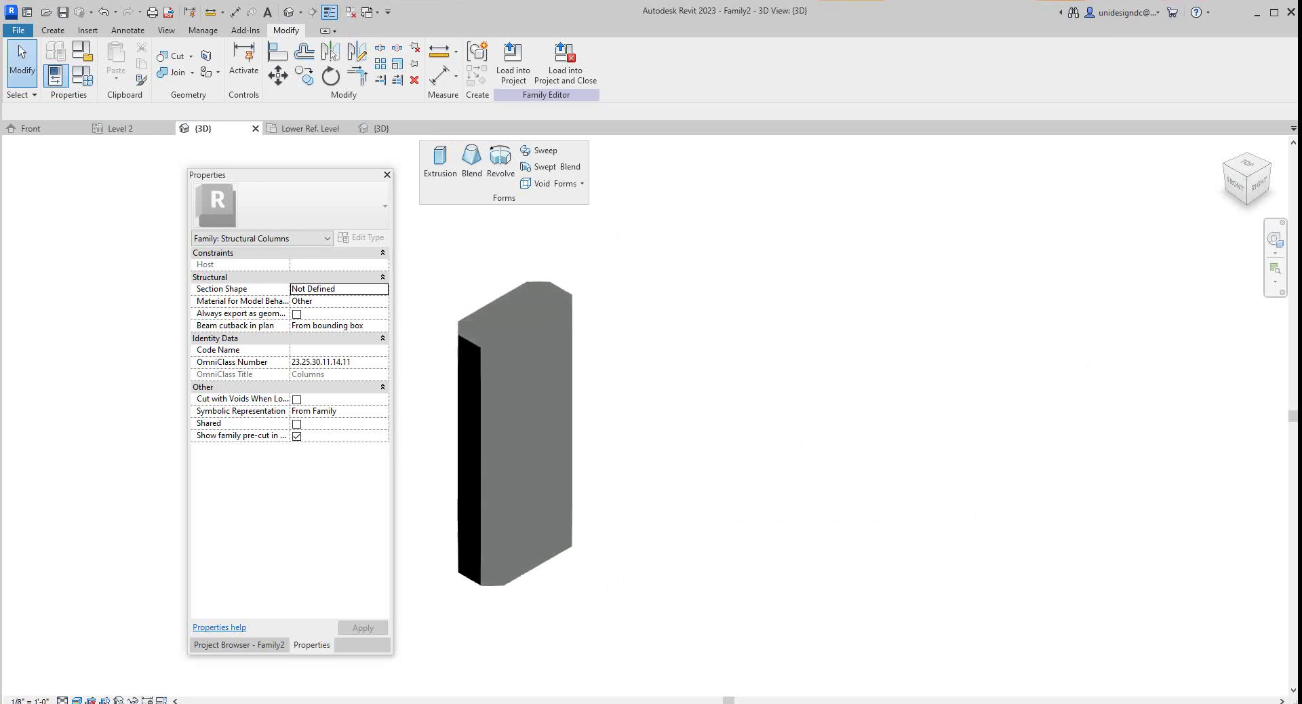
pyautogui.scroll(1, 482, 427)
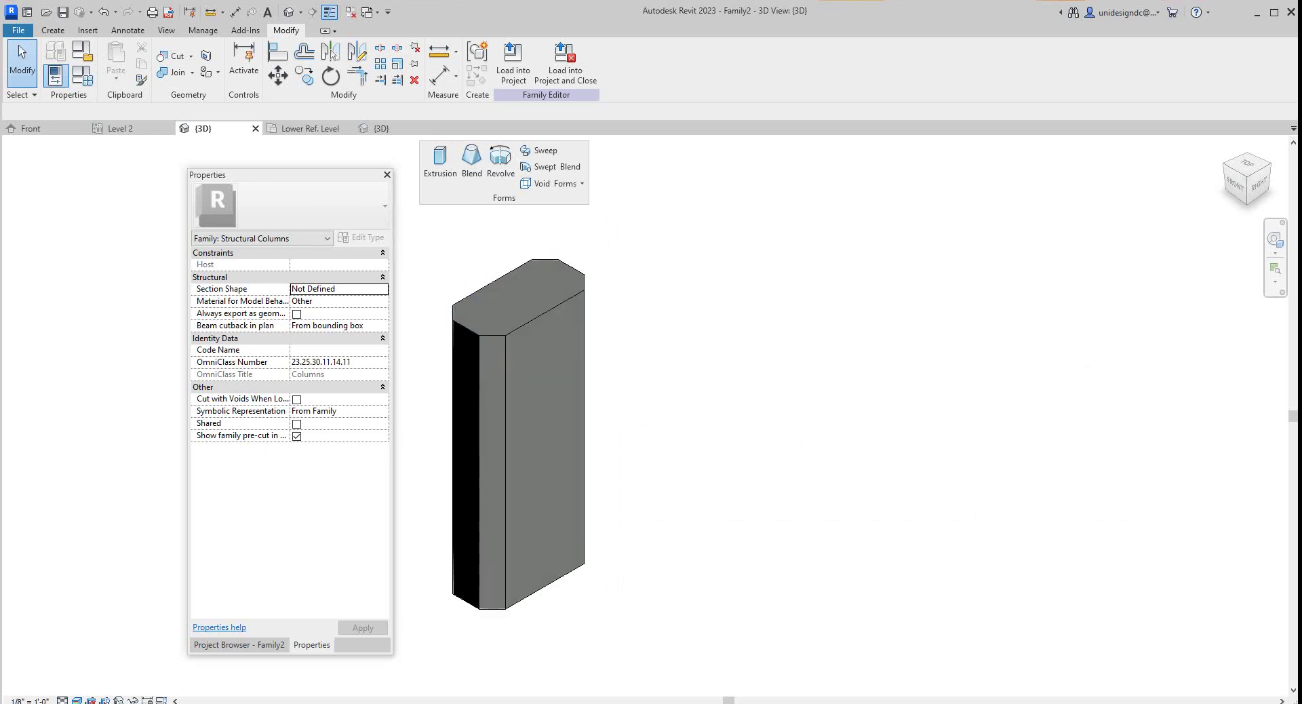
pyautogui.moveTo(228, 175); pyautogui.dragTo(87, 163)
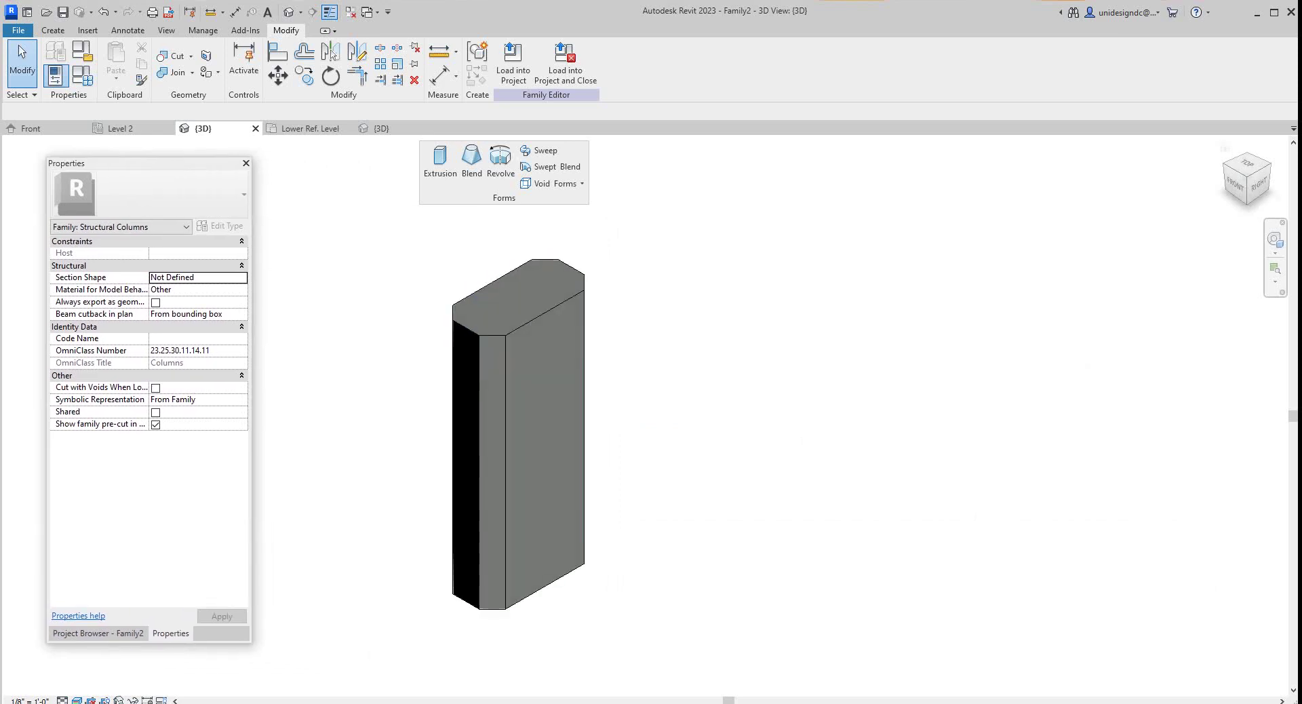
pyautogui.moveTo(1257, 185)
pyautogui.mouseDown()
pyautogui.moveTo(1175, 163)
pyautogui.moveTo(1179, 194)
pyautogui.moveTo(1197, 185)
pyautogui.mouseUp()
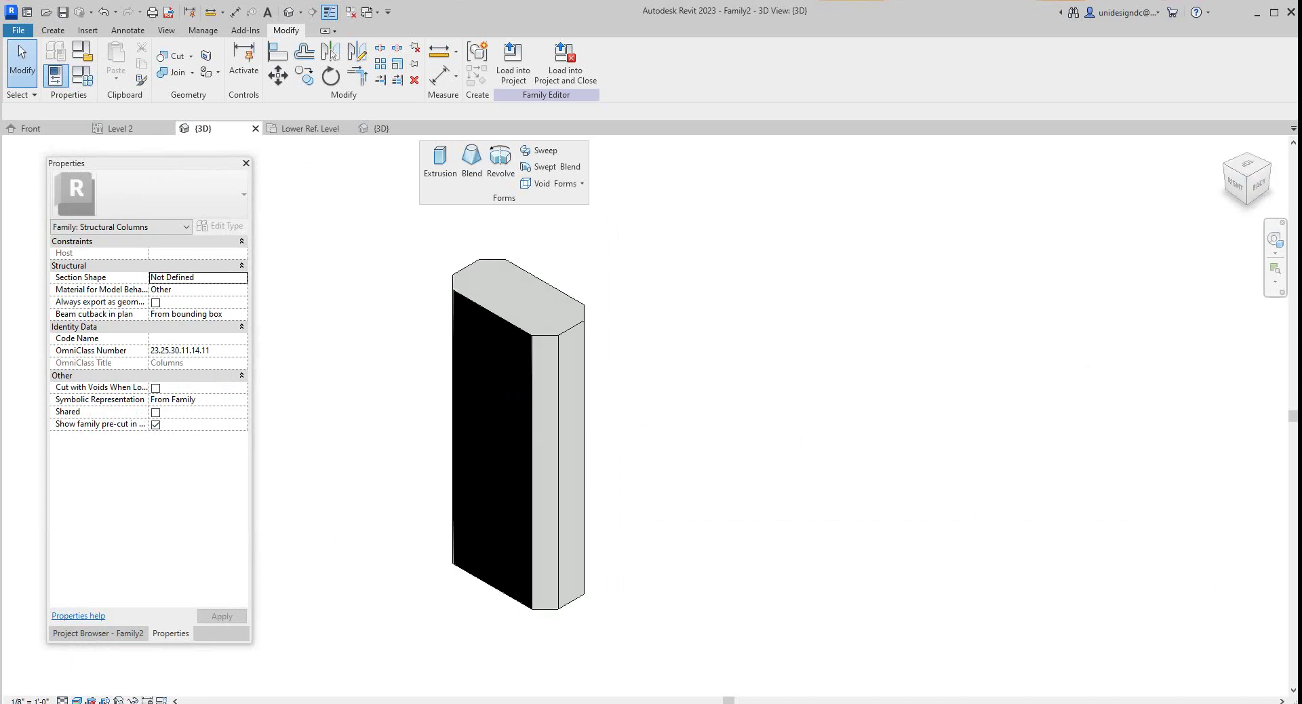
pyautogui.click(76, 700)
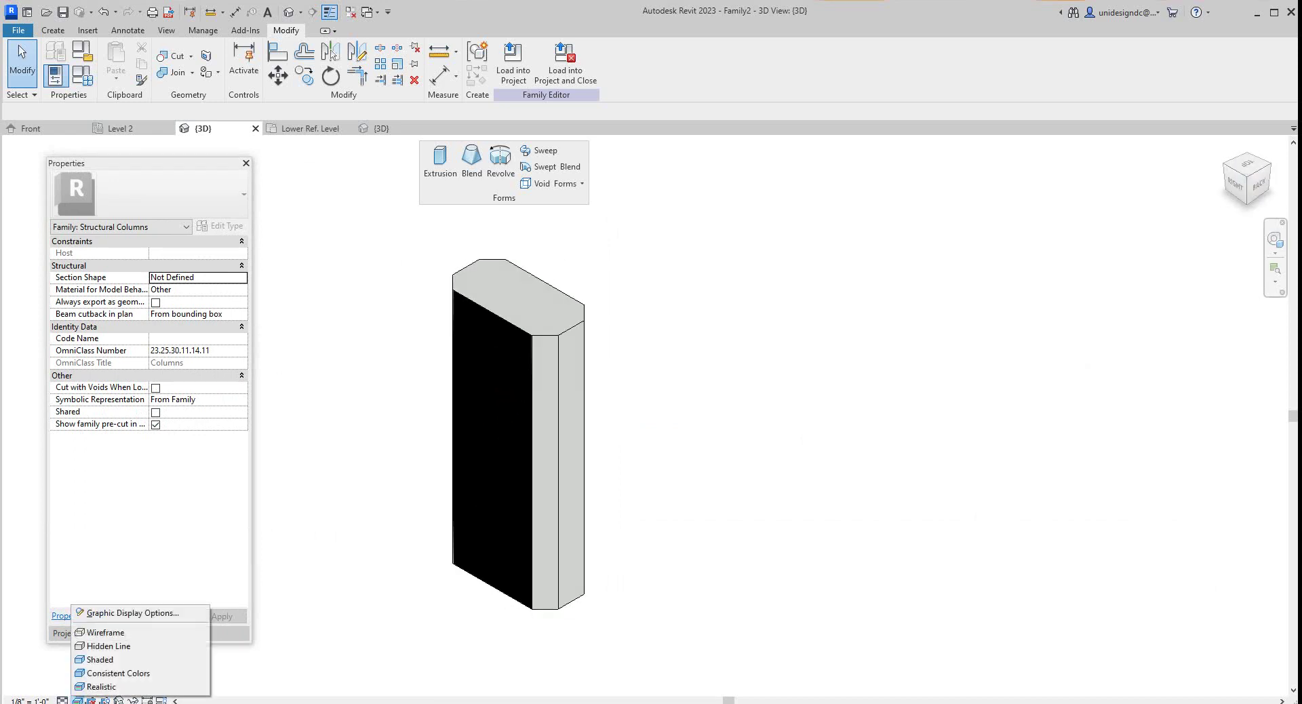
pyautogui.click(102, 659)
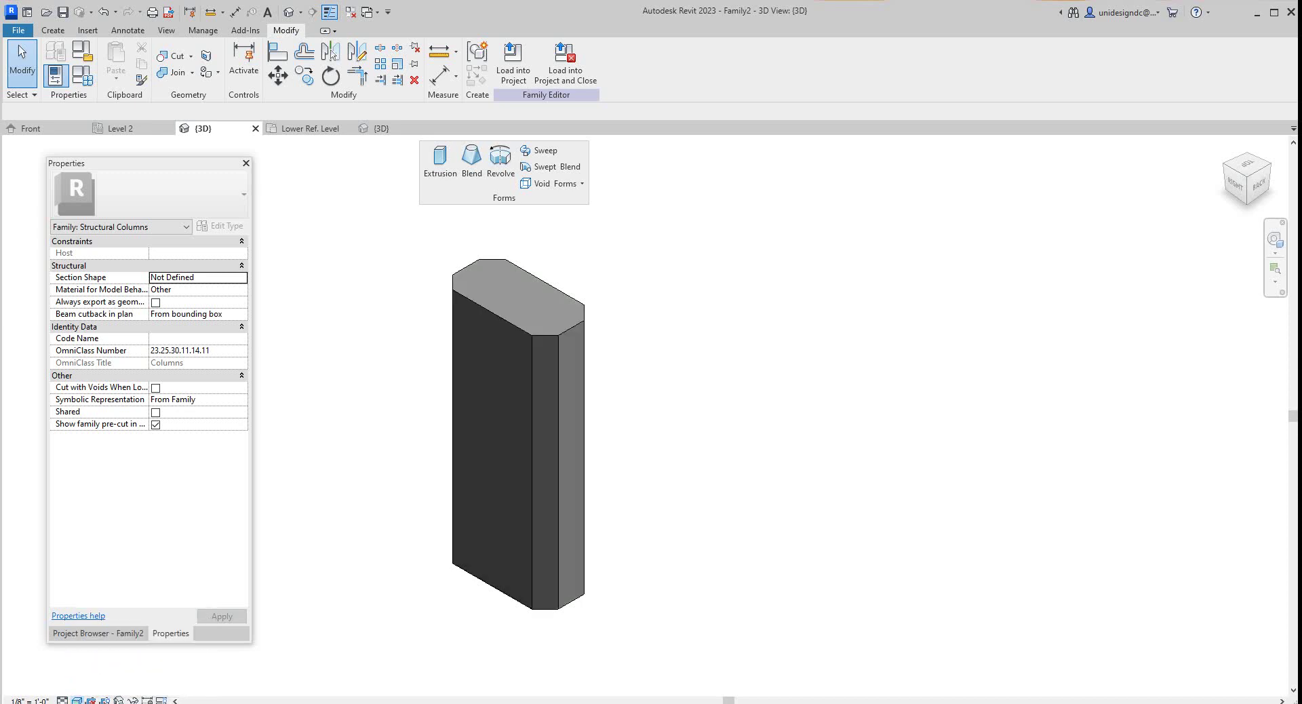
# - Set the family's Champher to 0' 8" and Width to 4' 0" in Family Types, apply the values and close the dialog
pyautogui.scroll(-1, 416, 291)
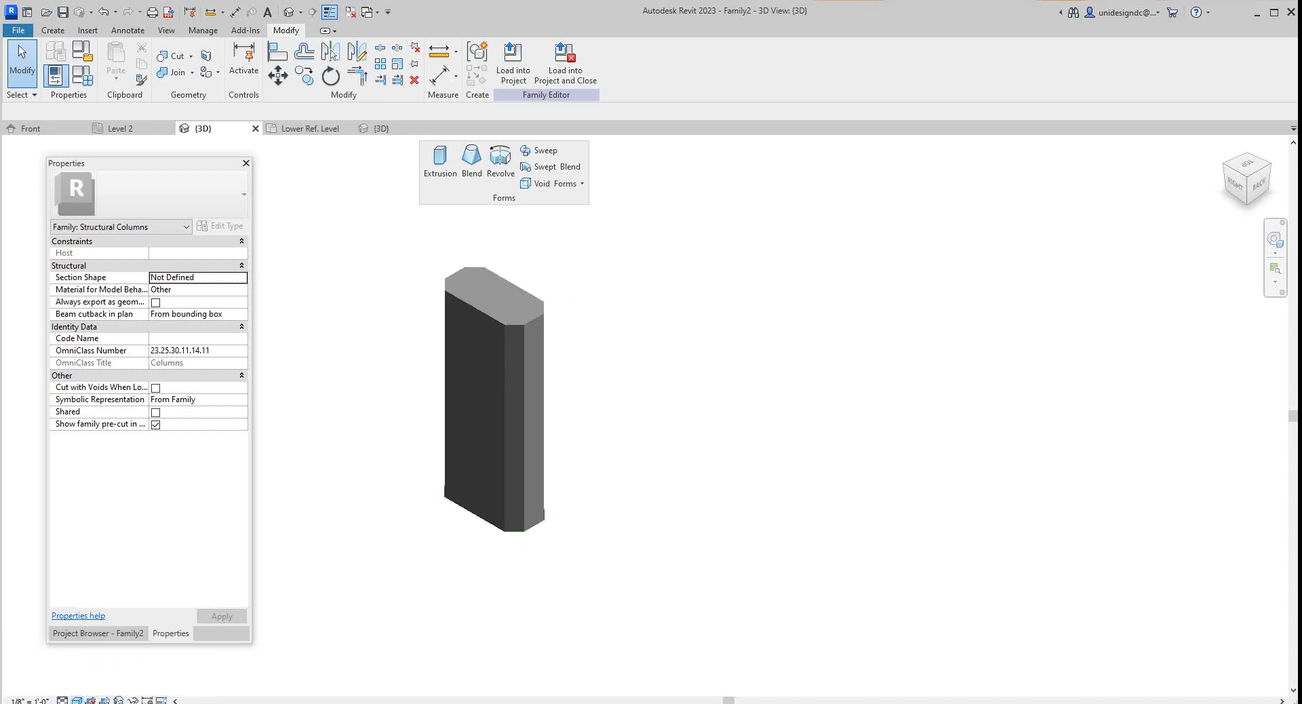
pyautogui.click(83, 76)
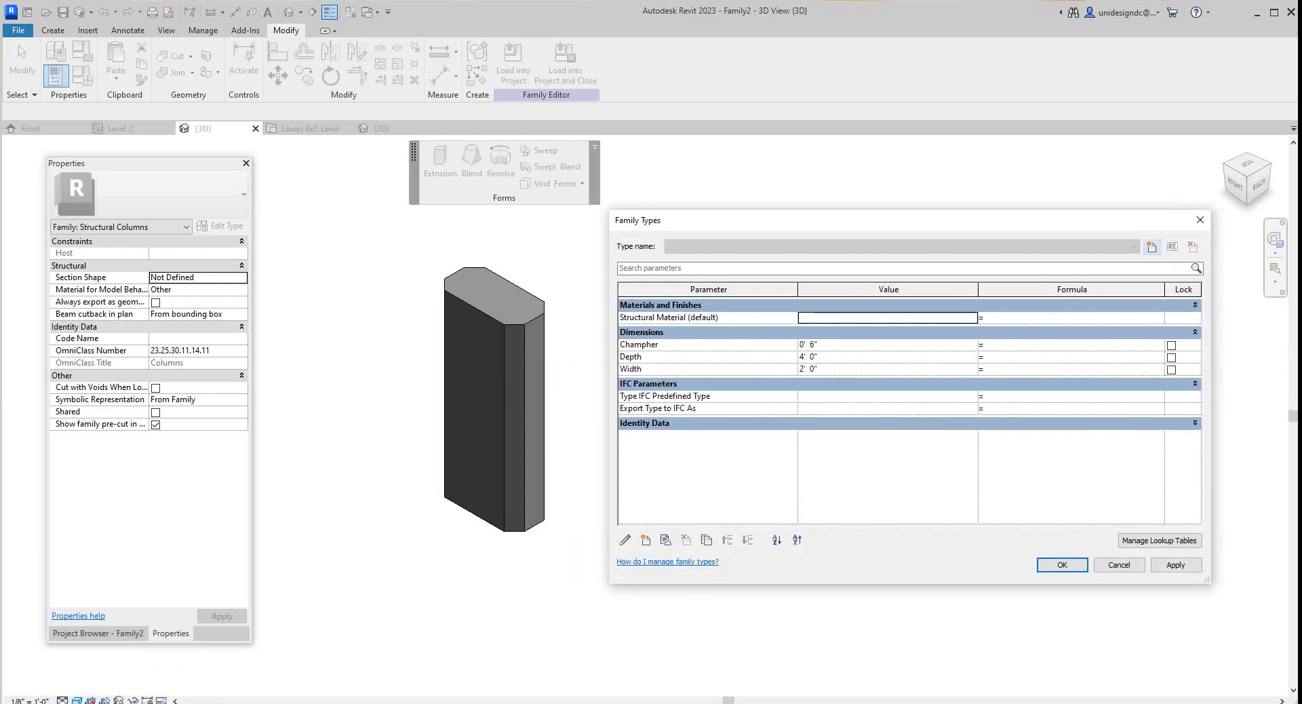
pyautogui.click(810, 345)
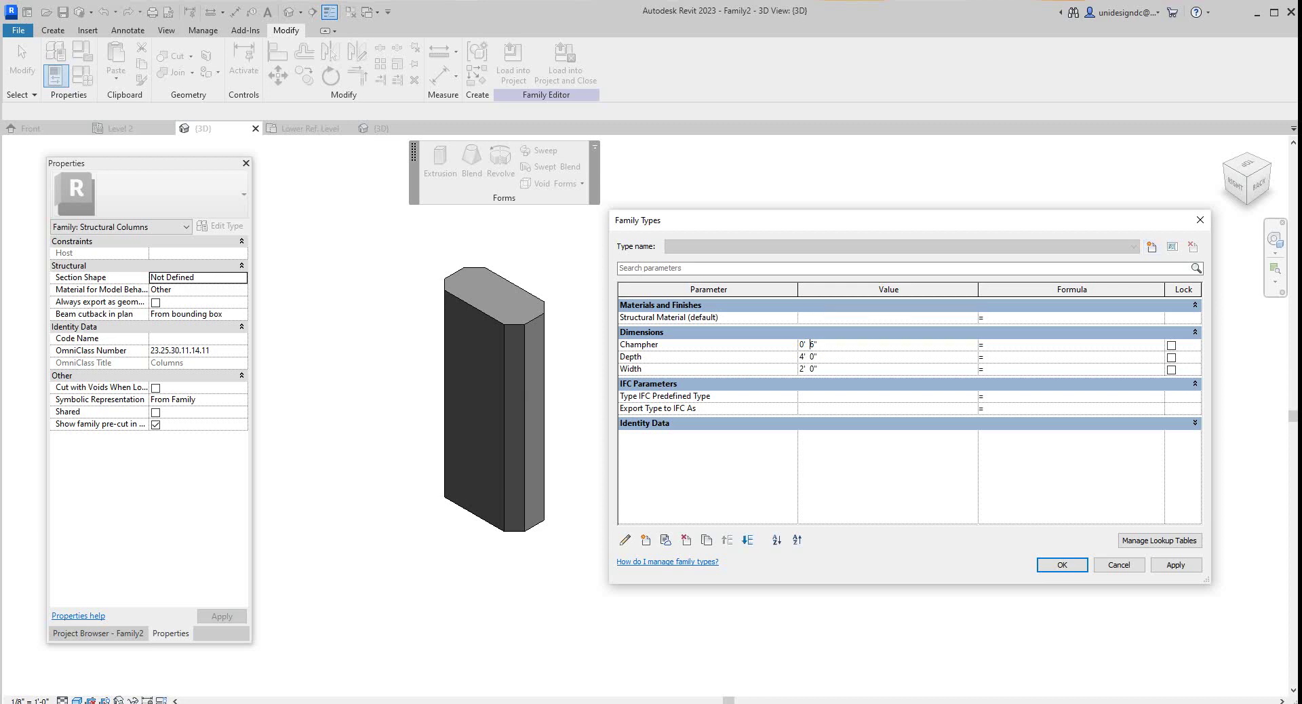
pyautogui.moveTo(809, 345); pyautogui.dragTo(814, 344)
pyautogui.write('8')
pyautogui.click(804, 369)
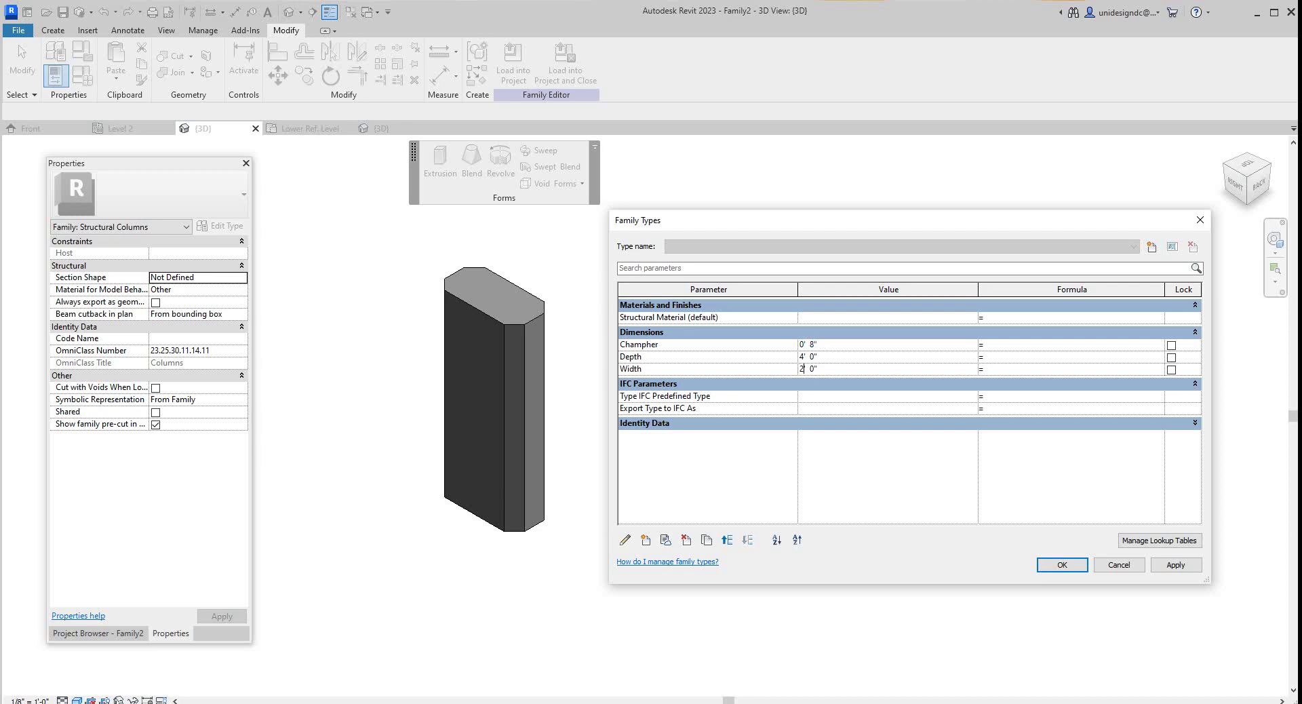
pyautogui.doubleClick(801, 368)
pyautogui.write('4')
pyautogui.click(1174, 564)
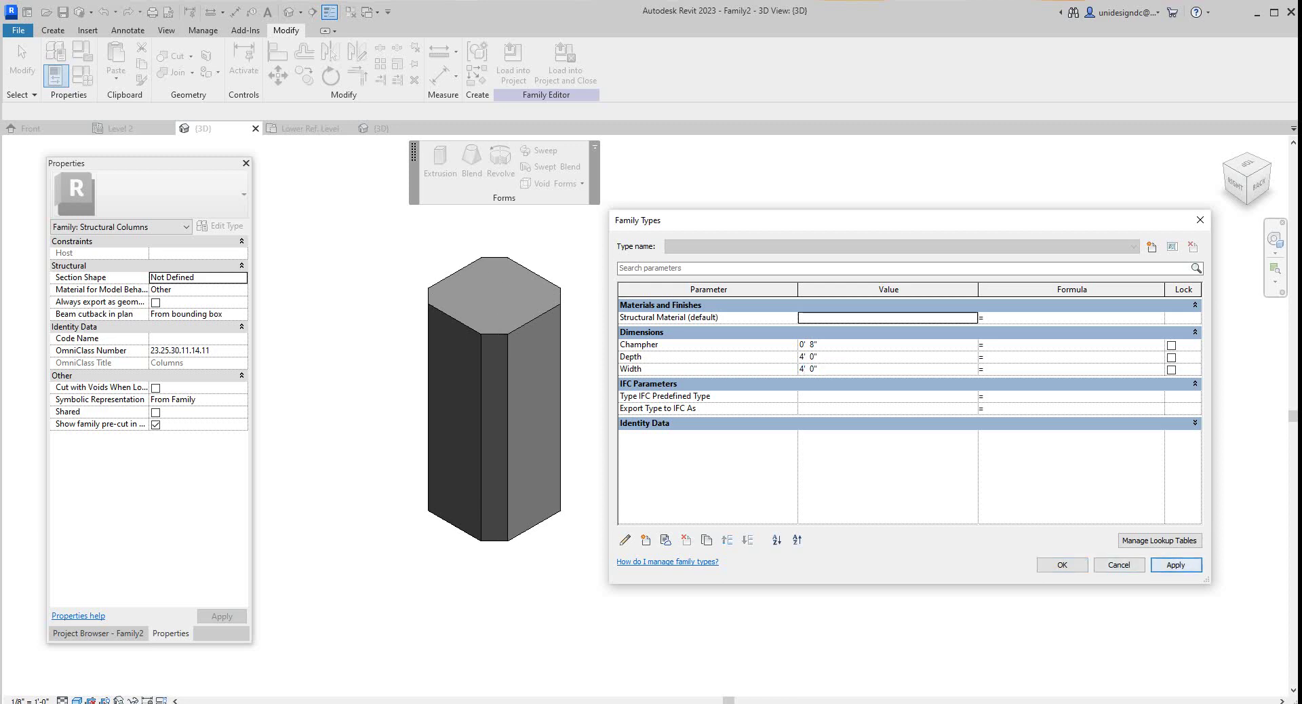
pyautogui.click(1062, 564)
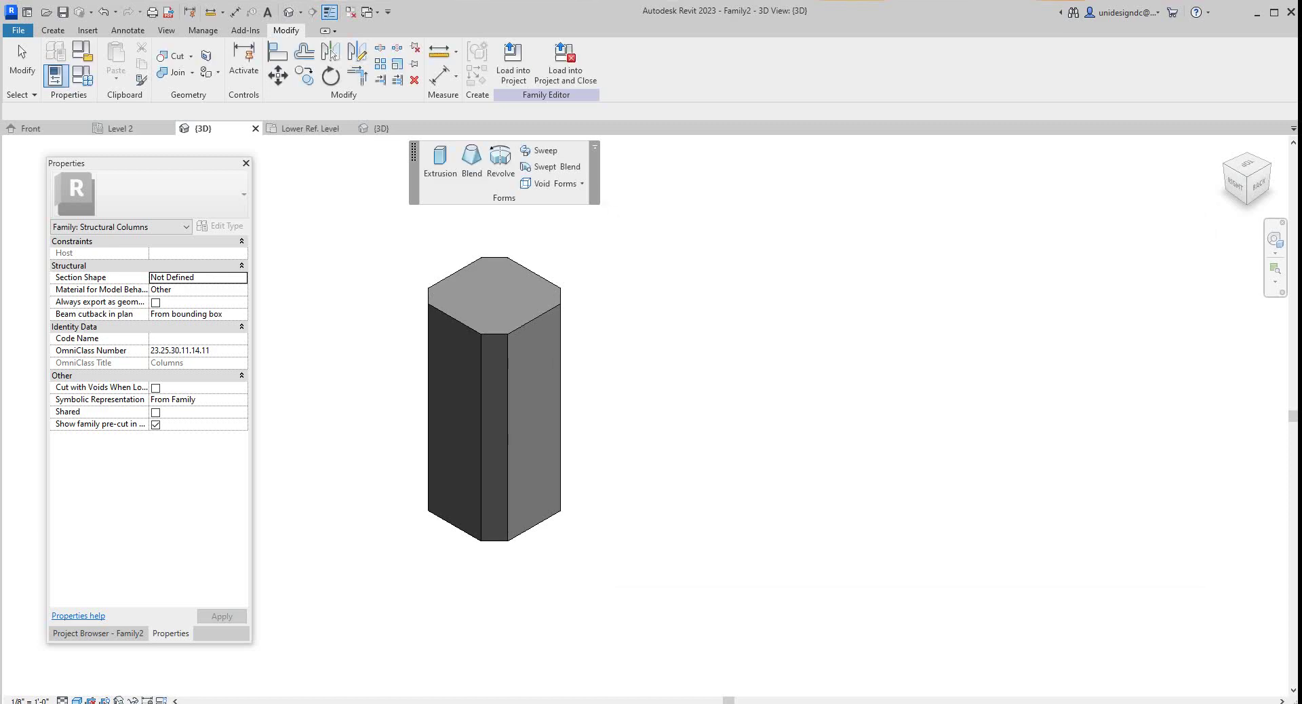
# - Review the column family in its 3D view, Lower Ref. Level plan and Front elevation, and look at the project's Level 2 plan
pyautogui.scroll(-3, 656, 467)
pyautogui.scroll(2, 637, 437)
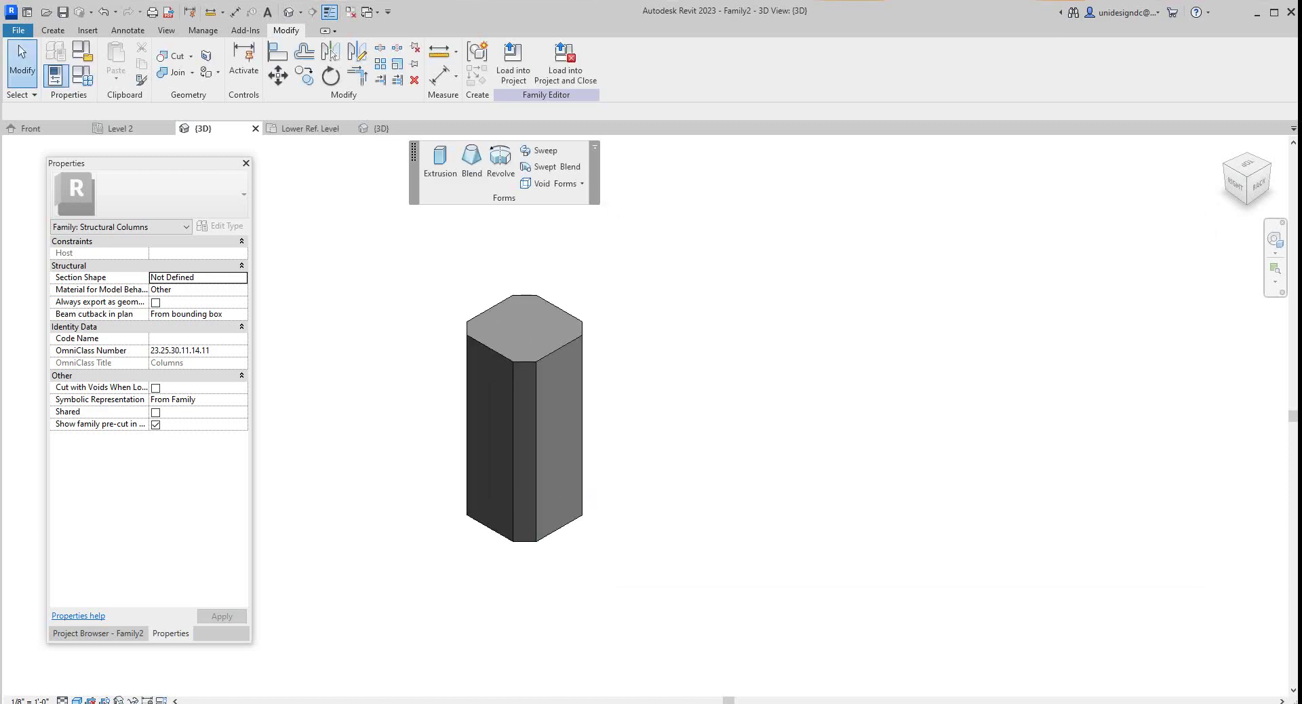
pyautogui.scroll(-2, 615, 464)
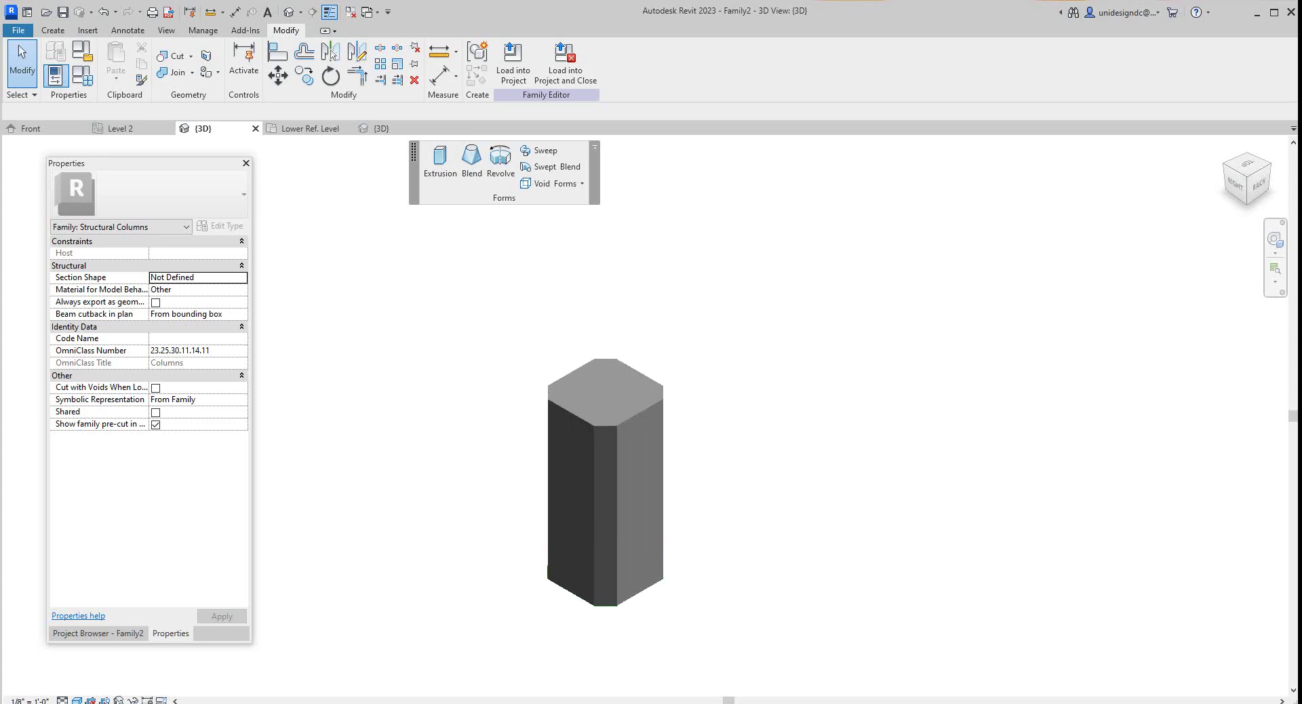
pyautogui.click(118, 129)
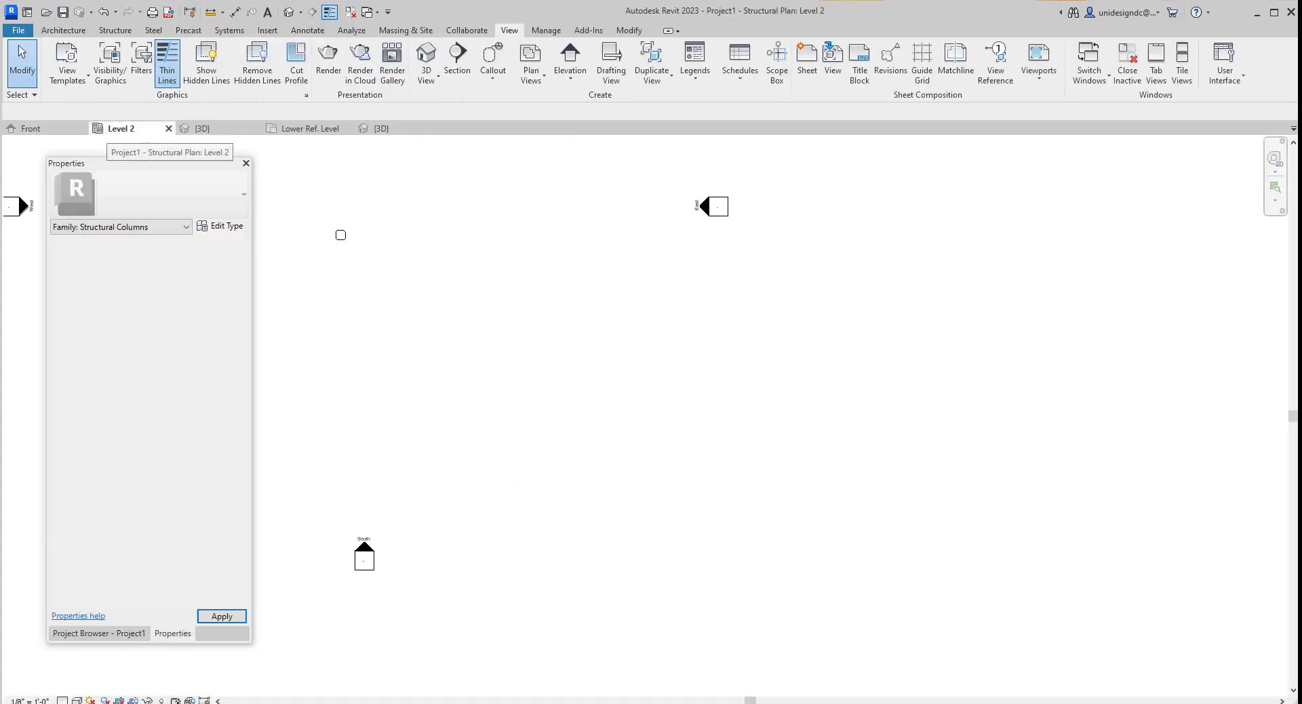
pyautogui.click(224, 129)
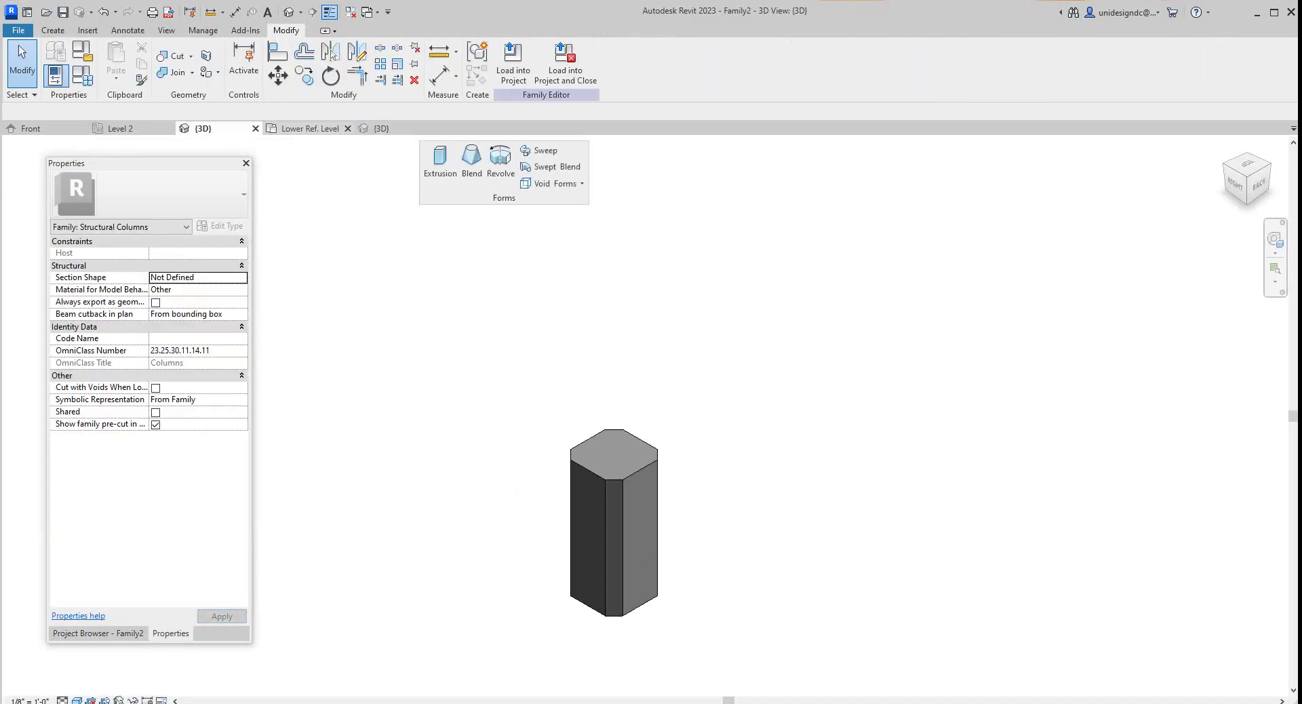
pyautogui.click(308, 129)
pyautogui.scroll(4, 267, 283)
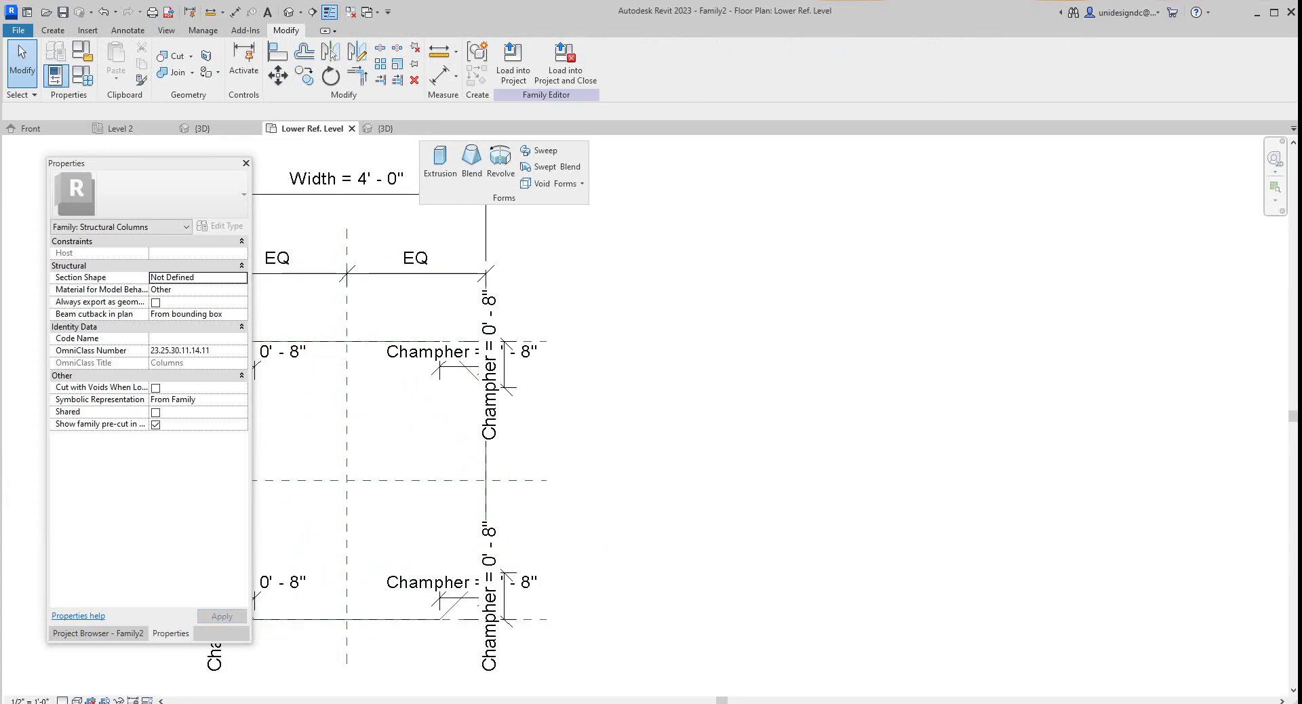
pyautogui.scroll(-3, 410, 320)
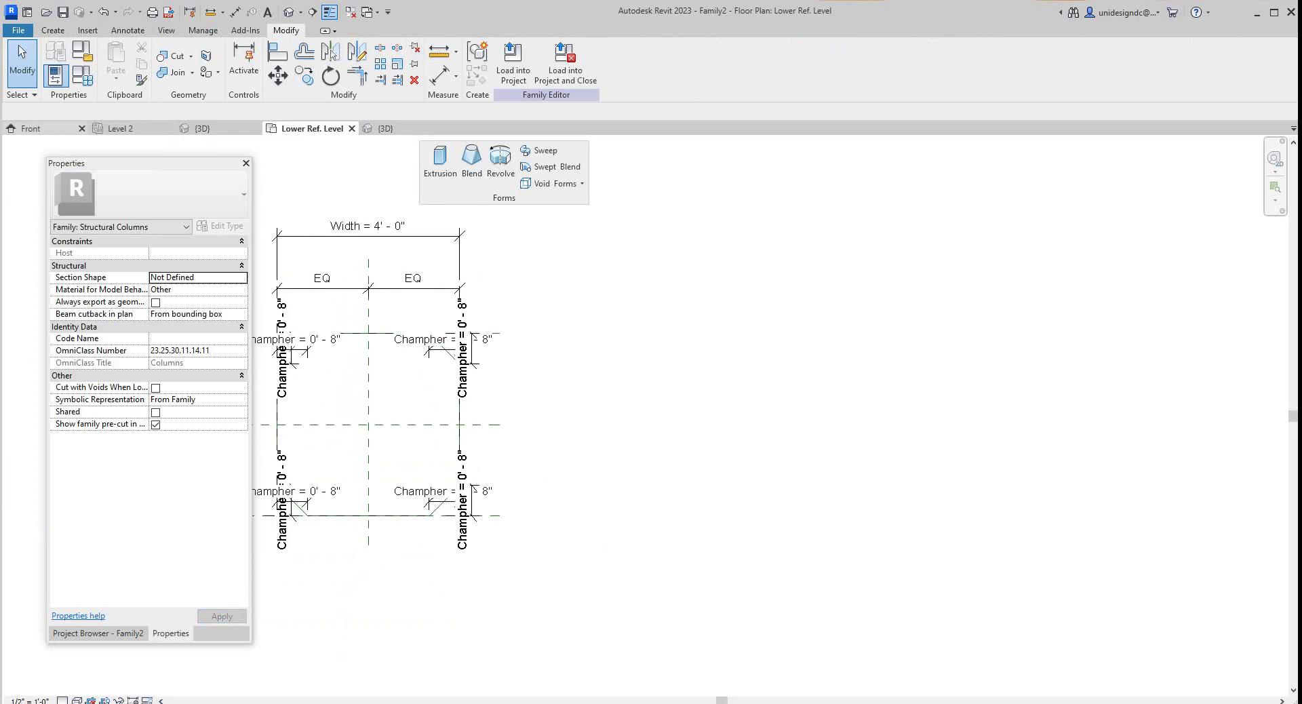
pyautogui.click(31, 128)
pyautogui.scroll(-4, 528, 353)
pyautogui.scroll(3, 532, 331)
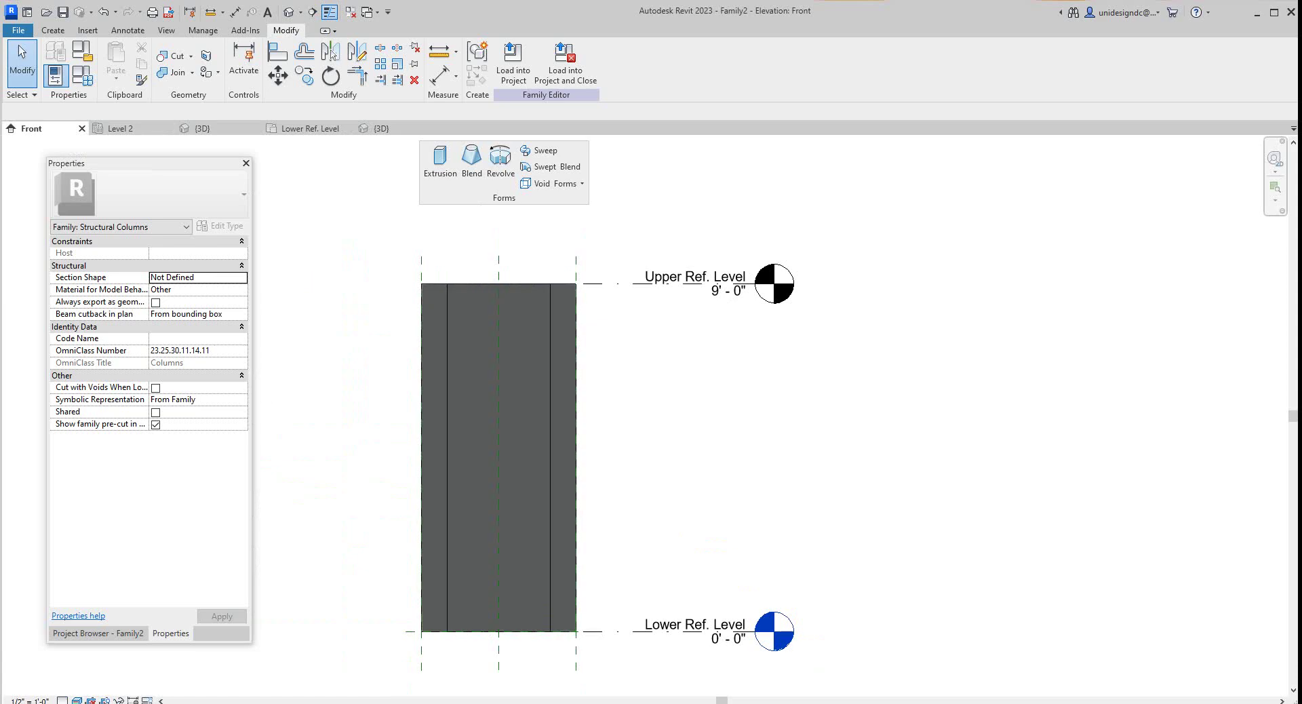
pyautogui.click(452, 701)
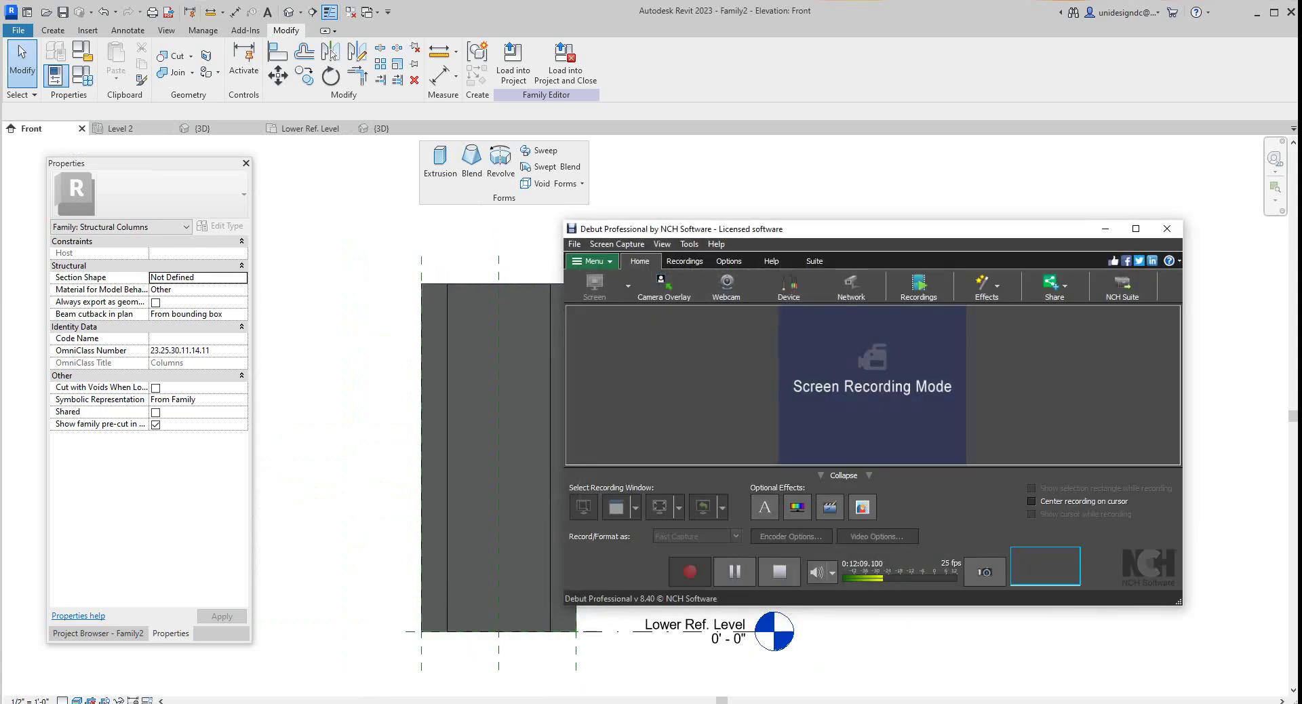